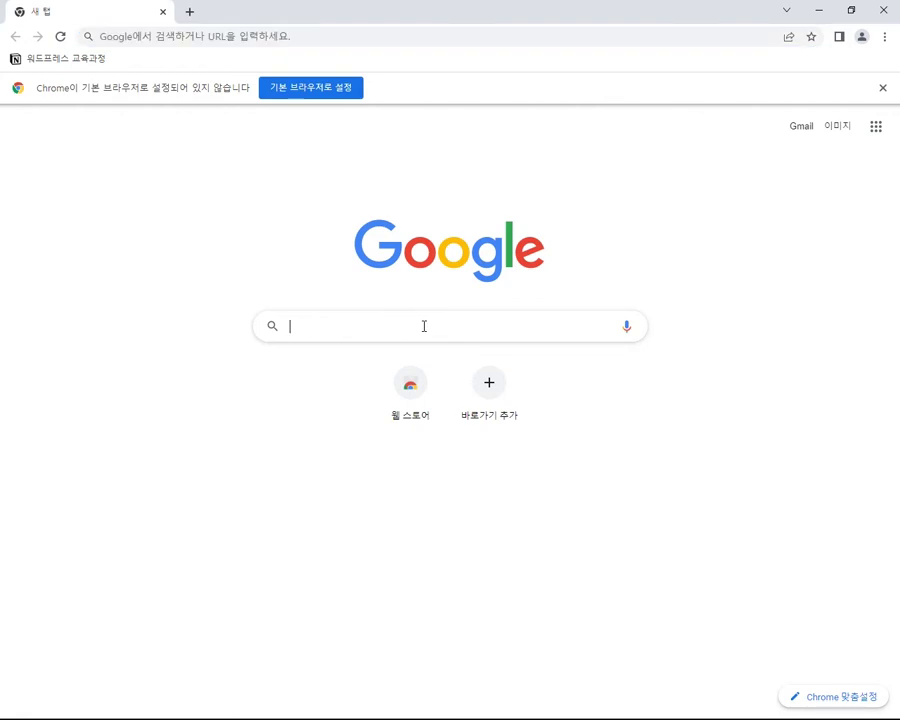
Step: Search Google for "픽슬러" and open the Pixlr.com online photo editor site from the results
type("vkr")
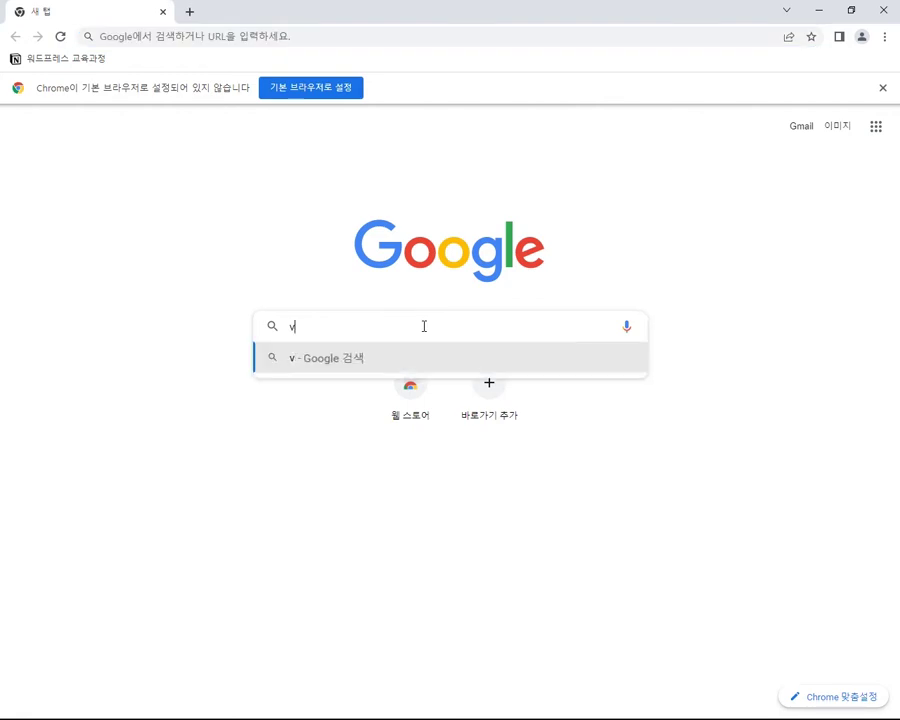
key("BackSpace")
key("BackSpace")
key("BackSpace")
type("픽슬러")
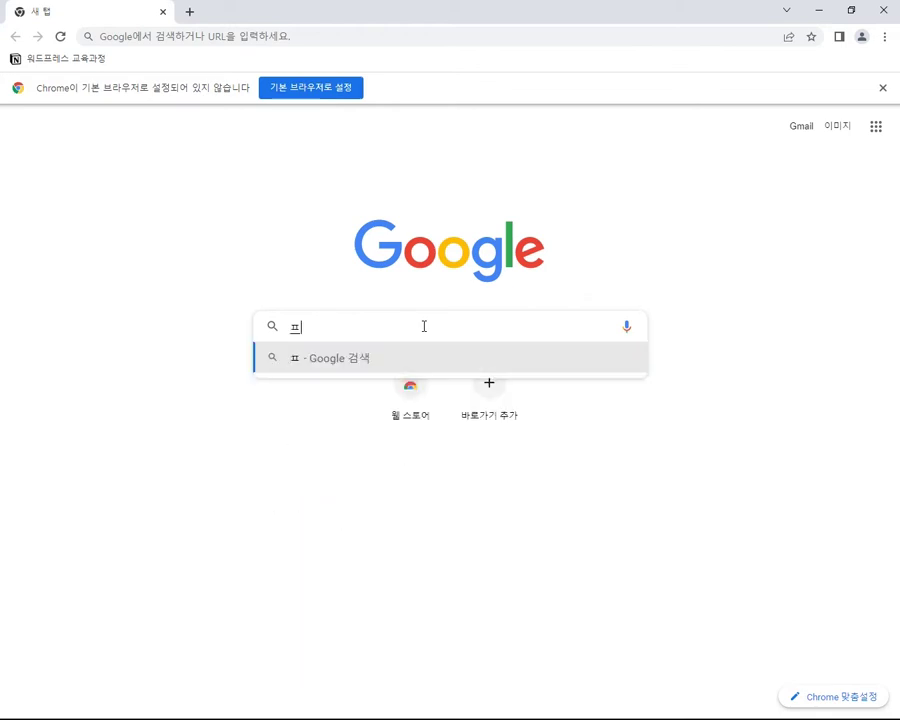
key("Return")
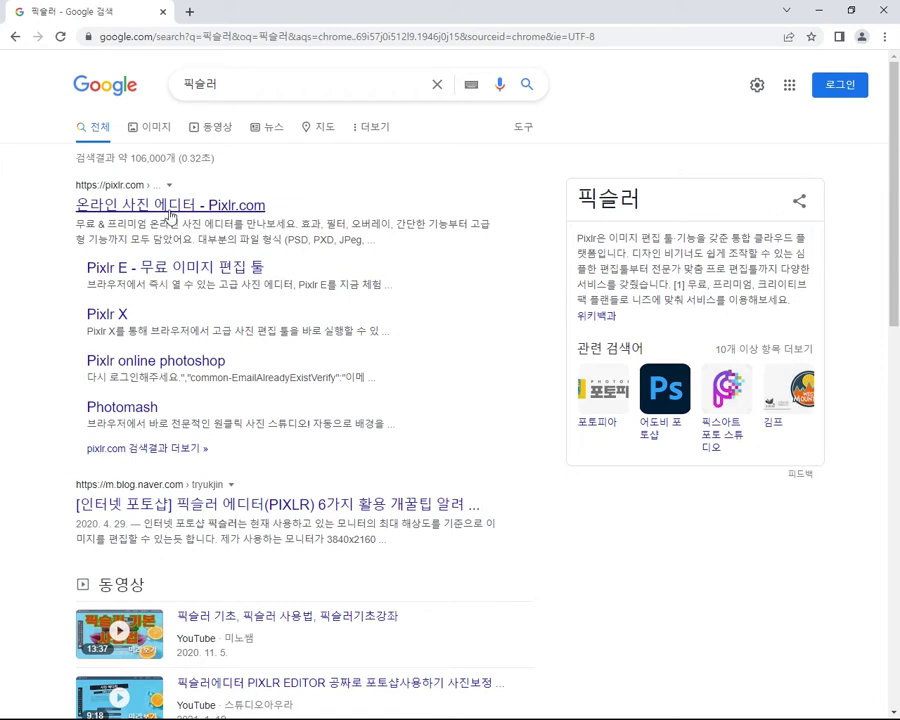
left_click(240, 210)
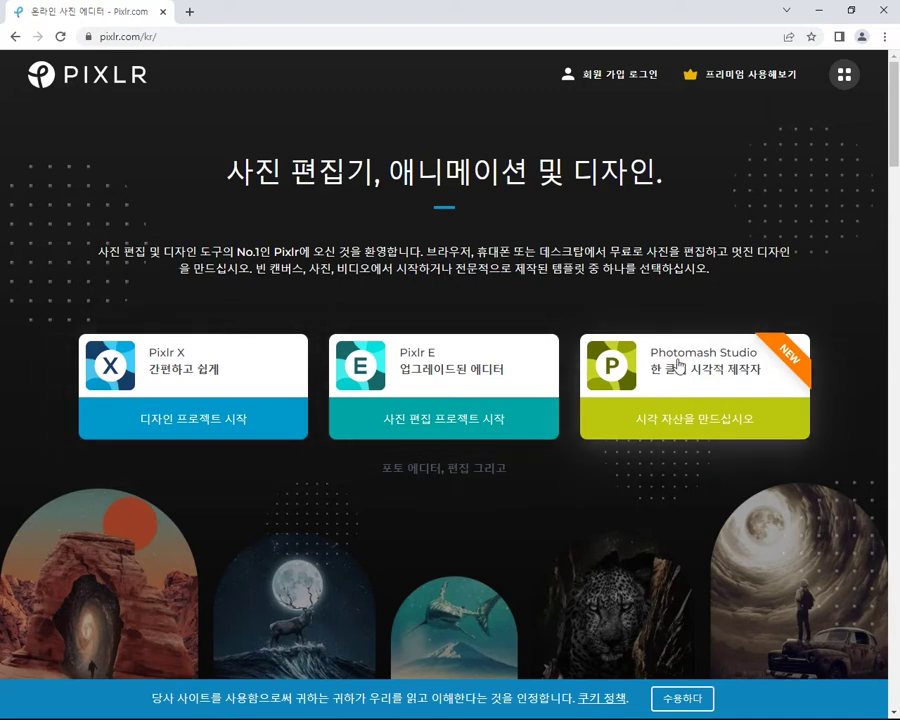
Step: Open the Pixlr E editor, dismissing its news pop-up, and show the browser in full screen
left_click(465, 386)
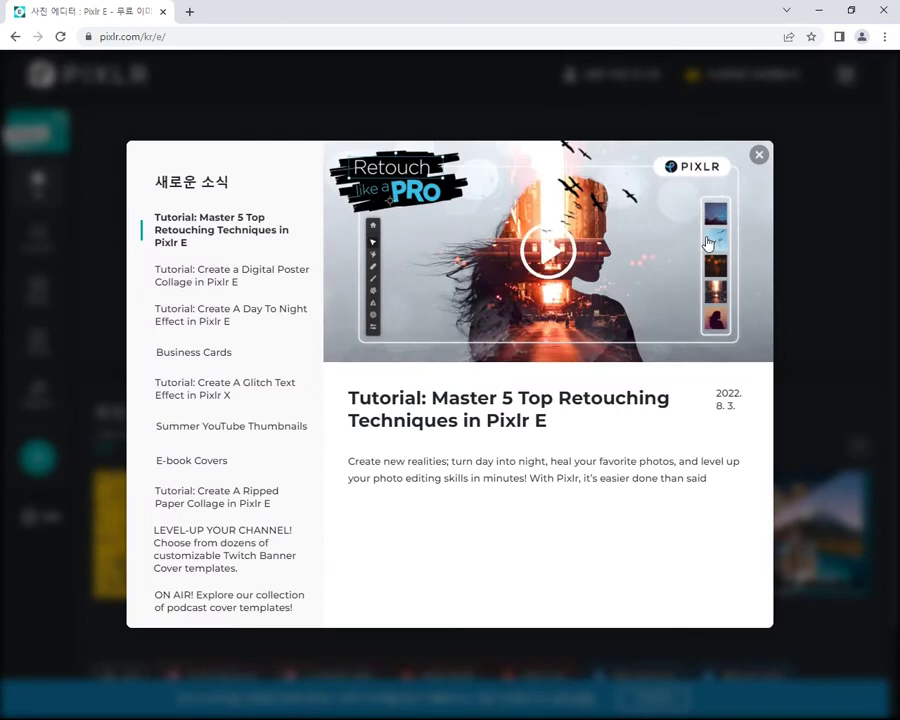
left_click(759, 155)
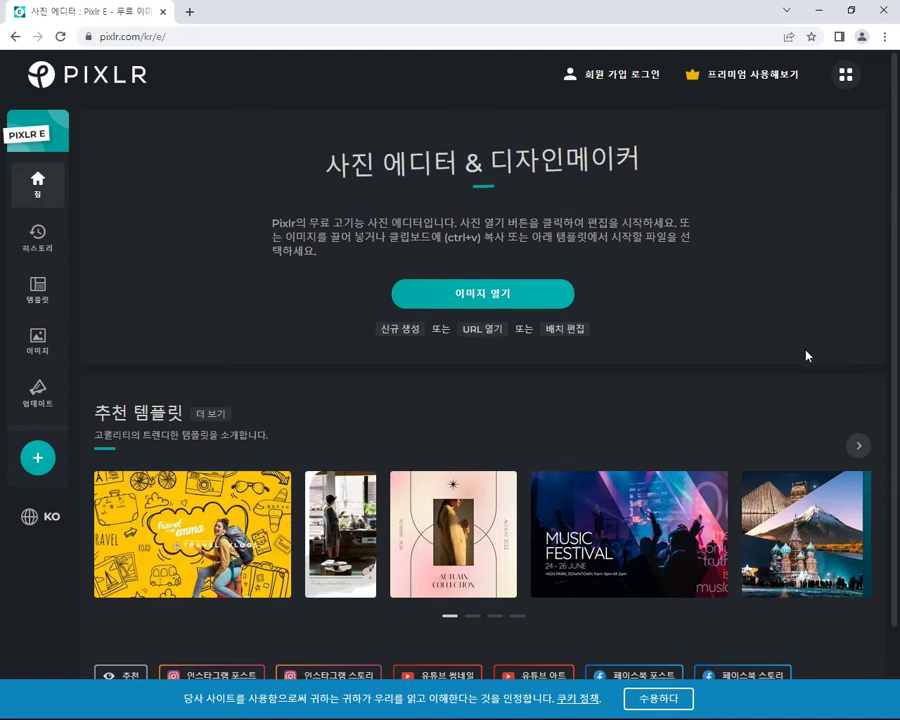
key("F11")
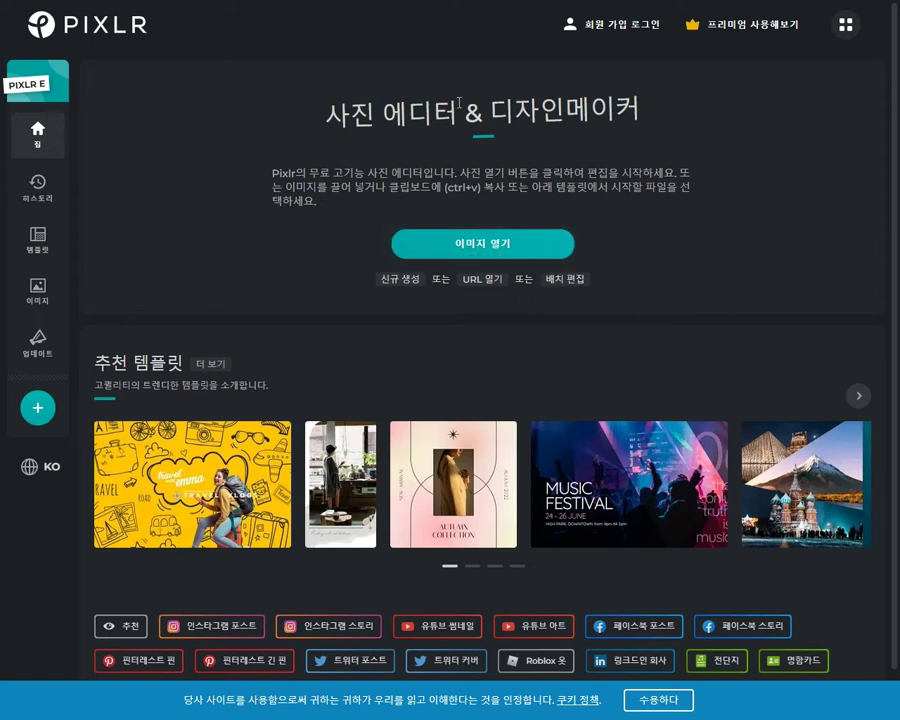
Step: Open the image 액자 from the 픽슬러01 folder on the desktop
left_click(490, 250)
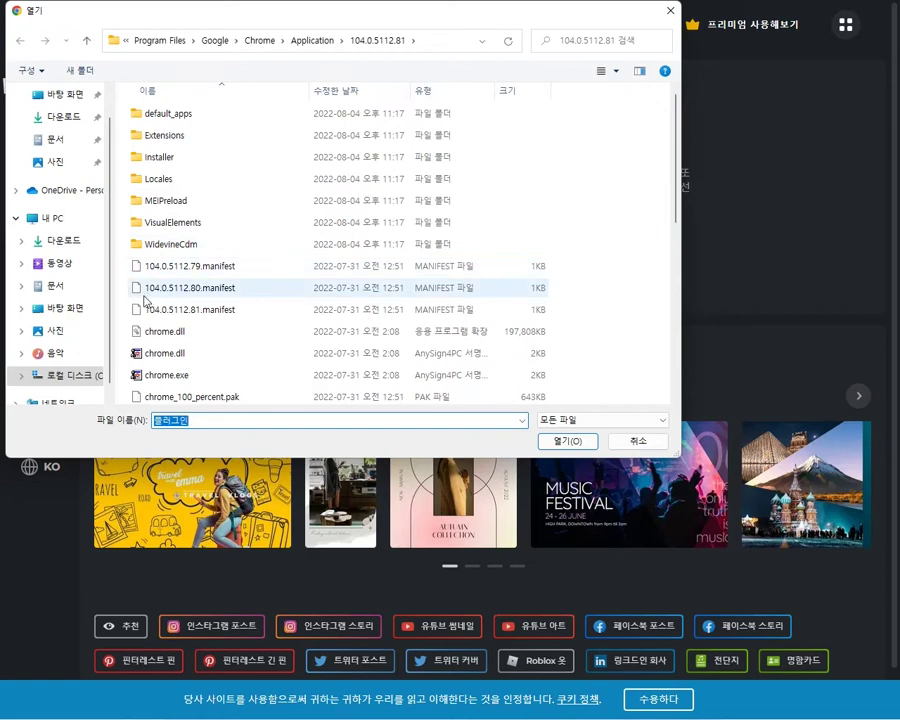
left_click(98, 311)
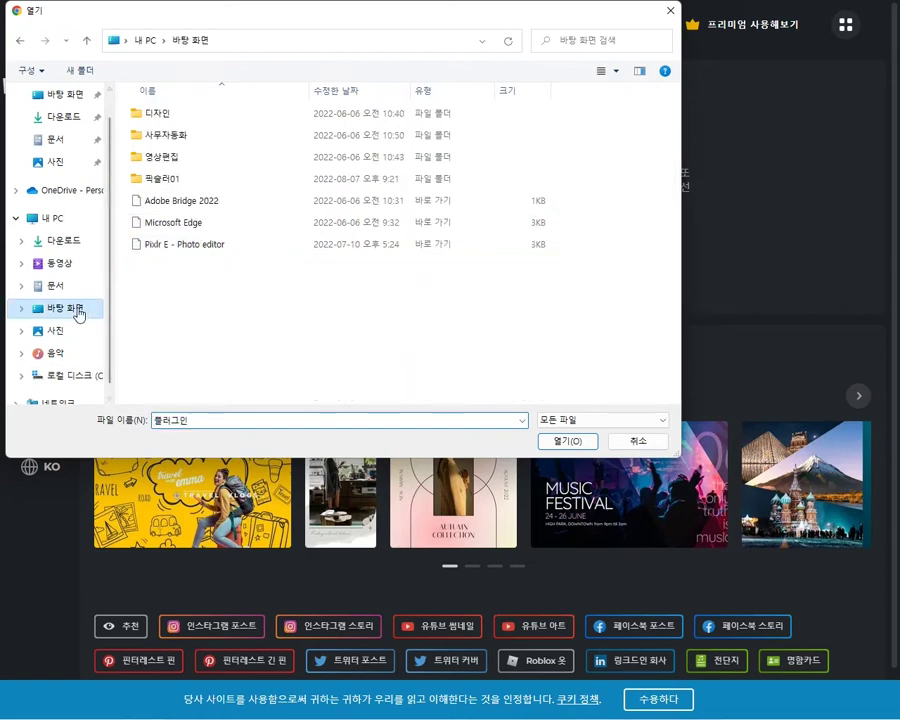
double_click(174, 180)
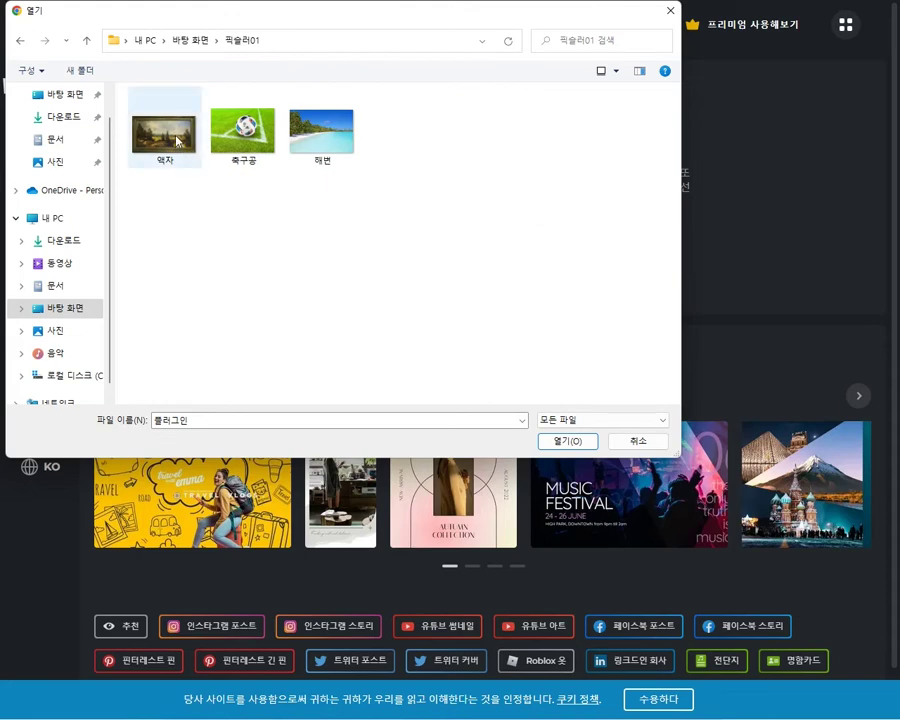
left_click(181, 139)
left_click(568, 440)
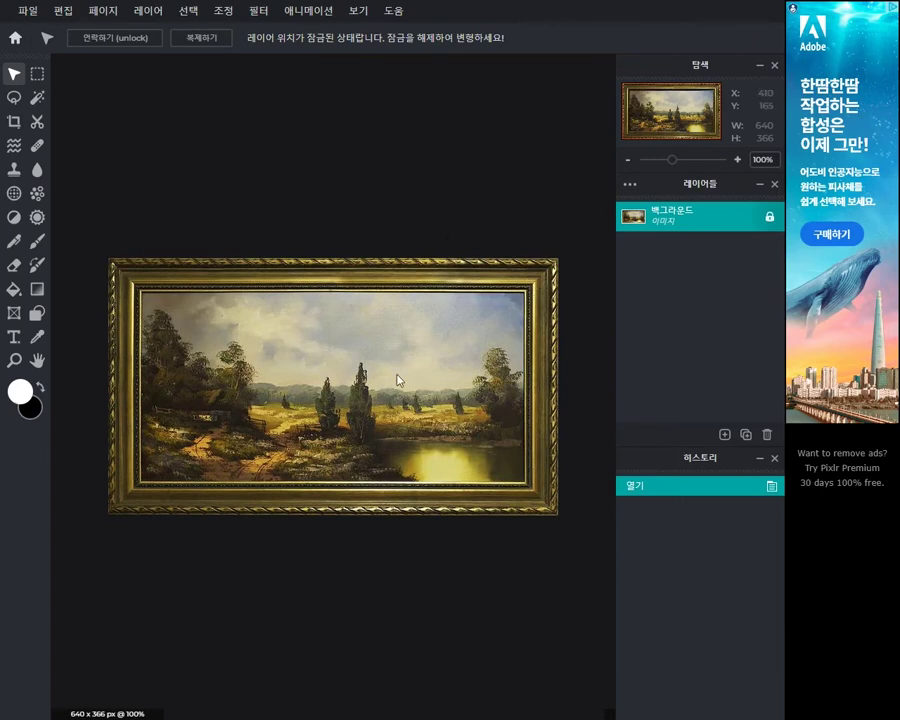
Step: Select the painting inside the frame with a rectangle of about 539 x 272 px, then shift the selected area away and back
left_click(37, 74)
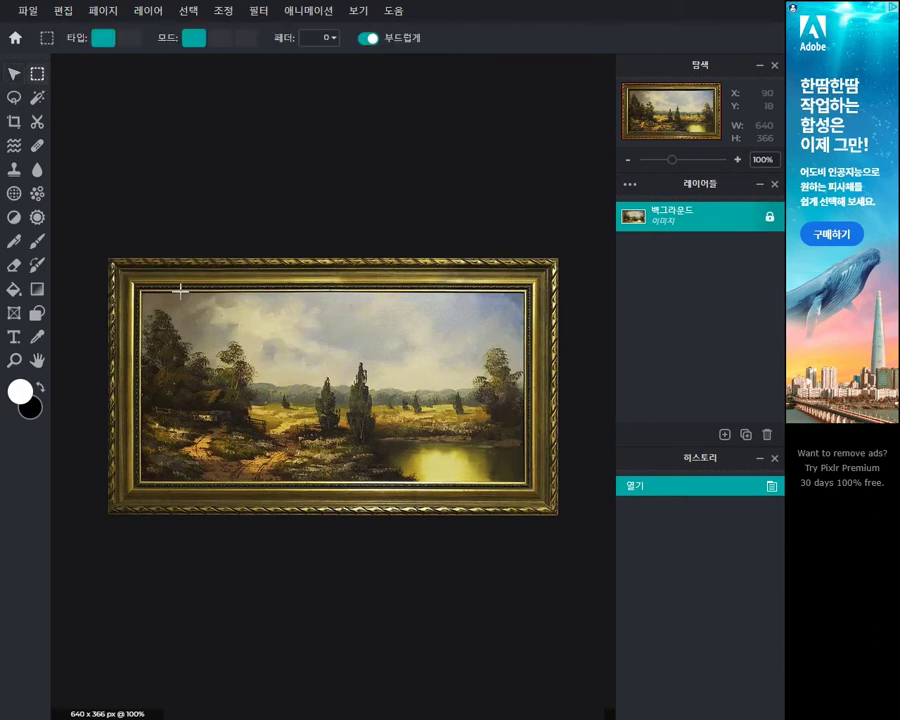
left_click_drag(161, 313, 524, 486)
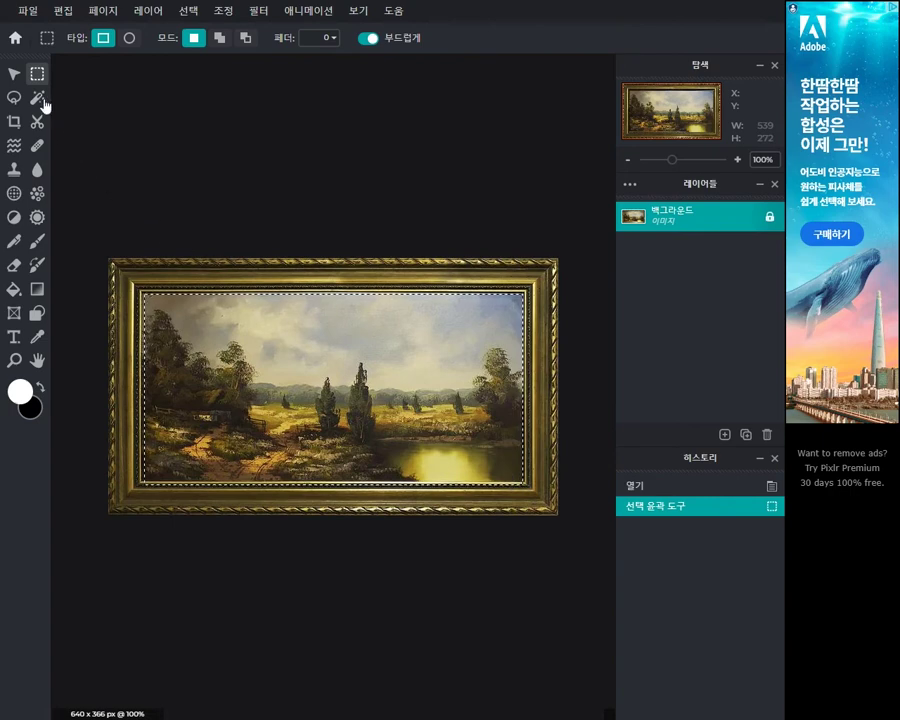
left_click(15, 74)
mouse_move(267, 388)
left_mouse_down()
mouse_move(341, 409)
mouse_move(344, 446)
left_mouse_up()
mouse_move(435, 487)
left_mouse_down()
mouse_move(366, 416)
mouse_move(363, 432)
left_mouse_up()
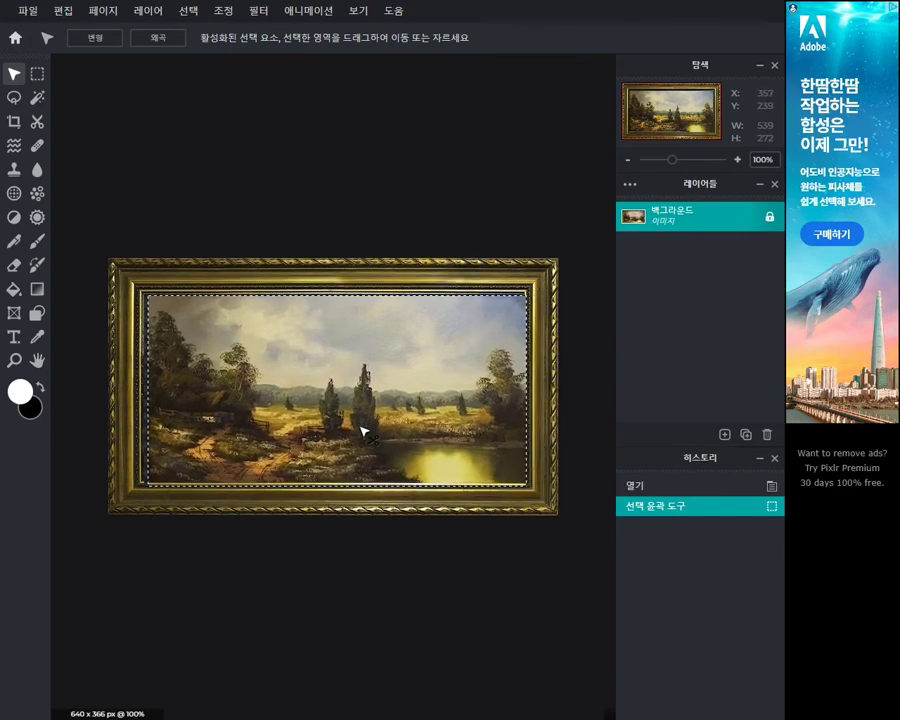
Step: Create a new 800 x 800 px image with a white background
left_click(29, 15)
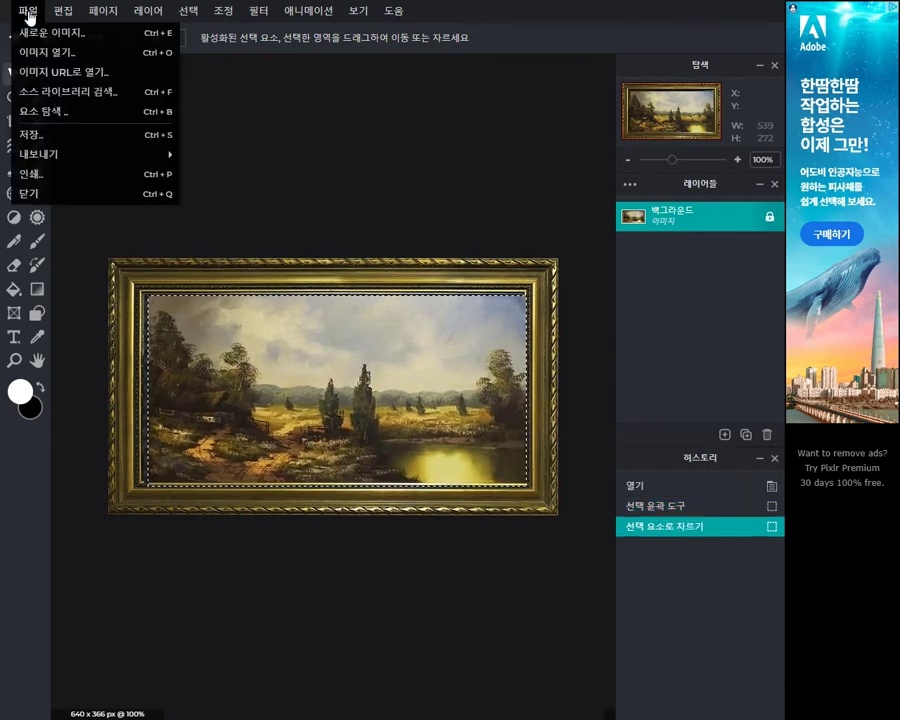
left_click(40, 32)
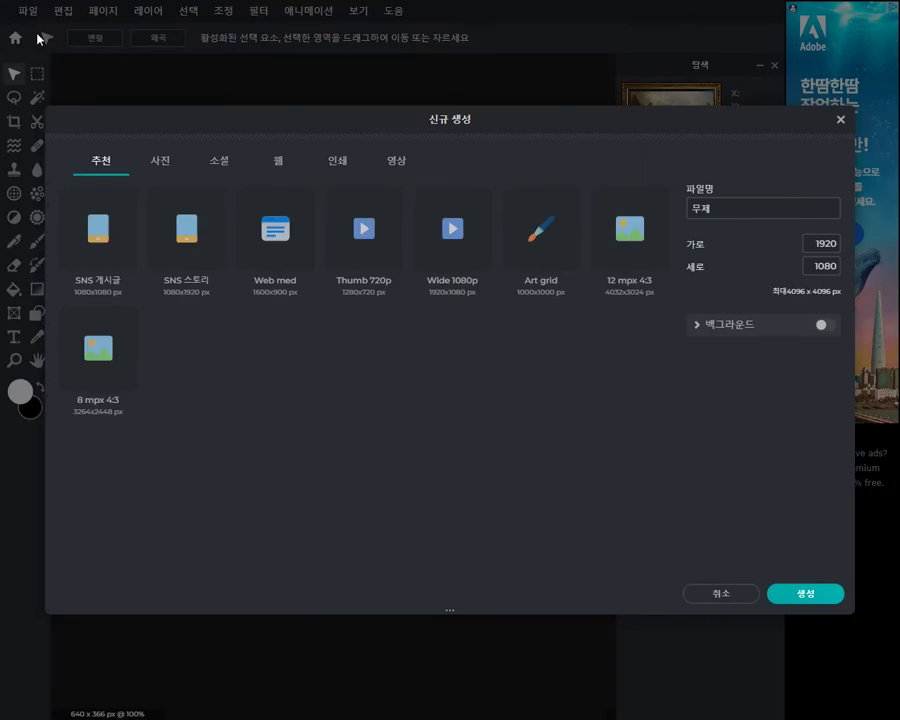
left_click(818, 246)
type("800")
left_click(822, 266)
type("800")
left_click(826, 325)
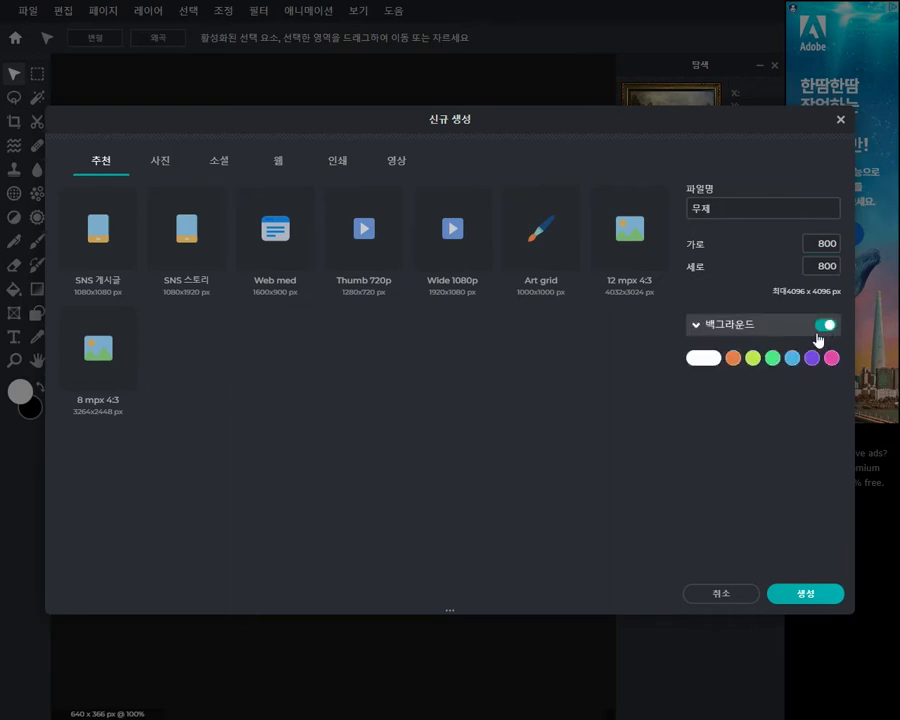
left_click(704, 358)
left_click(807, 594)
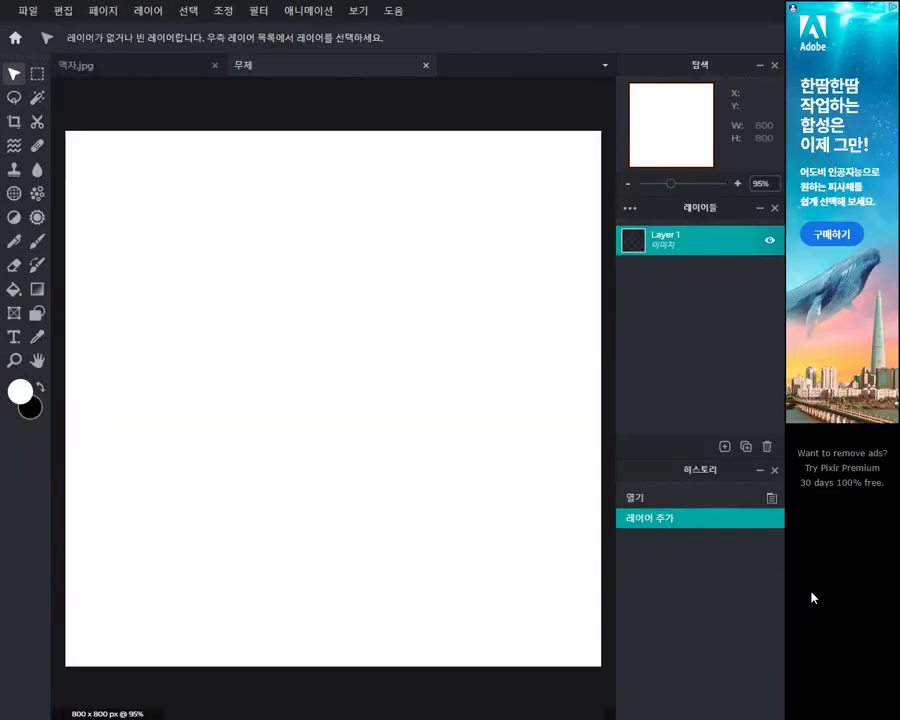
Step: Copy the selected painting from 액자.jpg into the new white canvas and position it at about X 150, Y 238
left_click(128, 69)
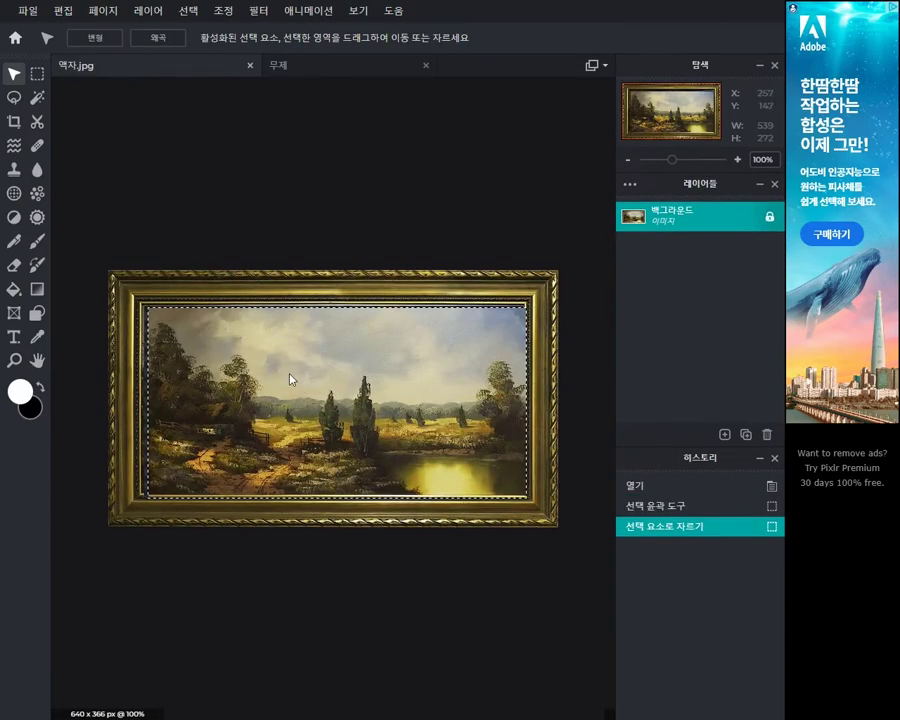
left_click(288, 67)
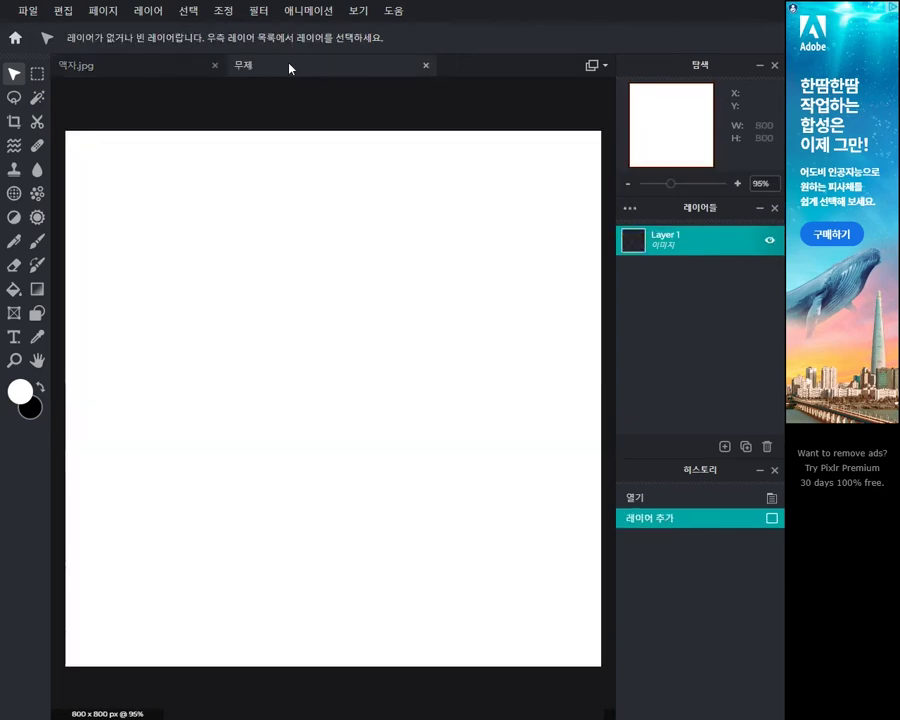
key("ctrl+v")
mouse_move(414, 378)
left_mouse_down()
mouse_move(425, 351)
mouse_move(427, 361)
left_mouse_up()
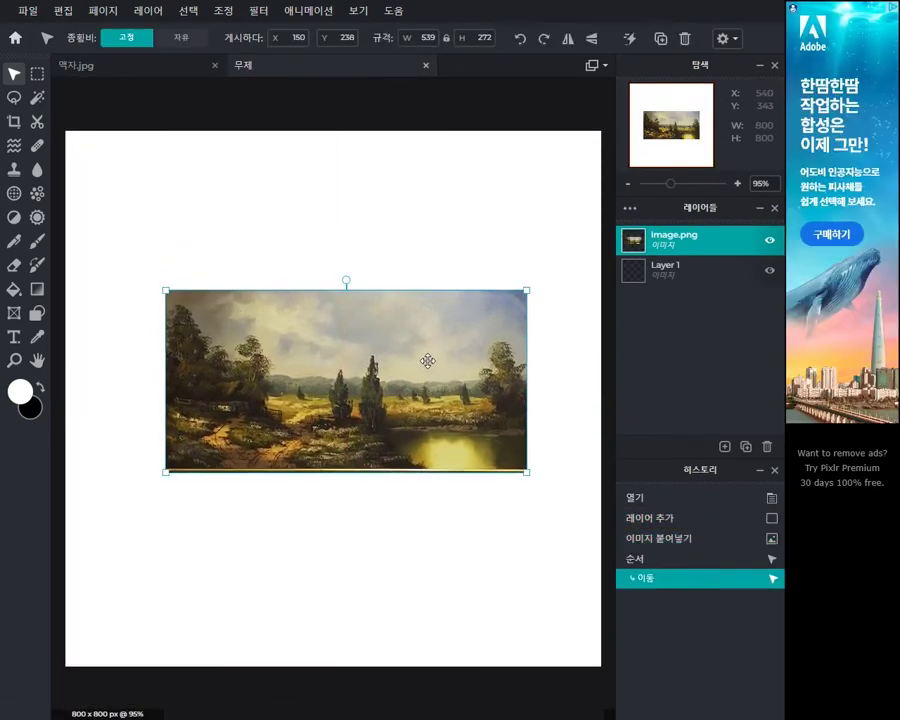
Step: Save the canvas as an 800 x 800 px JPG at 90% quality, named 무제, in the desktop folder 픽슬러01
left_click(33, 12)
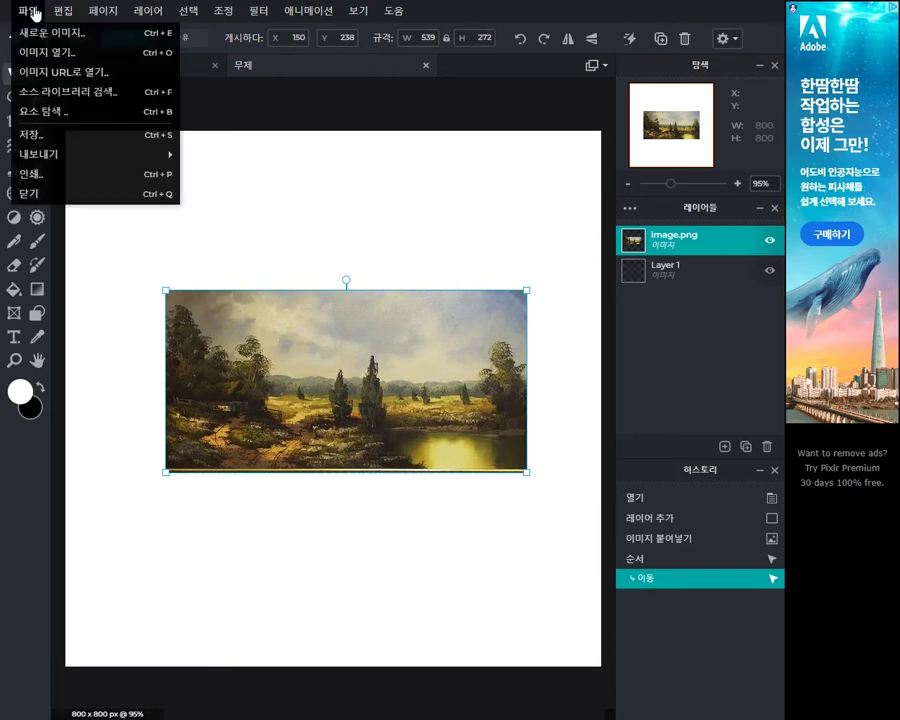
left_click(42, 136)
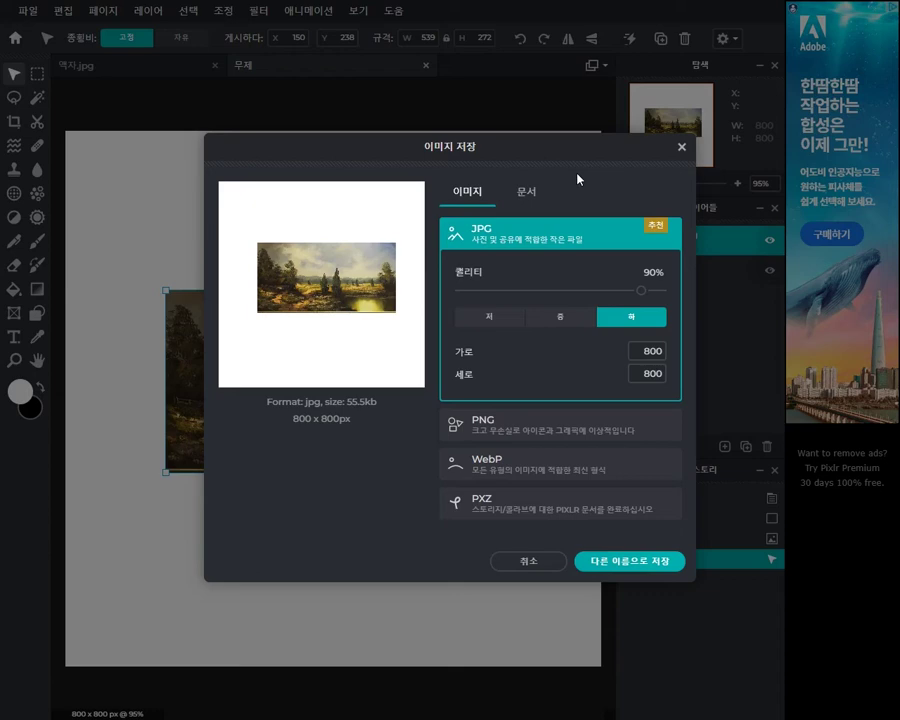
left_click(517, 511)
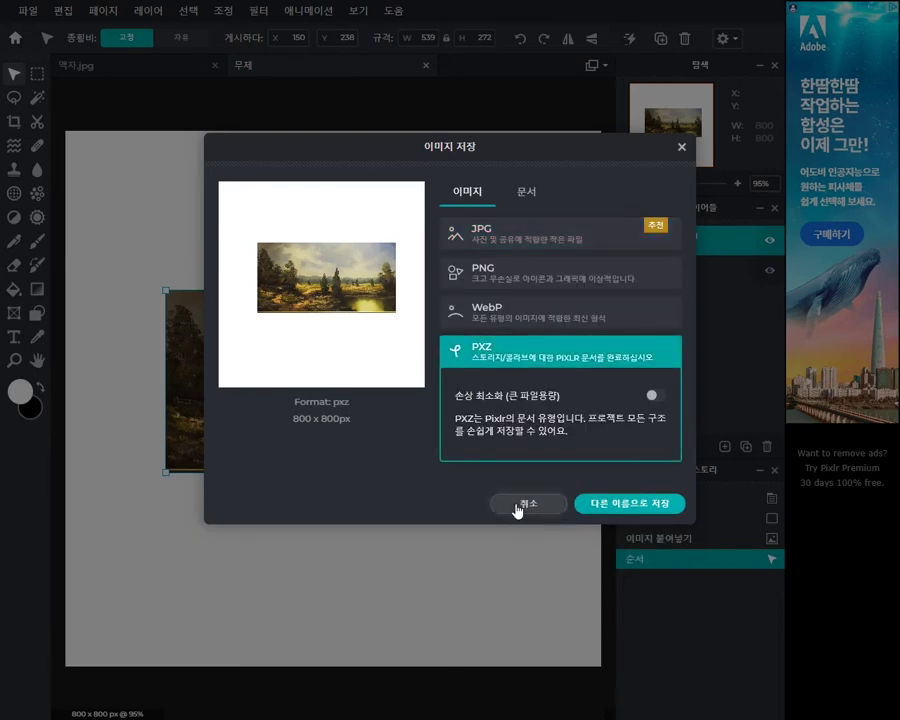
left_click(520, 238)
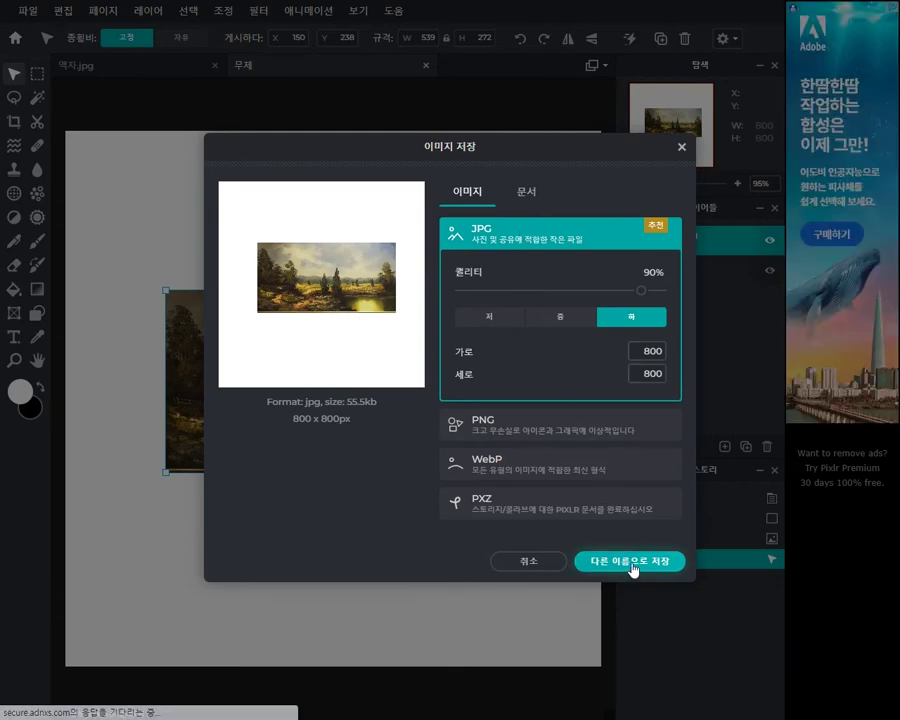
left_click(630, 561)
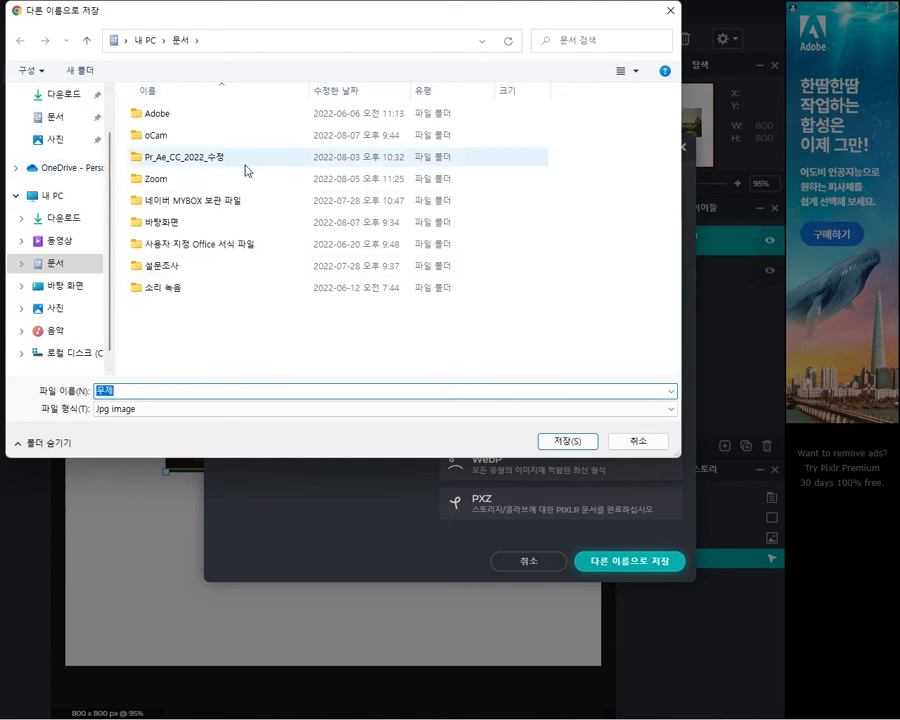
left_click(72, 288)
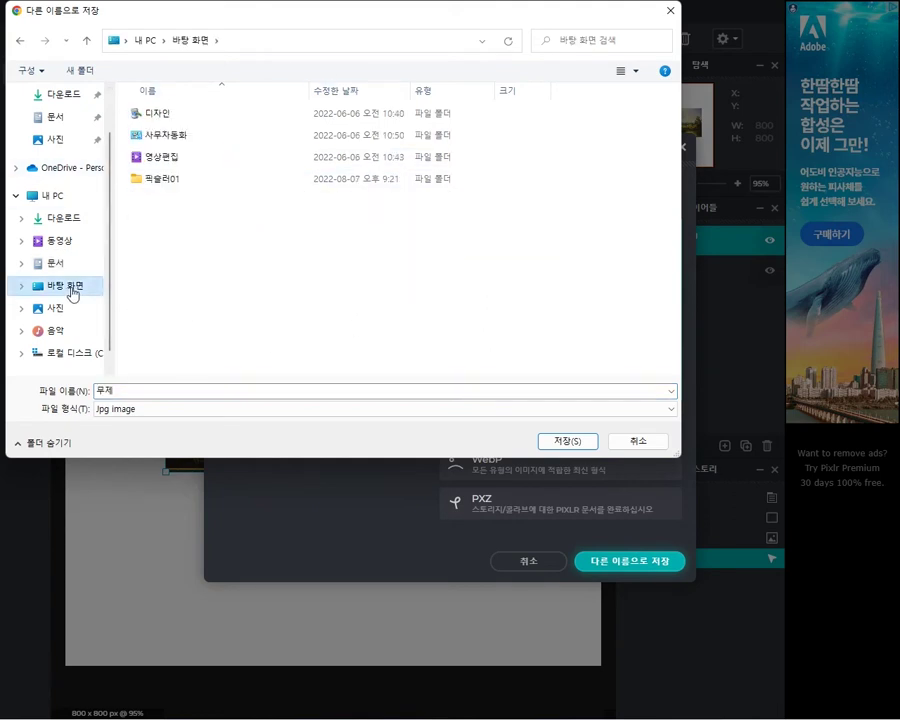
double_click(166, 187)
double_click(168, 388)
left_click(556, 443)
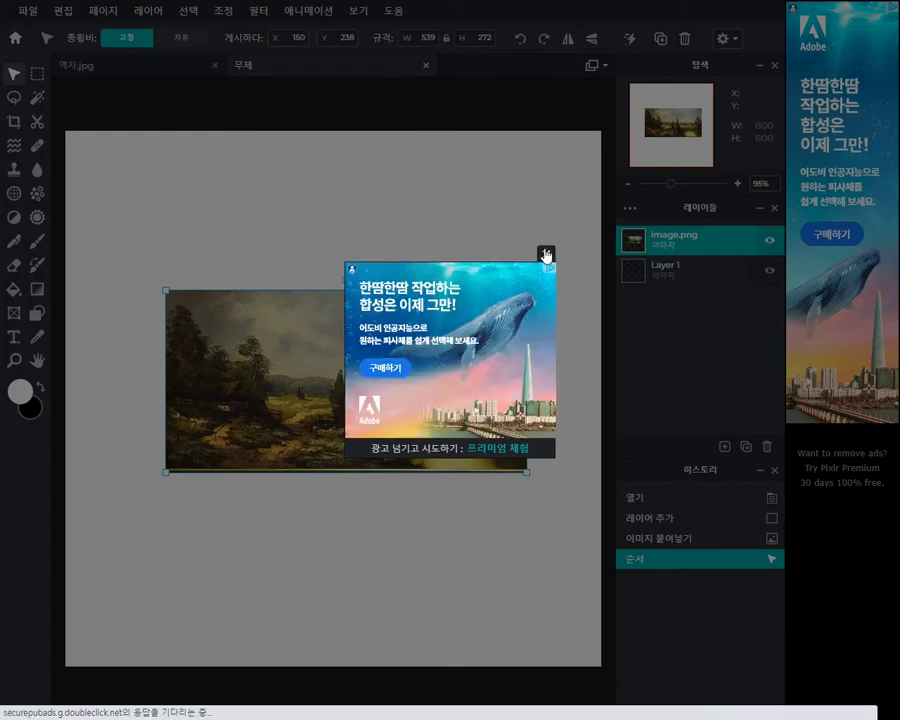
Step: Dismiss the advertisement and close both open images, 무제 and 액자.jpg
left_click(543, 252)
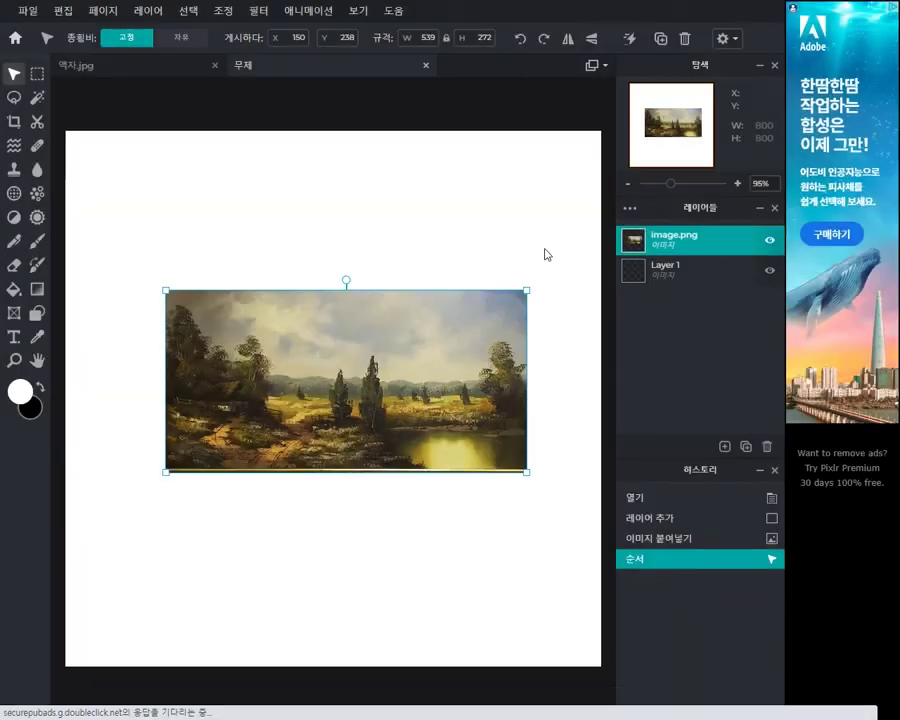
left_click(426, 66)
left_click(248, 64)
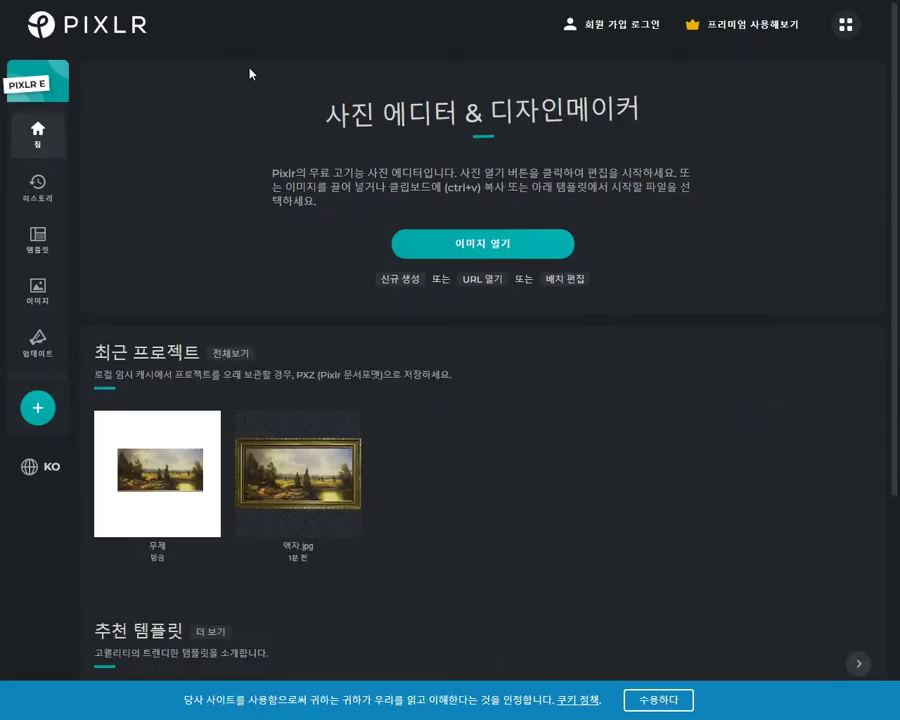
Step: Open the saved image 무제 from the 픽슬러01 folder on the desktop
left_click(478, 245)
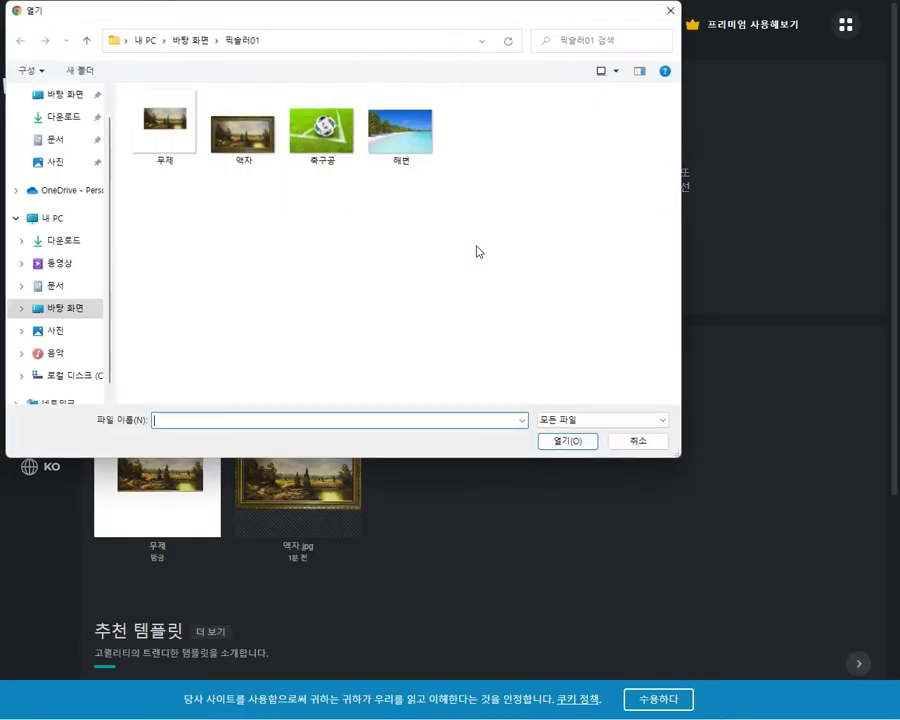
left_click(193, 41)
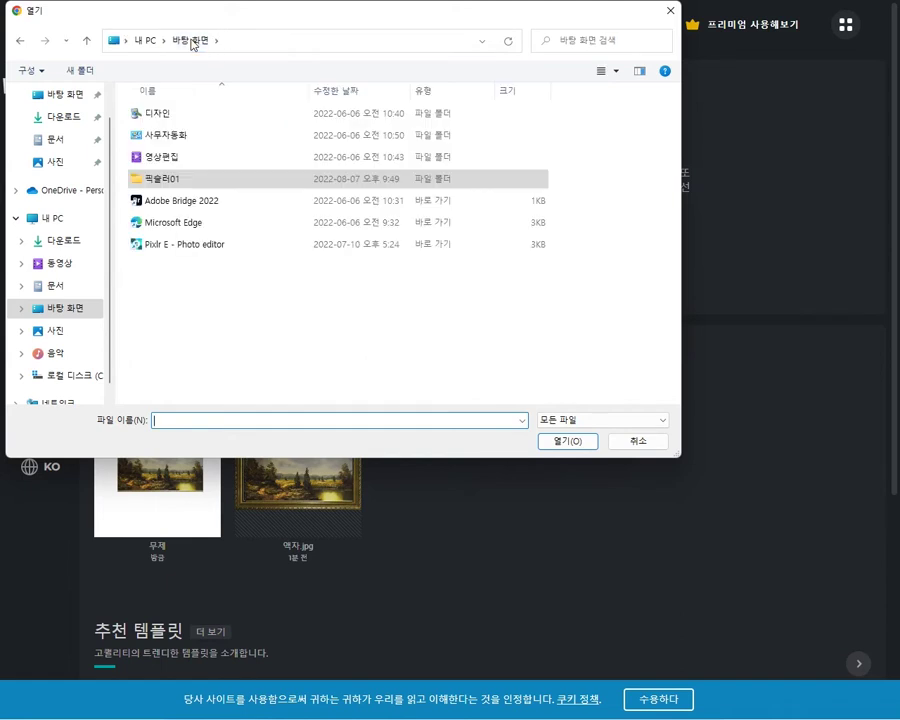
double_click(175, 185)
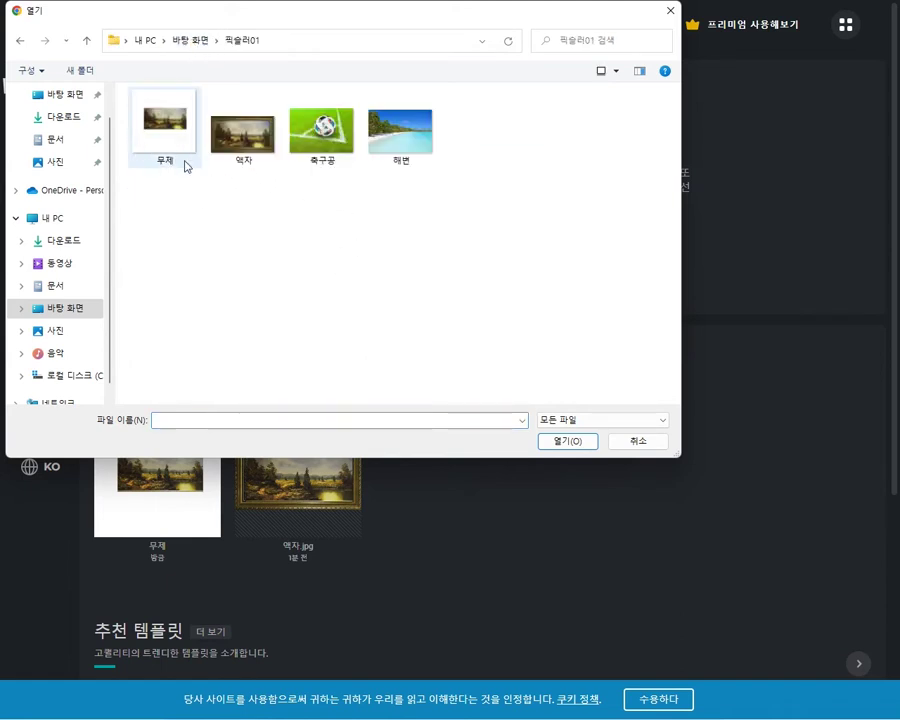
left_click(166, 136)
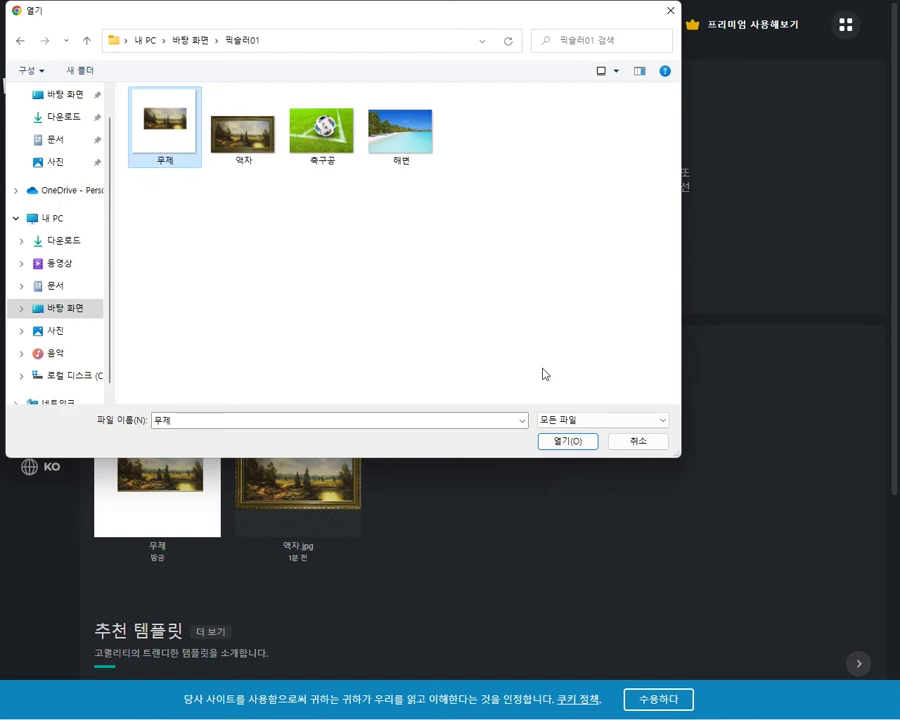
left_click(561, 444)
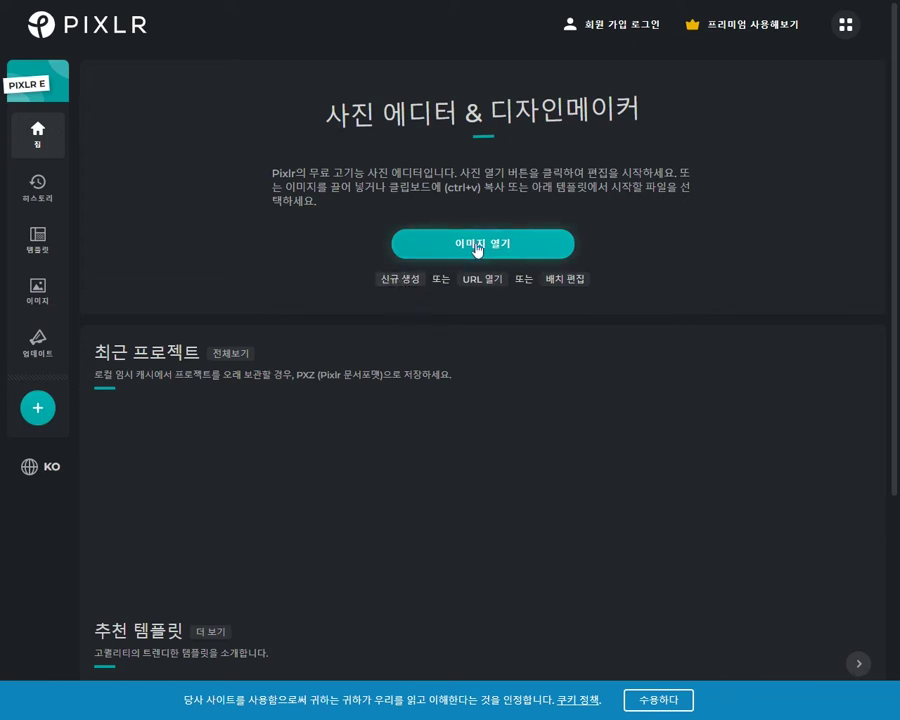
Step: Examine the preset canvas sizes offered for a new image in the photo, social, web, print, video and recommended categories
left_click(402, 281)
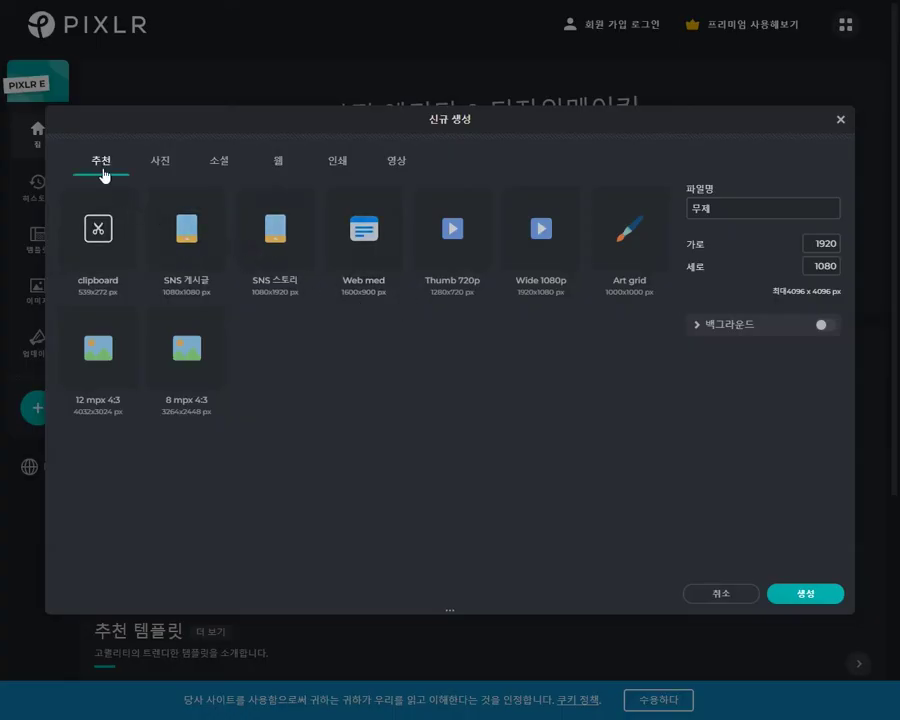
left_click(167, 172)
left_click(213, 168)
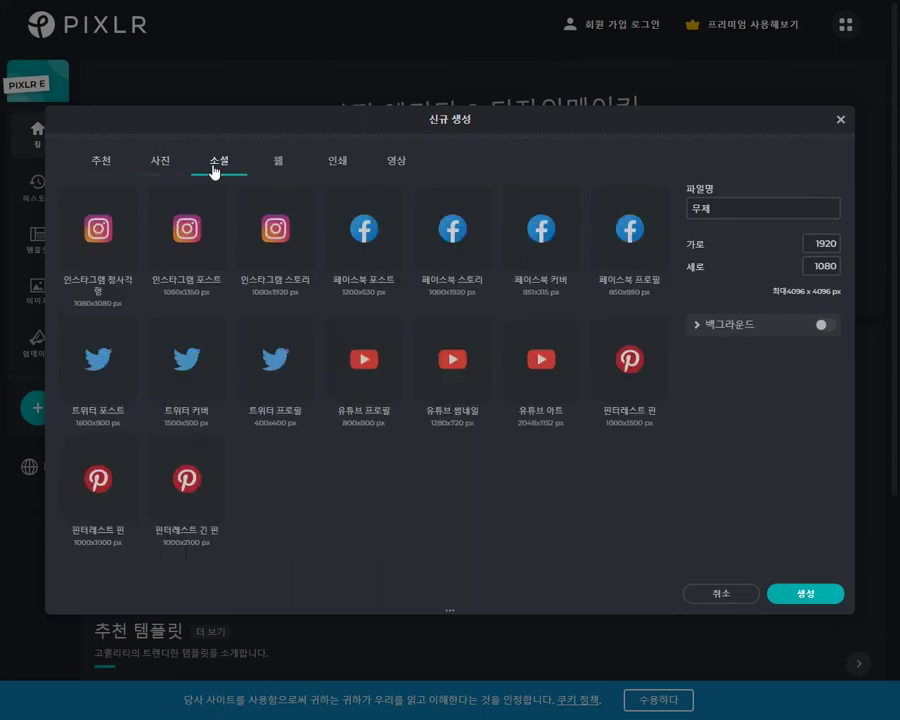
left_click(277, 168)
left_click(338, 168)
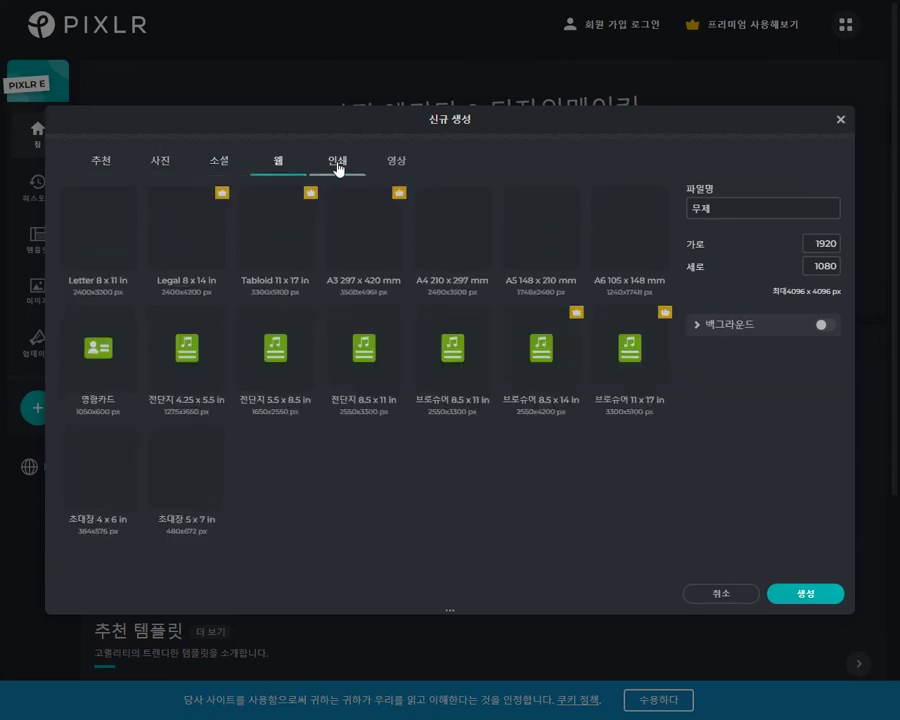
left_click(394, 169)
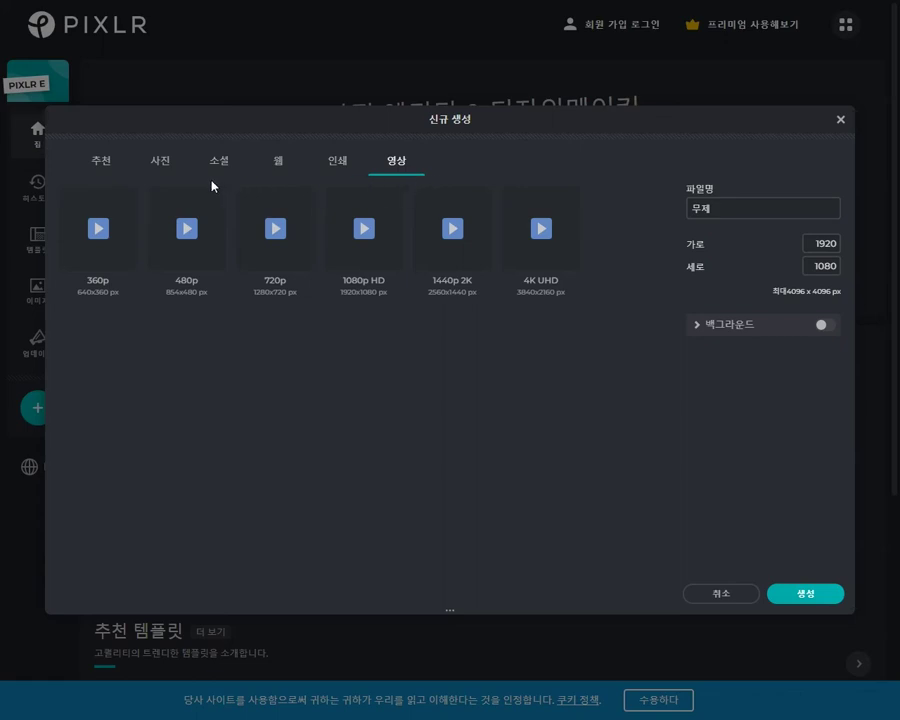
left_click(109, 166)
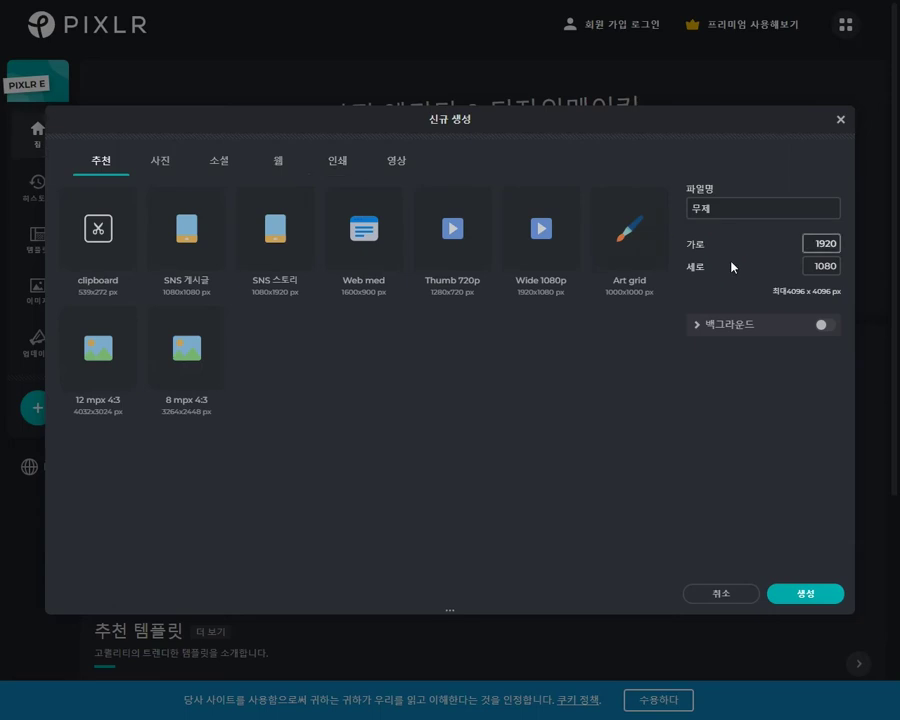
Step: Create a new 800 x 800 px canvas with the background enabled in white (#FFFFFF)
double_click(814, 243)
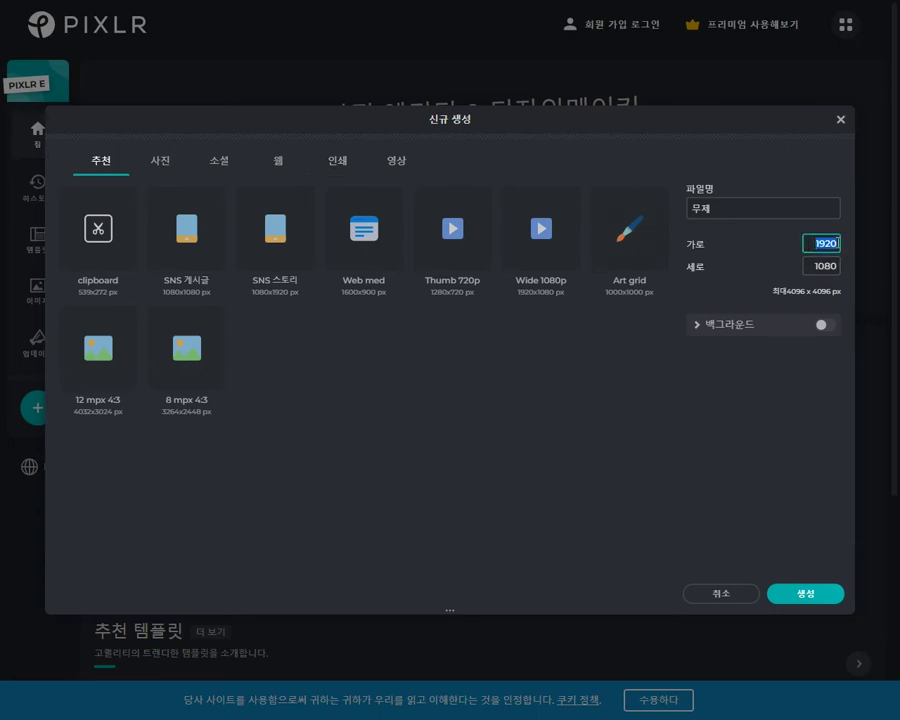
type("800")
double_click(813, 266)
type("800")
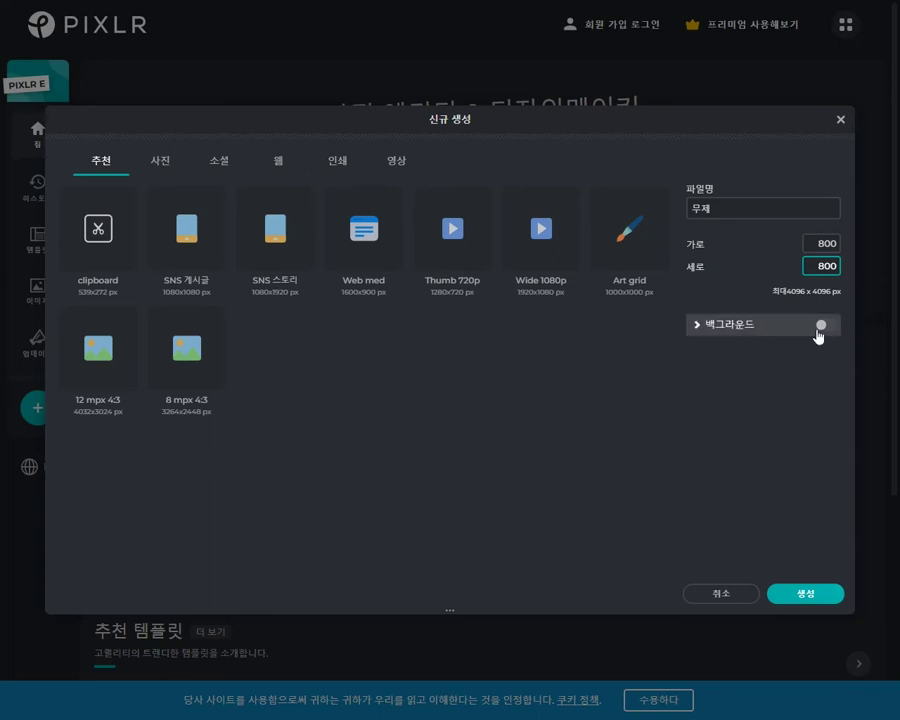
left_click(822, 326)
left_click(711, 360)
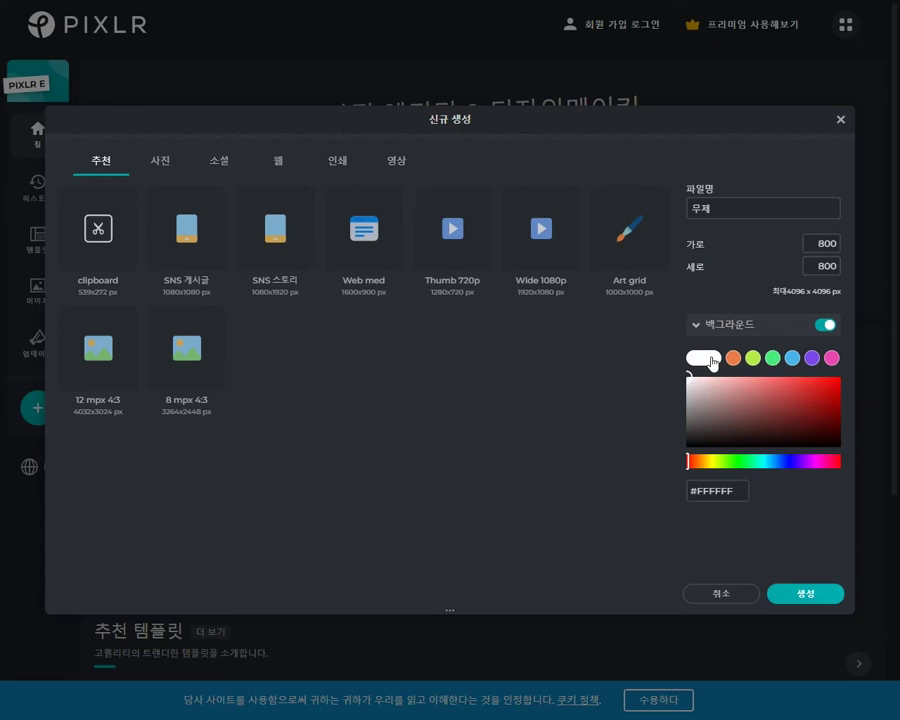
left_click(804, 593)
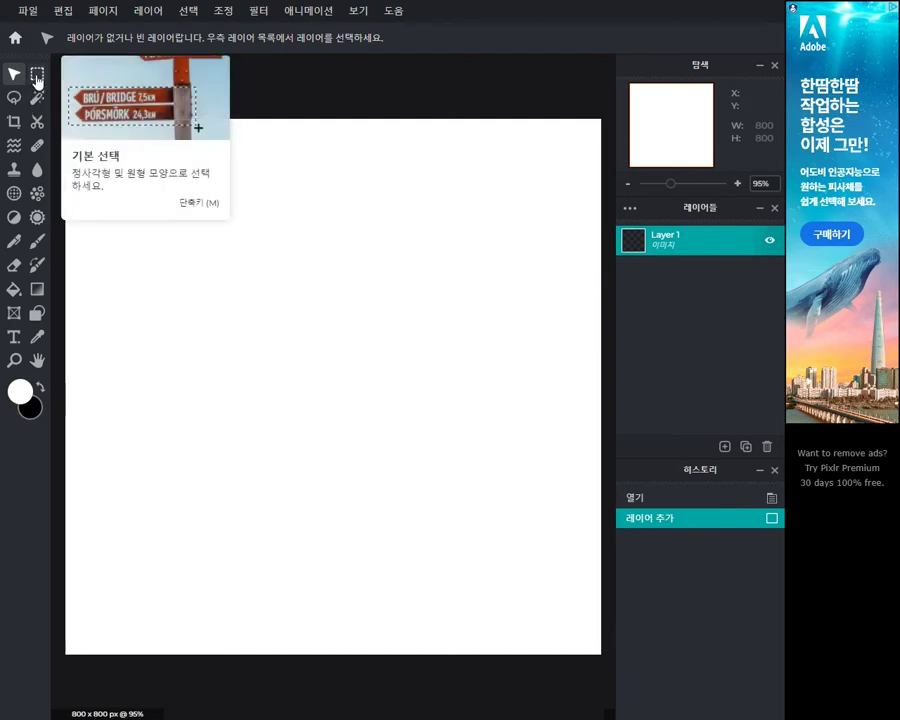
Step: Select a rectangular area about 385 x 298 px and brush pale orange strokes across its edges
left_click(37, 77)
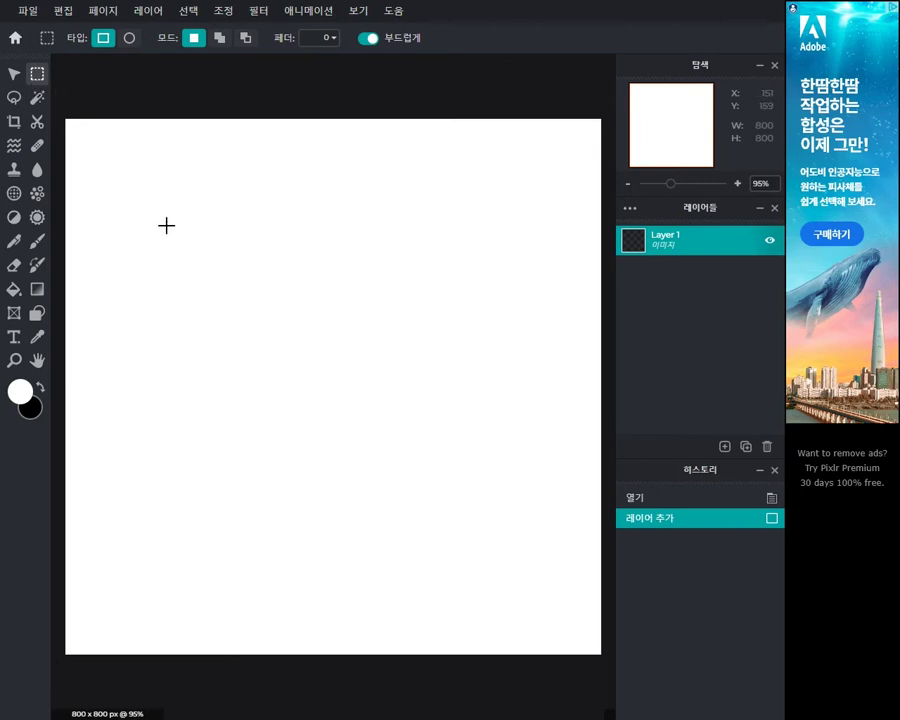
left_click_drag(167, 226, 424, 424)
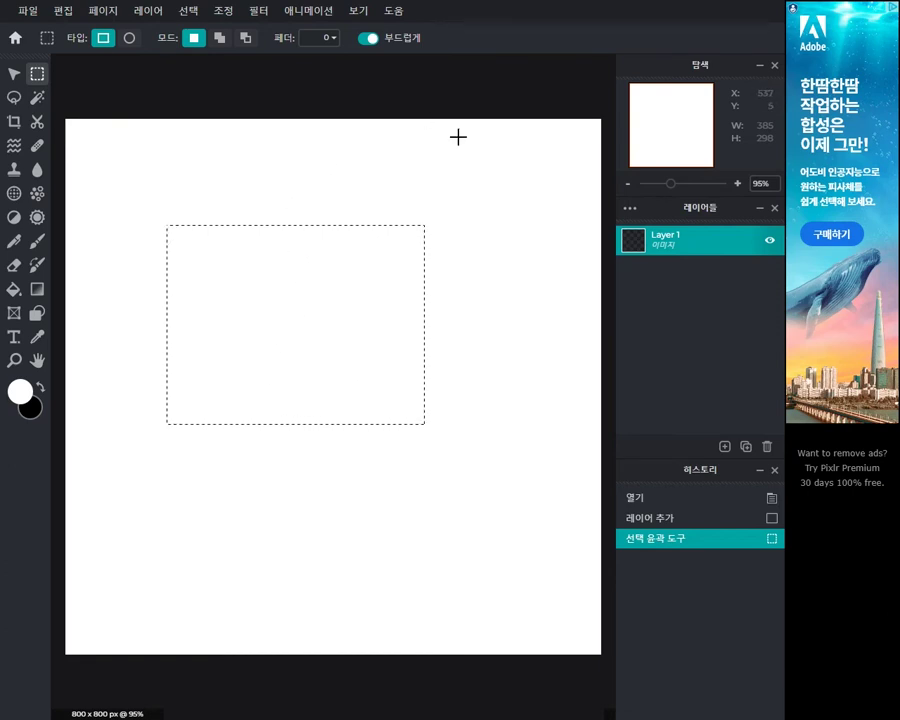
left_click(44, 246)
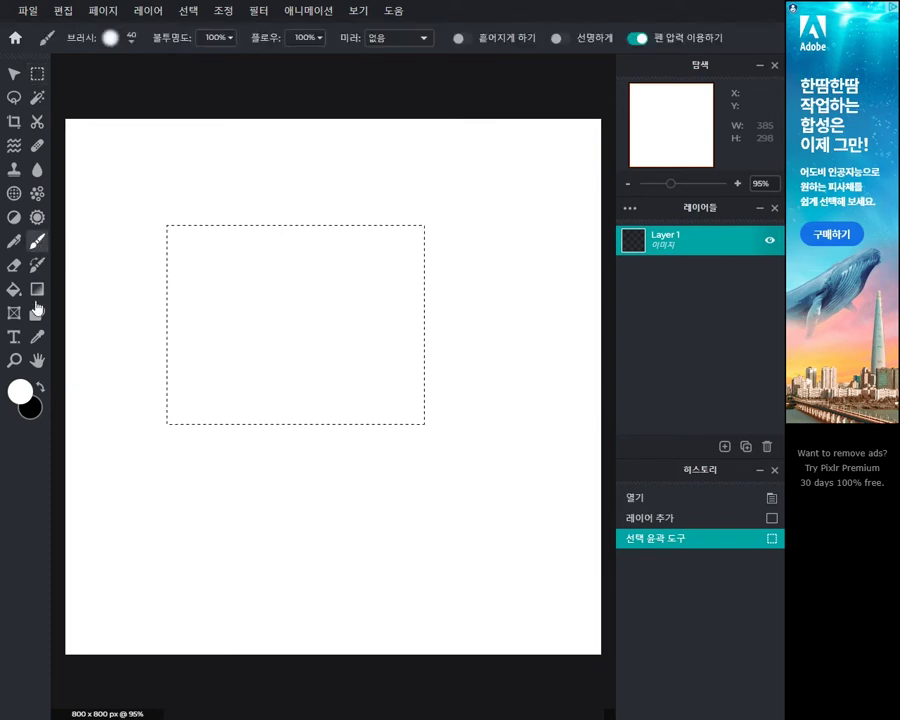
right_click(235, 465)
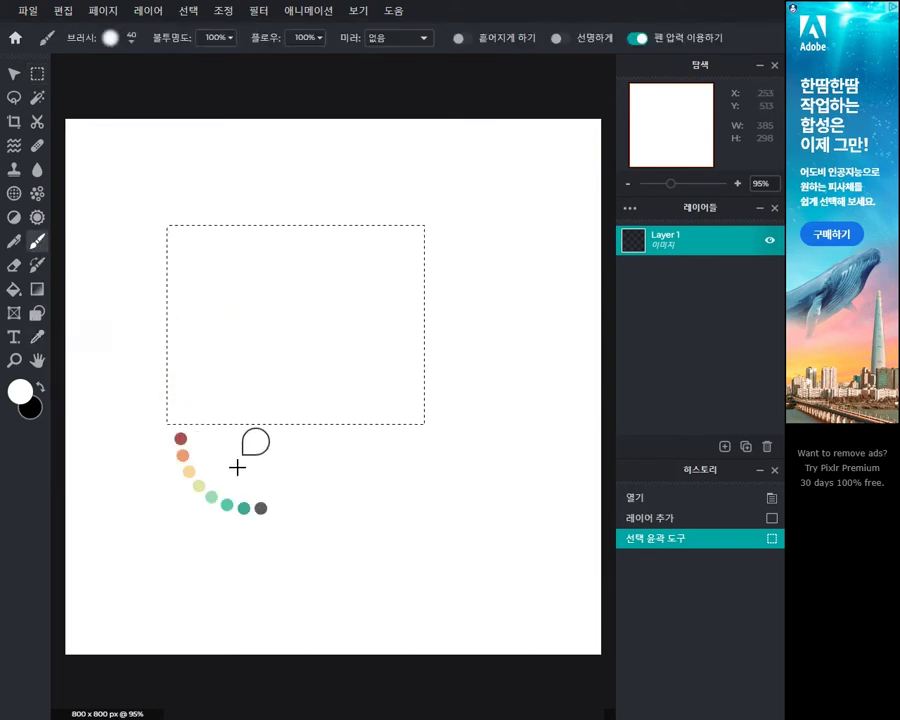
left_click(188, 478)
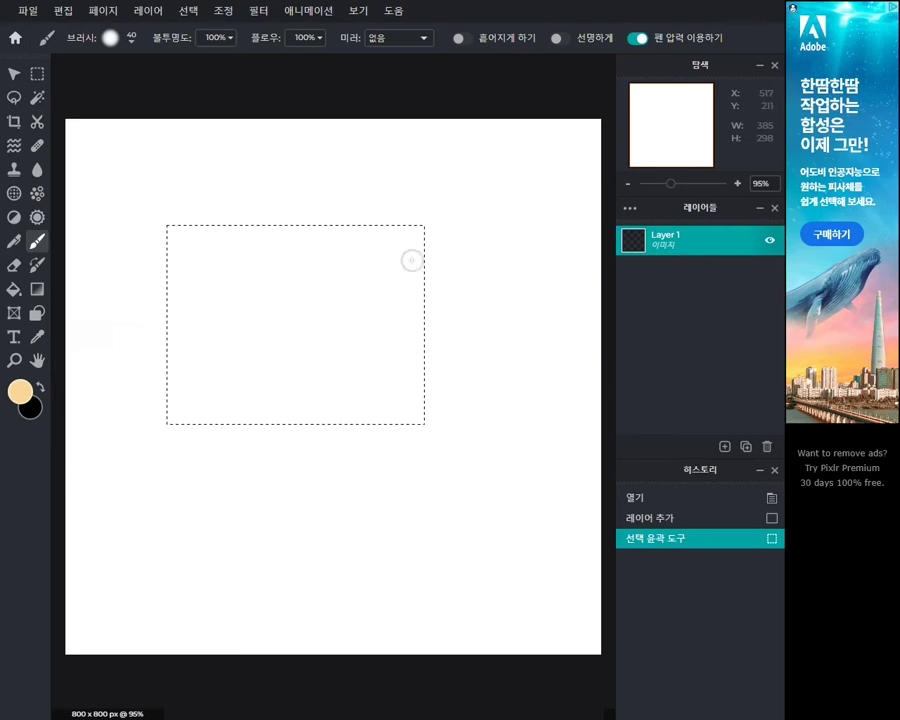
mouse_move(212, 352)
left_mouse_down()
mouse_move(234, 327)
mouse_move(285, 315)
mouse_move(283, 361)
mouse_move(279, 313)
mouse_move(316, 291)
mouse_move(334, 312)
mouse_move(310, 321)
mouse_move(344, 269)
left_mouse_up()
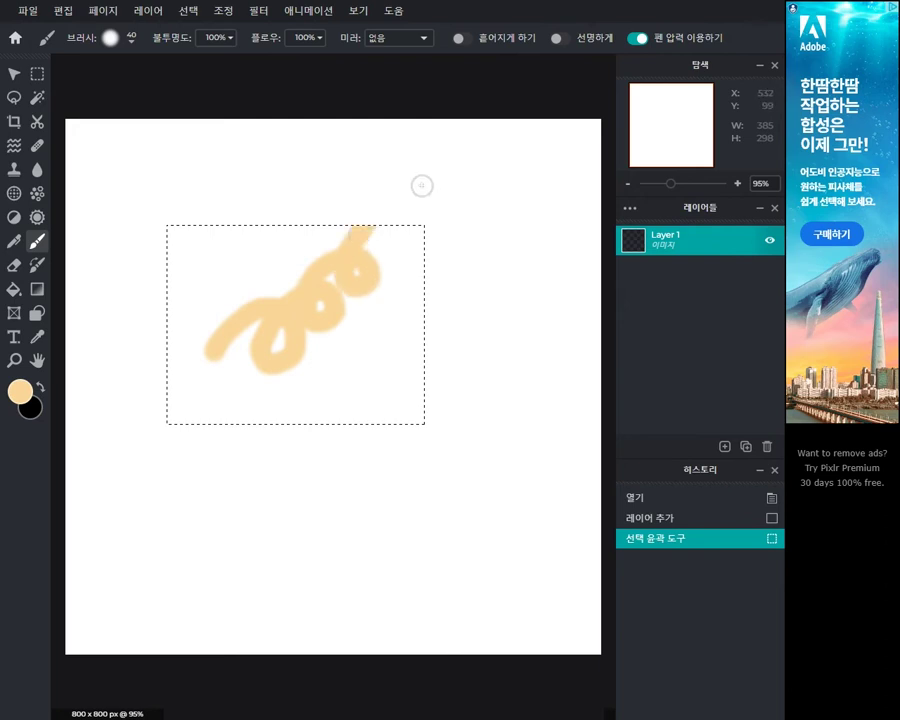
left_click_drag(422, 186, 419, 185)
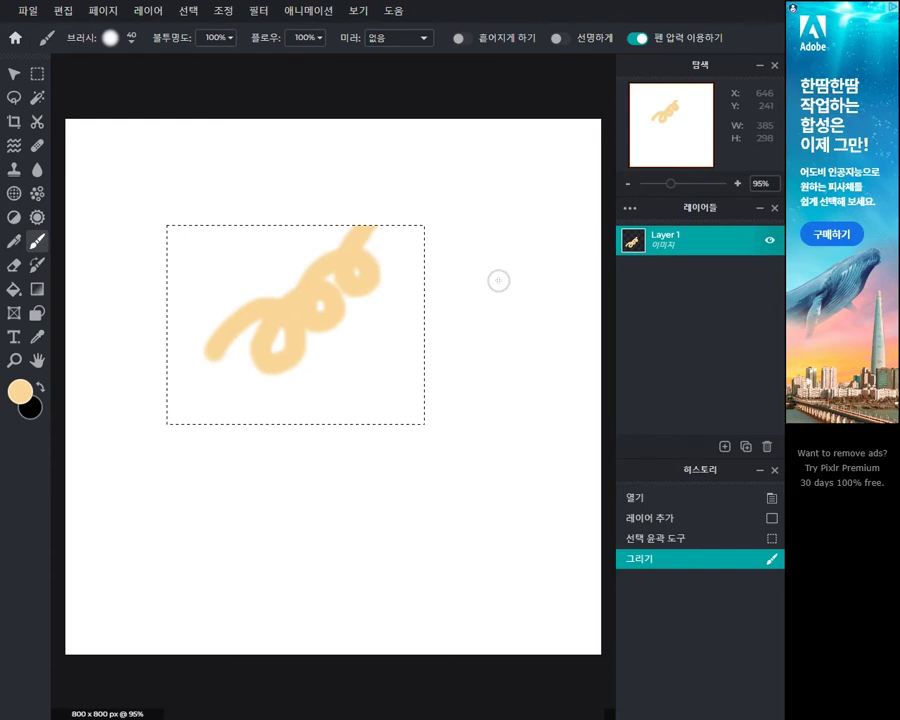
mouse_move(416, 332)
left_mouse_down()
mouse_move(347, 411)
mouse_move(299, 428)
left_mouse_up()
left_click_drag(260, 458, 269, 478)
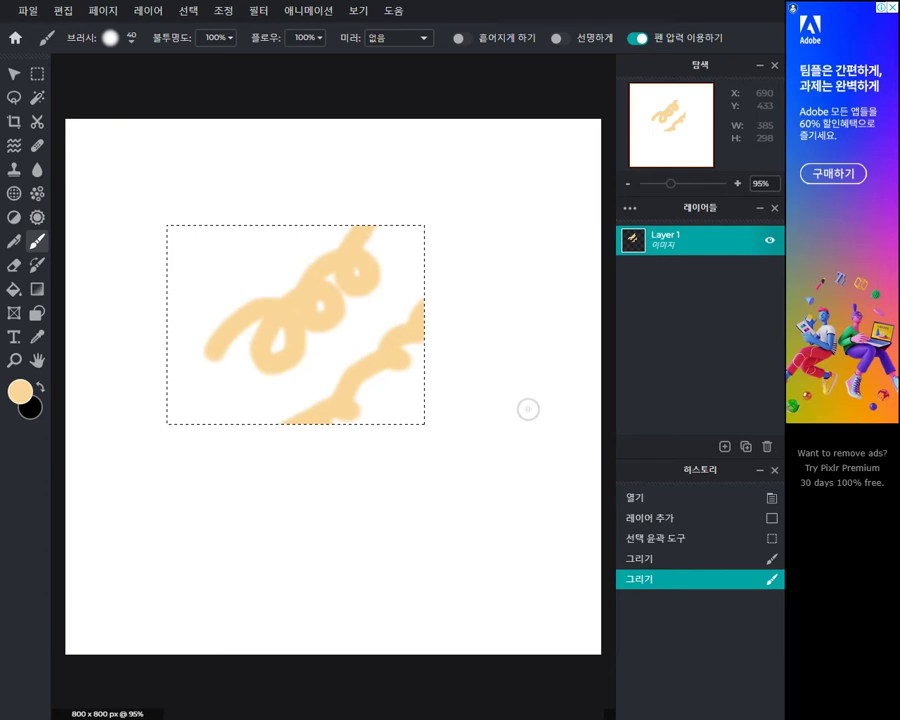
Step: Delete the painted strokes inside the rectangular selection and deselect the area
key("Delete")
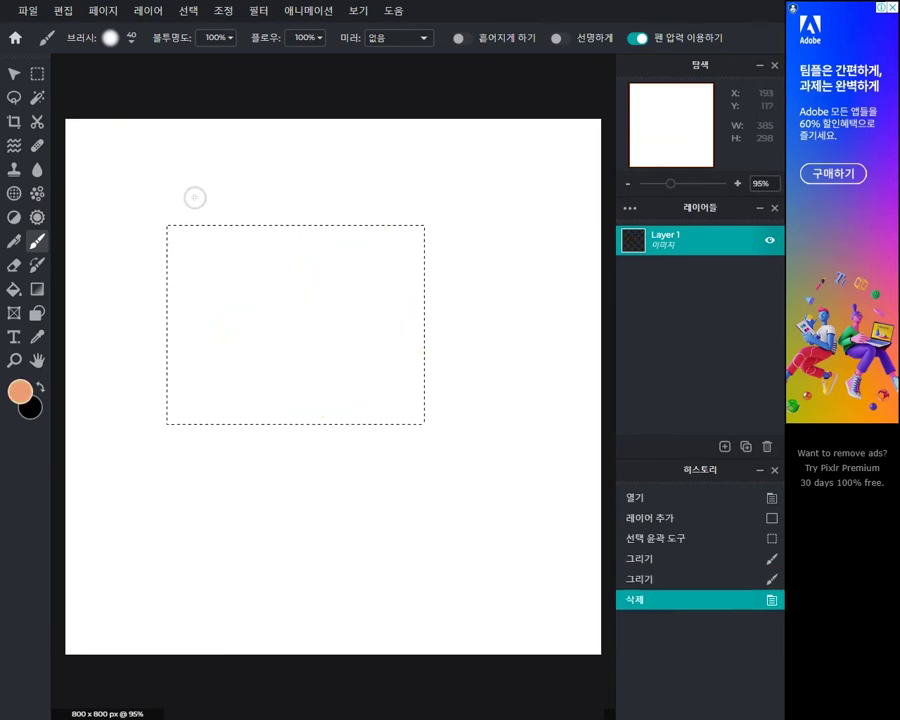
key("ctrl+d")
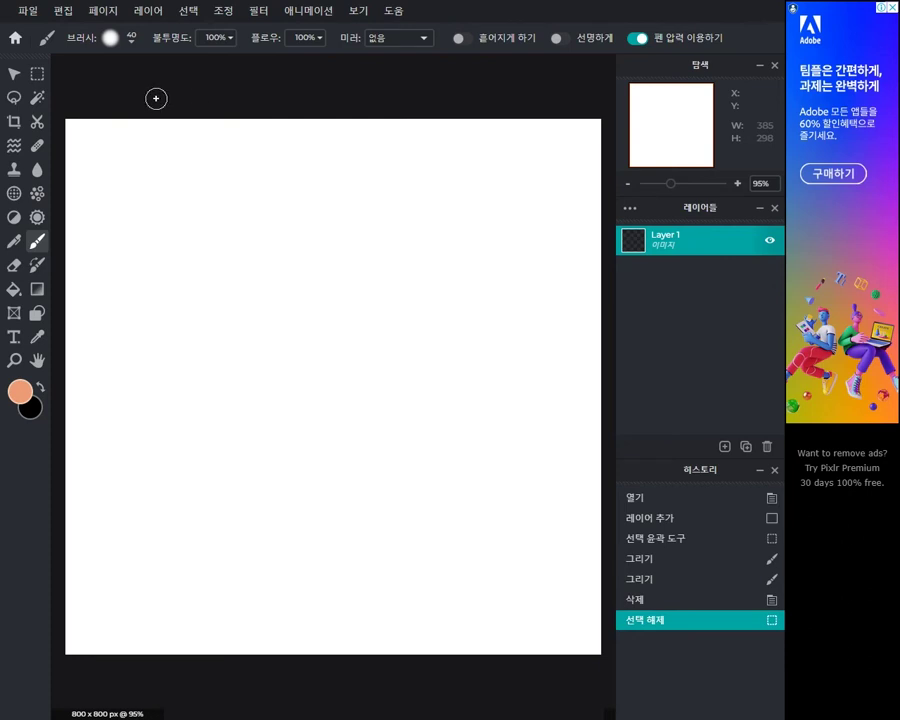
Step: Draw a rectangular selection about 359 x 333 px, practise moving it around the canvas, and clear the selection
left_click(38, 78)
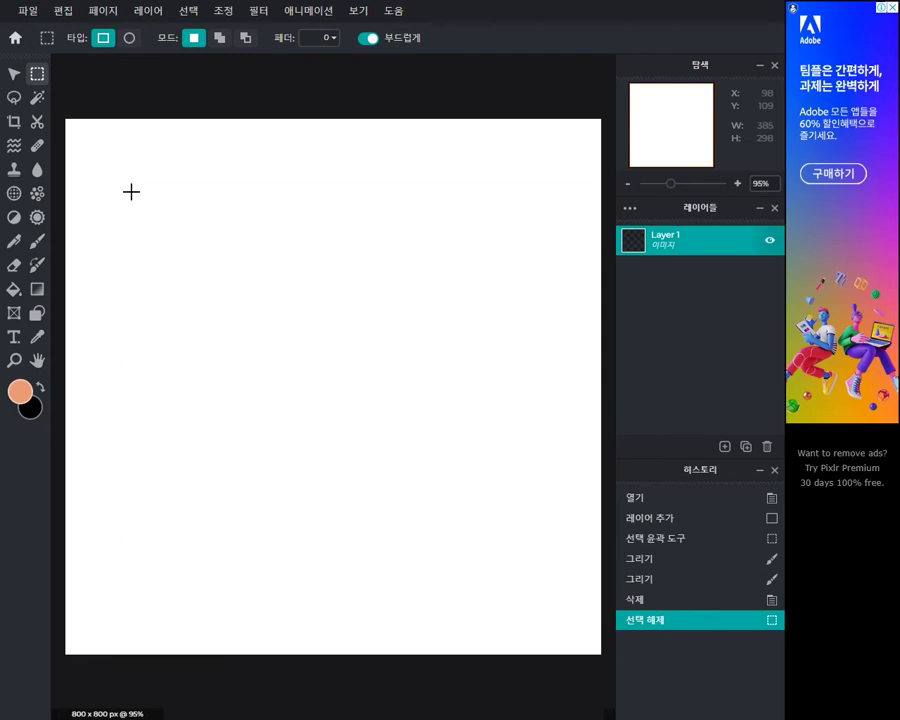
left_click_drag(131, 191, 371, 414)
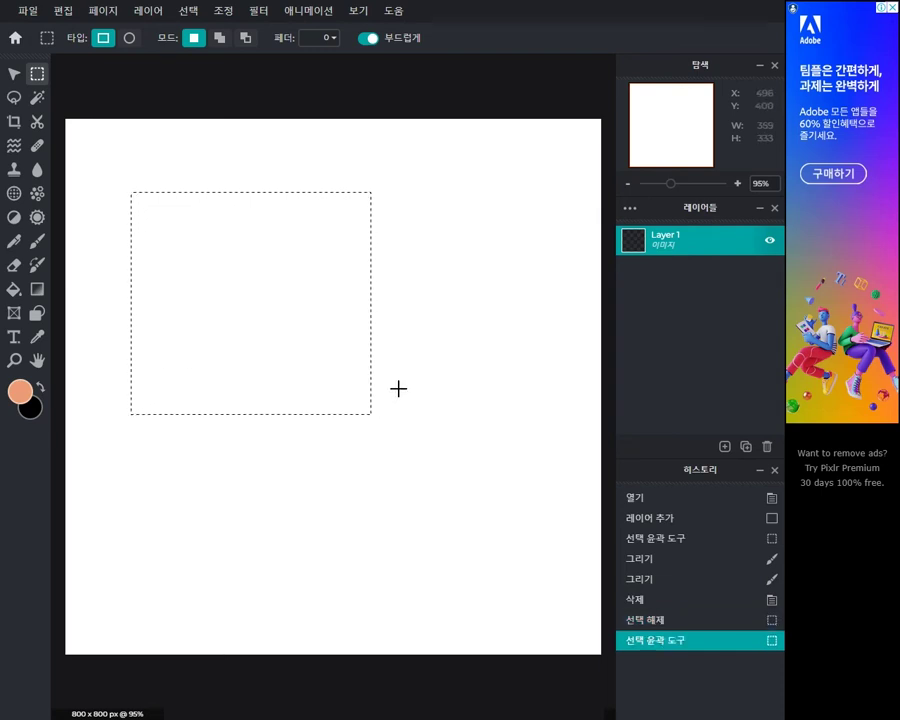
left_click_drag(241, 281, 362, 378)
left_click_drag(320, 344, 276, 299)
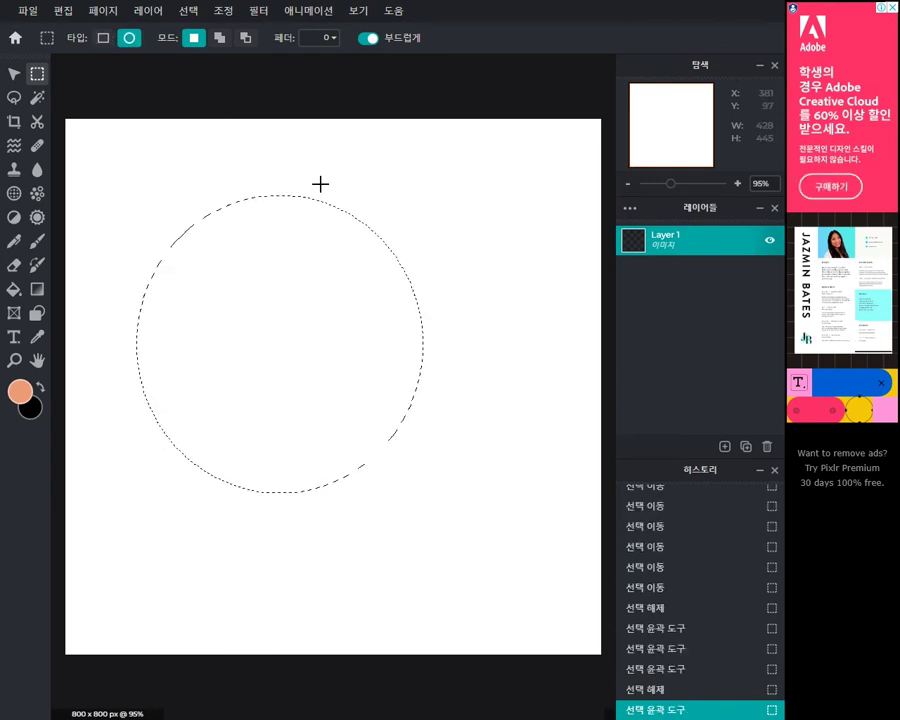
left_click(186, 15)
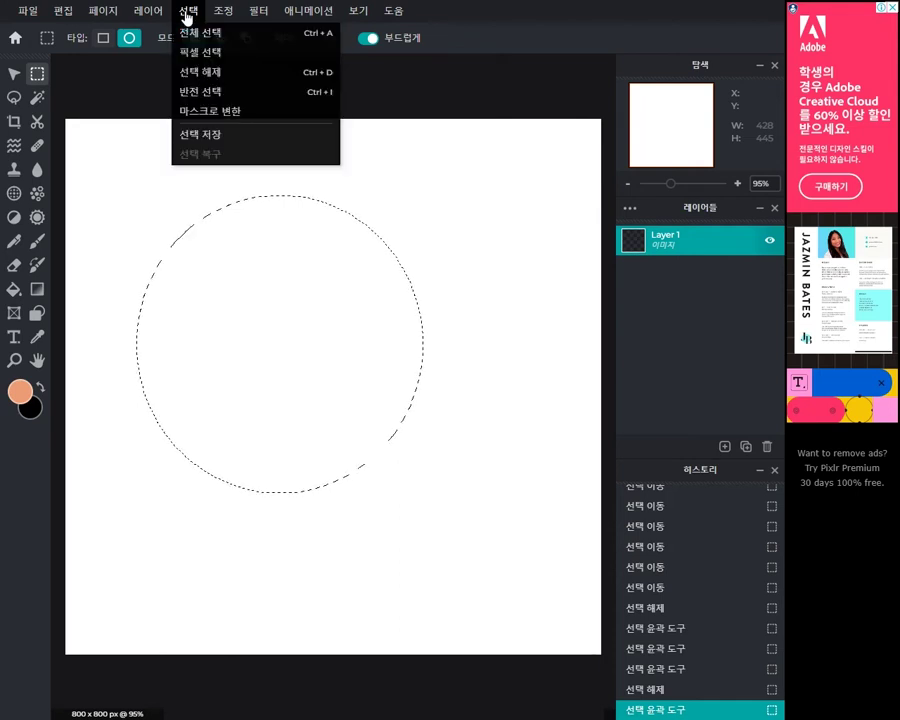
left_click(226, 75)
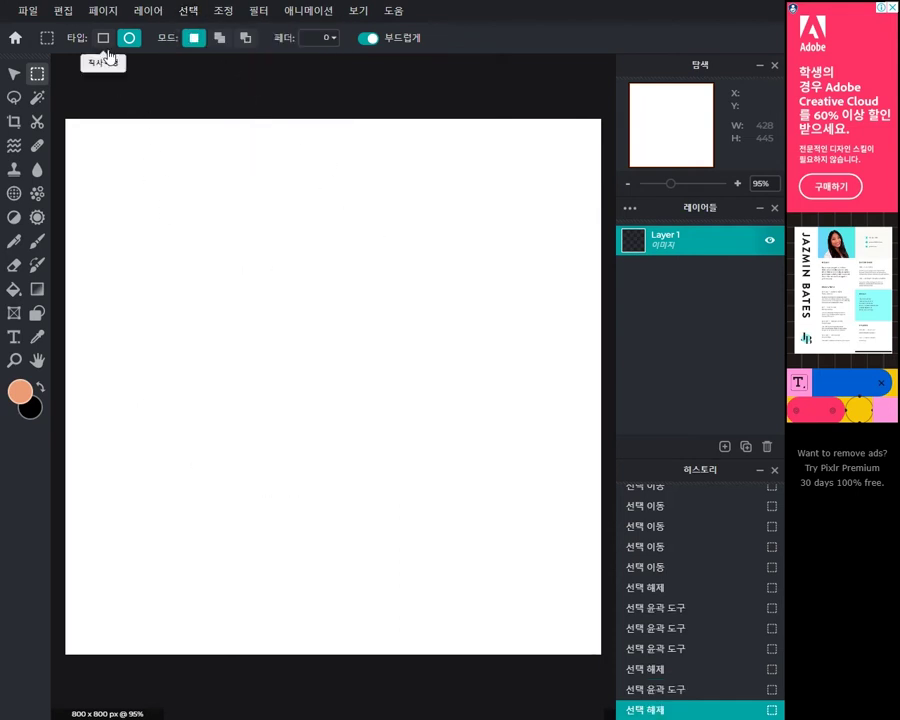
Step: Draw a rectangular selection about 432 x 224 px and replace it with a circular selection about 304 x 304 px
left_click(104, 42)
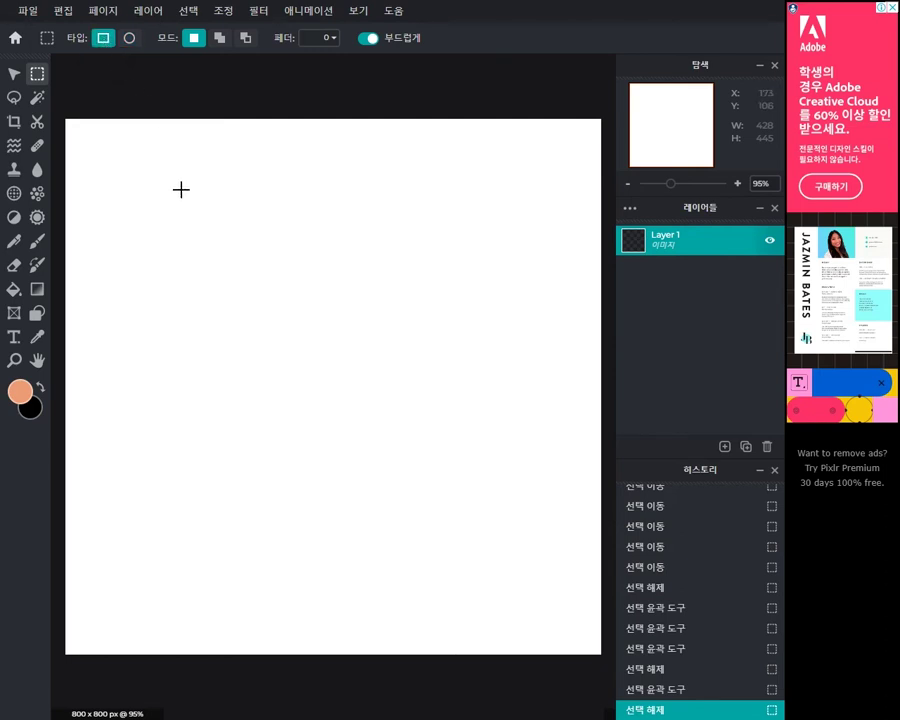
left_click_drag(148, 197, 437, 347)
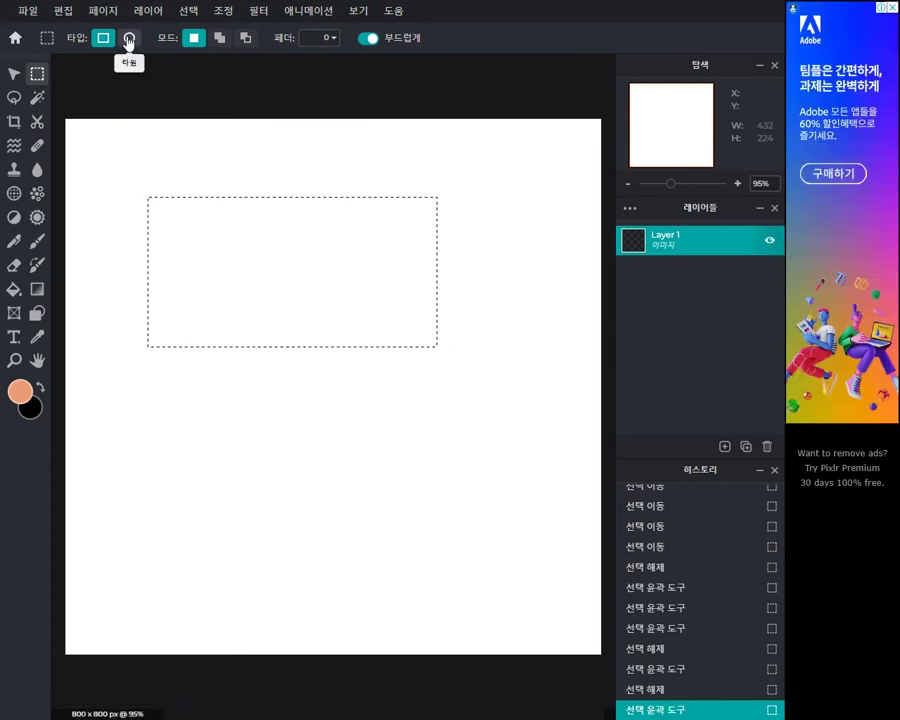
left_click(128, 40)
left_click_drag(229, 378, 430, 583)
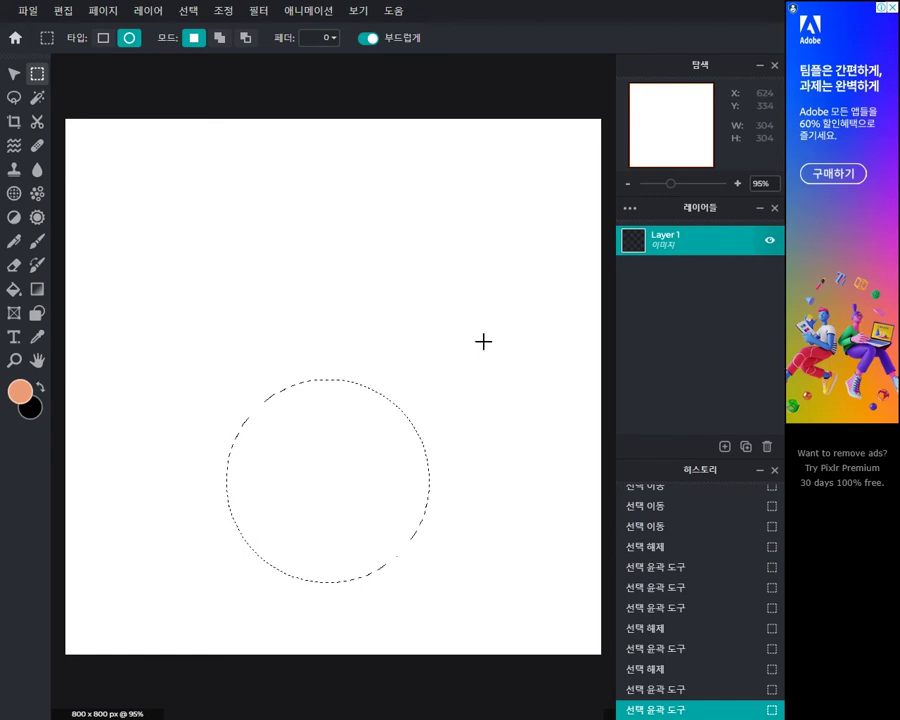
Step: Draw a rectangular selection about 196 x 200 px and replace it with another about 251 x 226 px
left_click(103, 37)
left_click_drag(139, 156, 270, 290)
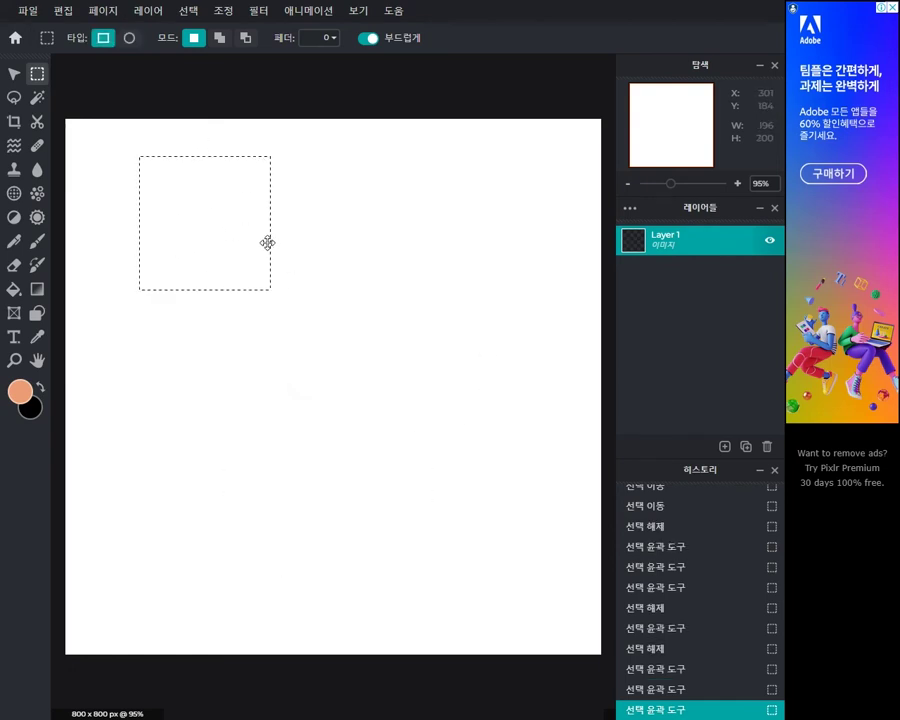
left_click_drag(370, 237, 536, 388)
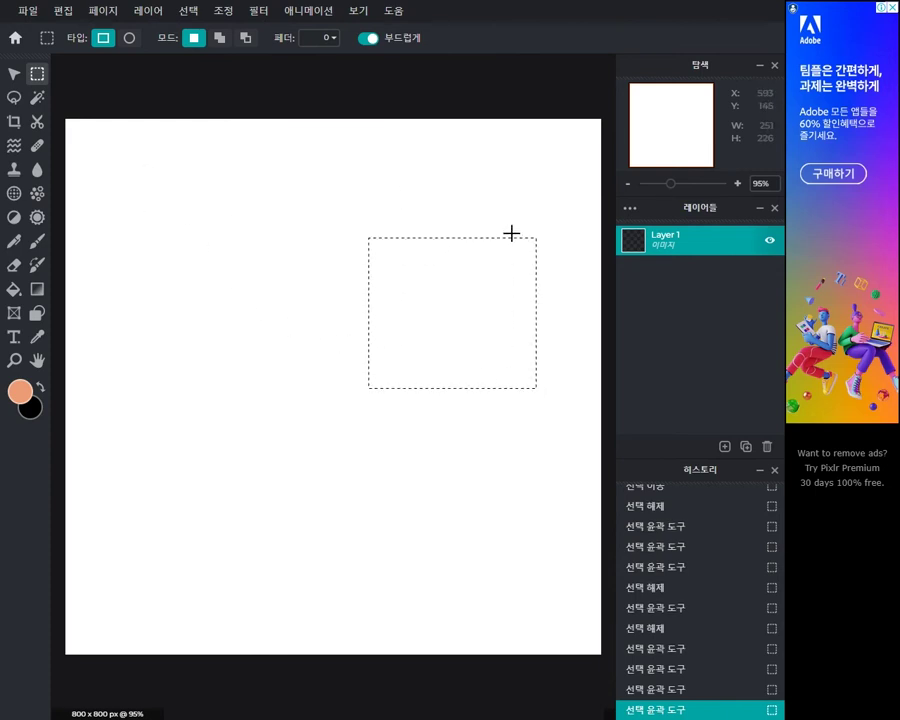
Step: Draw a rectangular selection about 242 x 249 px at the canvas's upper left, and add a lower-right rectangle plus one bridging both
left_click_drag(137, 173, 298, 339)
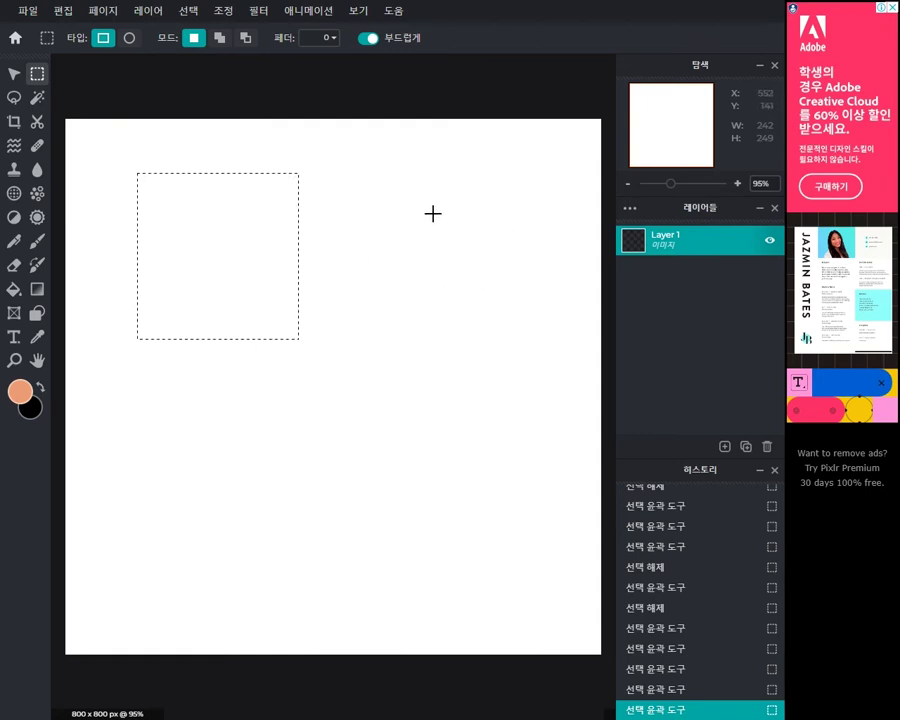
left_click(220, 38)
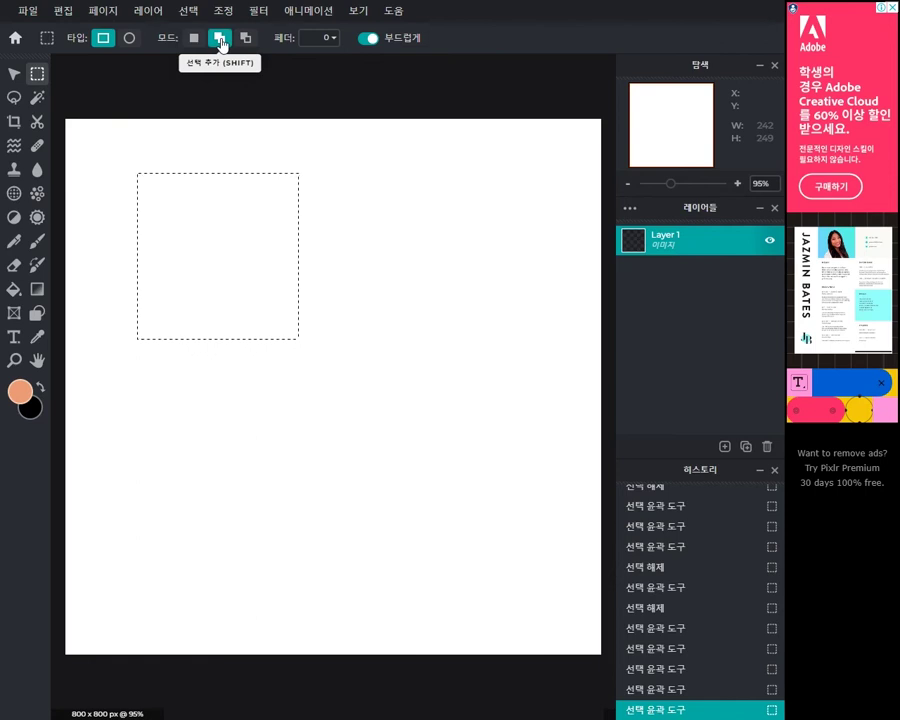
left_click_drag(366, 282, 537, 442)
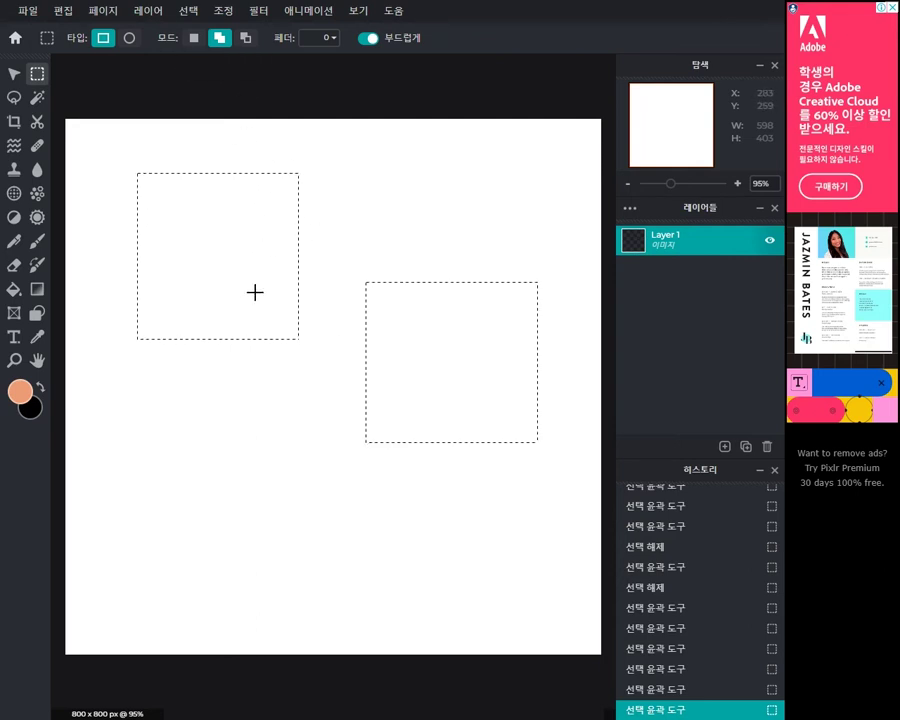
left_click_drag(255, 292, 402, 404)
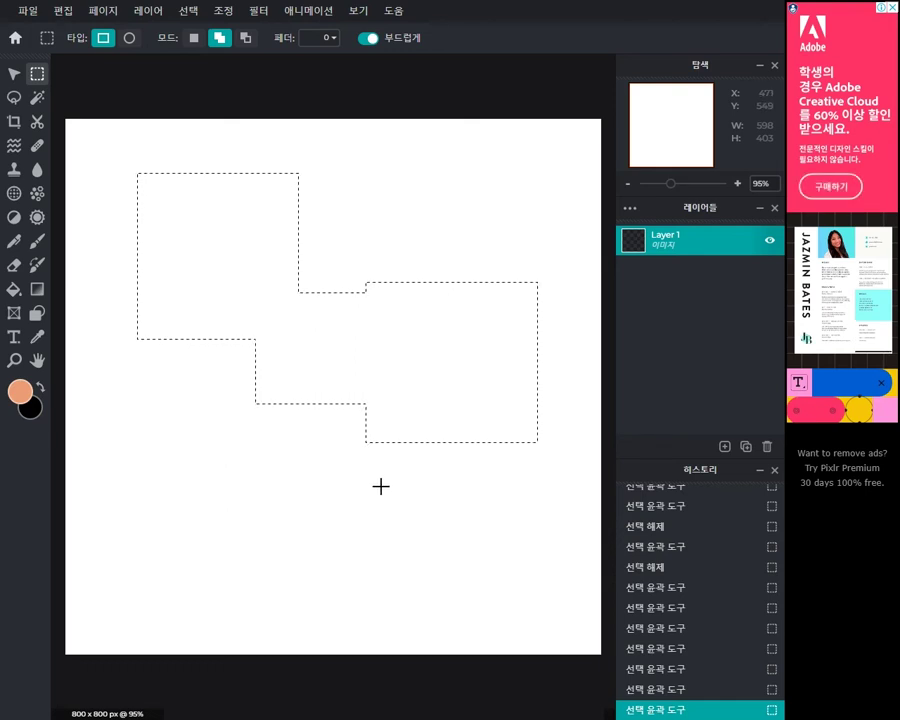
Step: Subtract the block right of the bridging rectangle from the combined selection
left_click(246, 44)
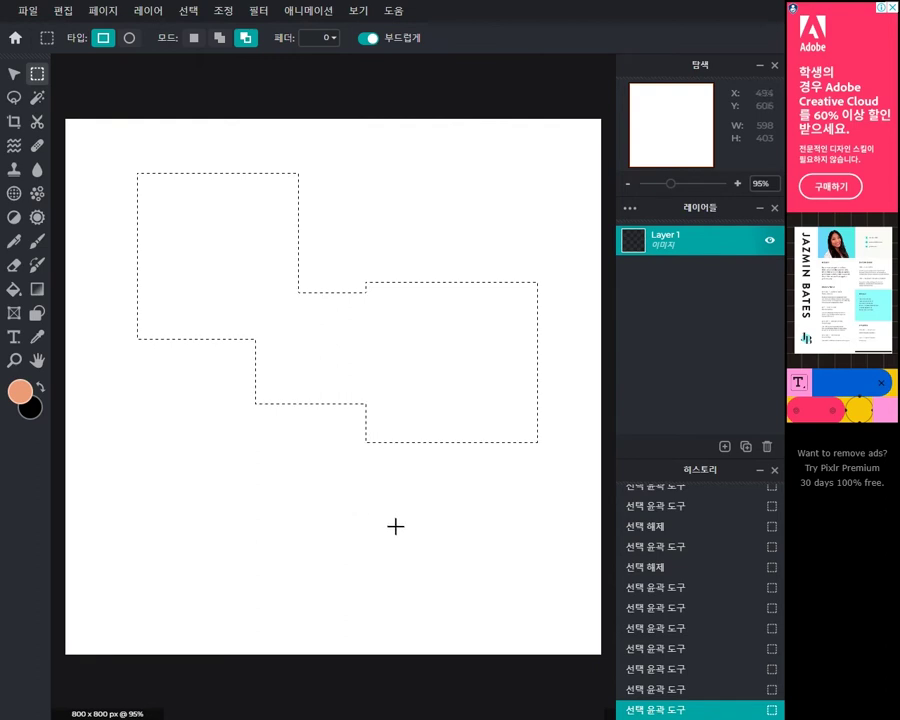
left_click_drag(363, 541, 567, 229)
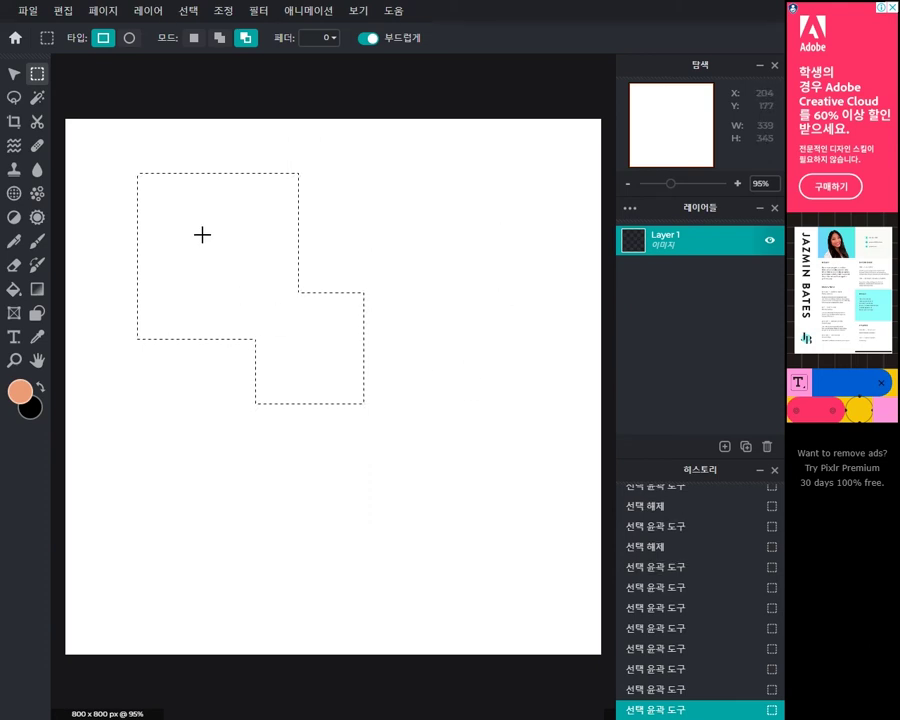
Step: Subtract a small rectangle from inside the combined selection, and replace the selection with a freehand lasso outline about 405 x 468 px before deselecting
left_click_drag(182, 210, 262, 293)
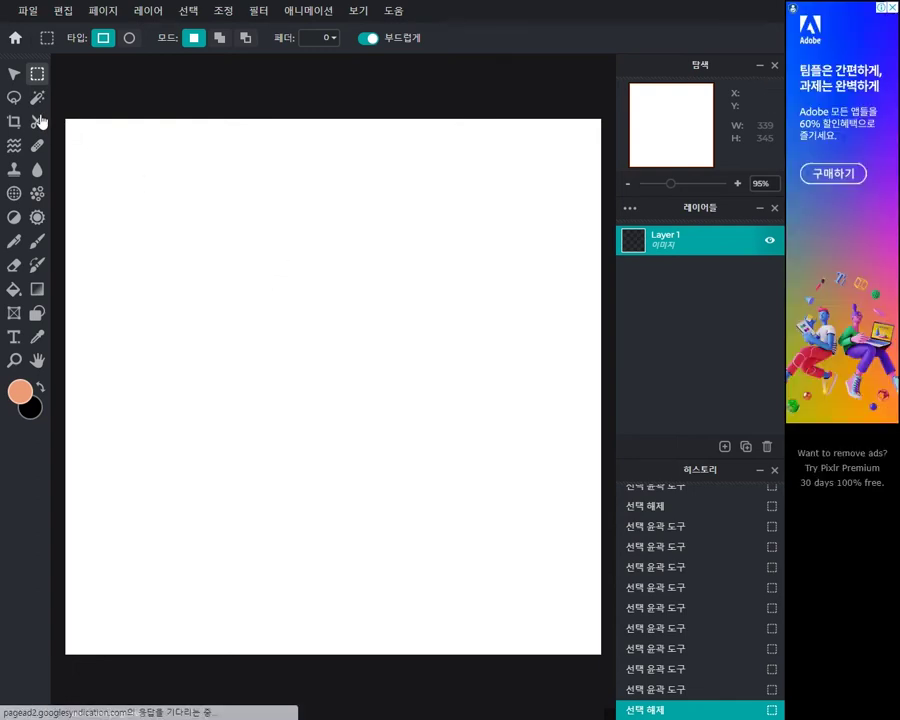
left_click(15, 99)
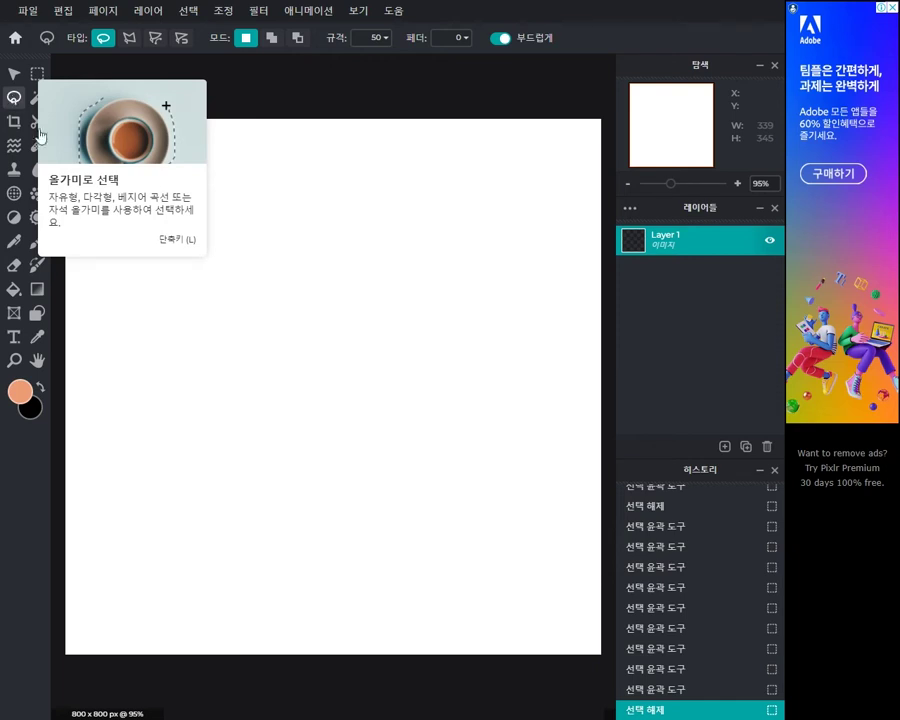
mouse_move(264, 236)
left_mouse_down()
mouse_move(236, 249)
mouse_move(239, 302)
mouse_move(196, 339)
mouse_move(217, 410)
mouse_move(209, 501)
mouse_move(349, 515)
mouse_move(387, 443)
mouse_move(462, 417)
mouse_move(438, 329)
mouse_move(463, 279)
mouse_move(413, 211)
mouse_move(359, 221)
mouse_move(281, 212)
mouse_move(264, 237)
left_mouse_up()
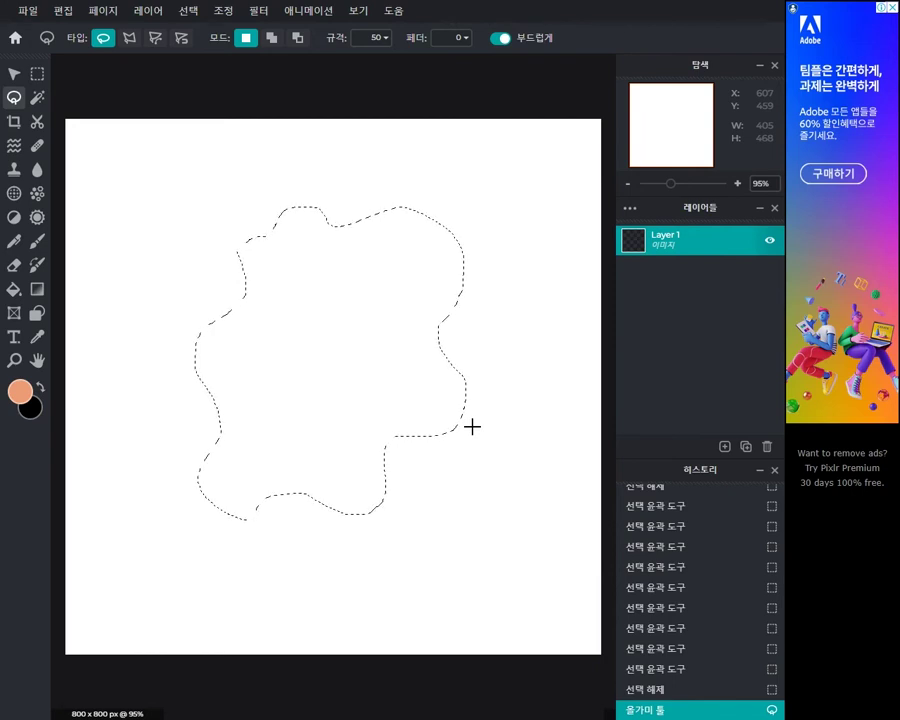
key("ctrl+d")
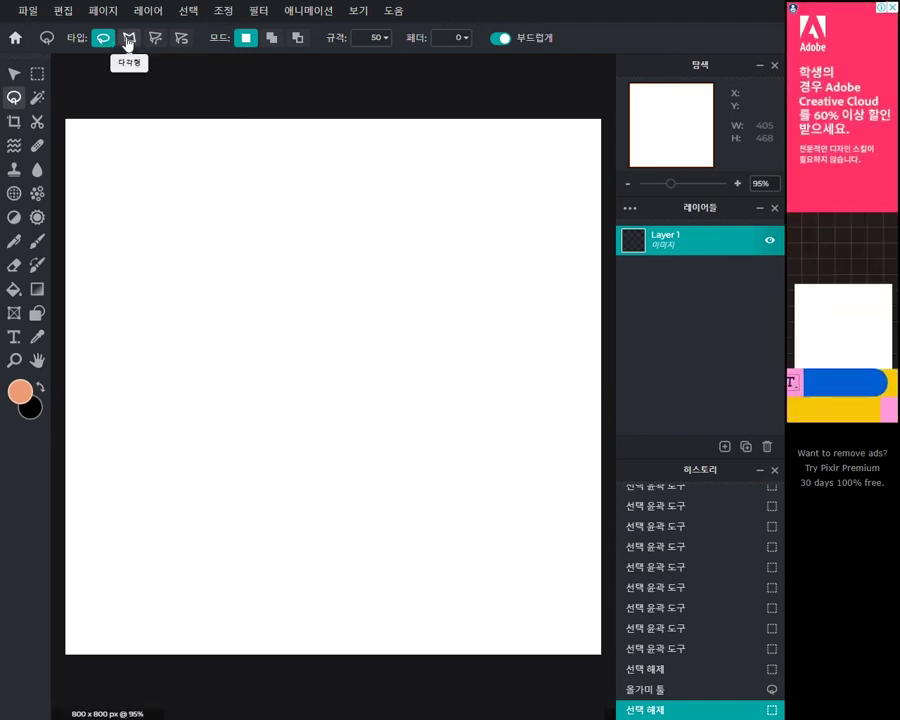
Step: Outline a tilted C-shaped selection about 502 x 486 px with the polygonal lasso, and deselect it
left_click(127, 39)
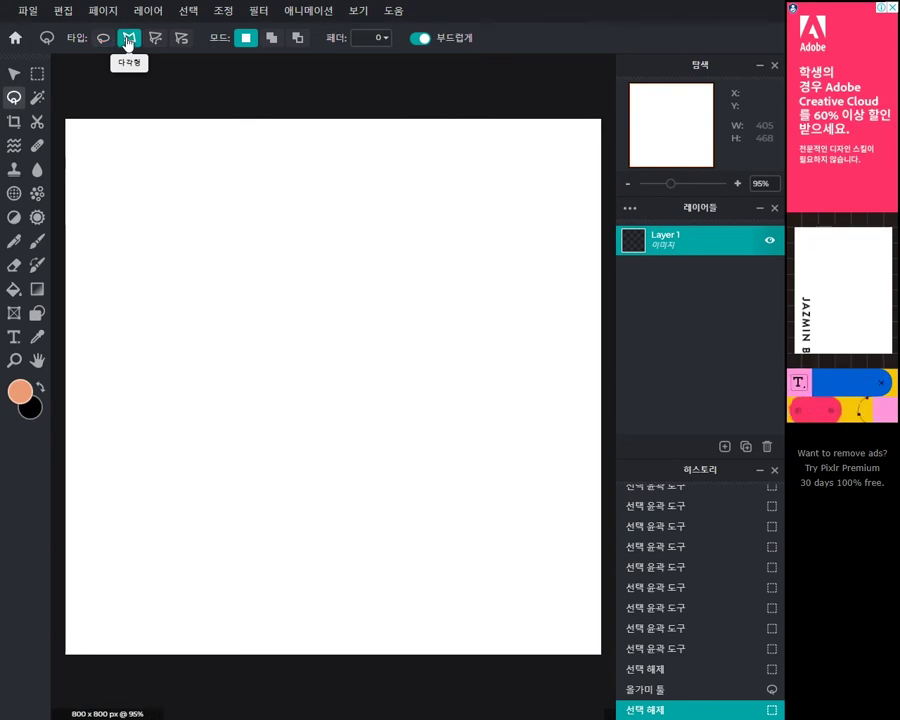
left_click(331, 220)
left_click(170, 266)
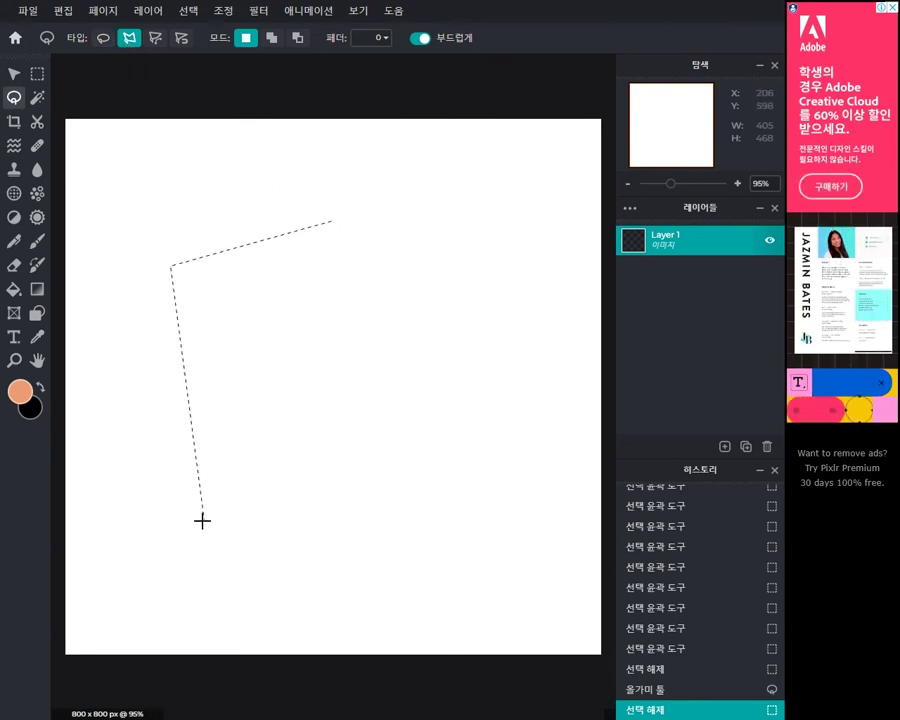
left_click(472, 383)
left_click(308, 443)
left_click(266, 324)
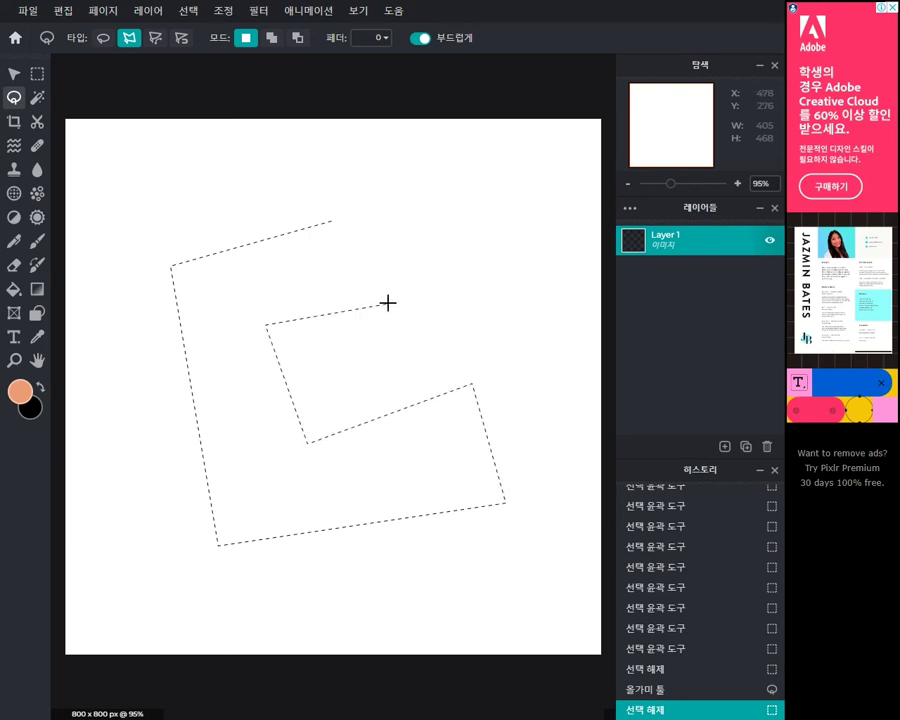
double_click(388, 302)
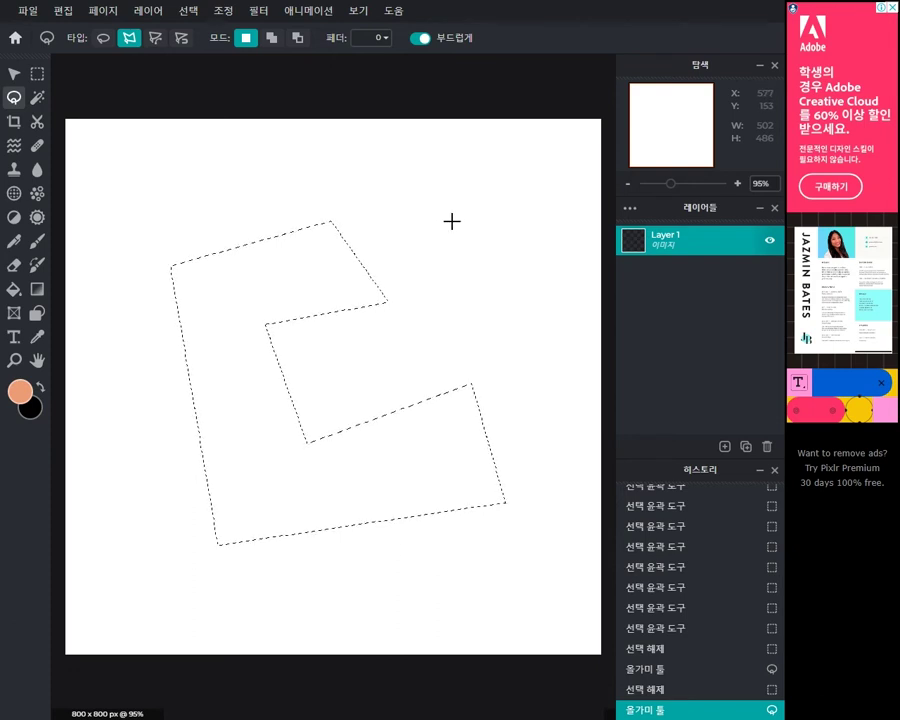
key("ctrl+d")
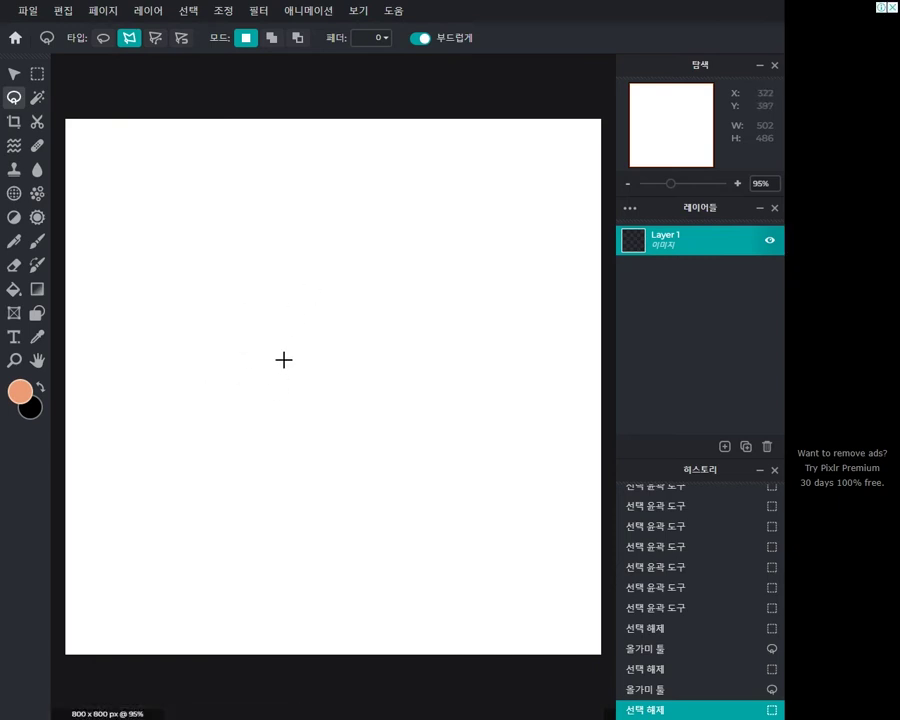
Step: Draw a rounded closed selection about 454 x 468 px with the Bezier lasso, and deselect it
left_click(155, 38)
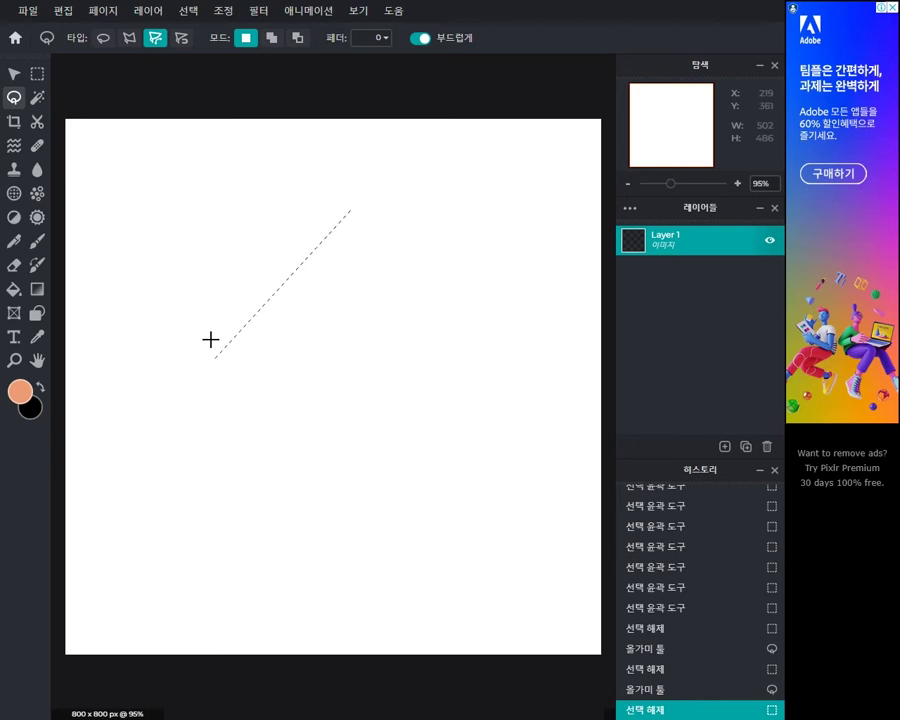
left_click_drag(206, 318, 215, 237)
mouse_move(258, 495)
left_mouse_down()
mouse_move(249, 479)
mouse_move(173, 434)
mouse_move(255, 474)
left_mouse_up()
left_click_drag(488, 447, 505, 365)
left_click_drag(350, 210, 541, 235)
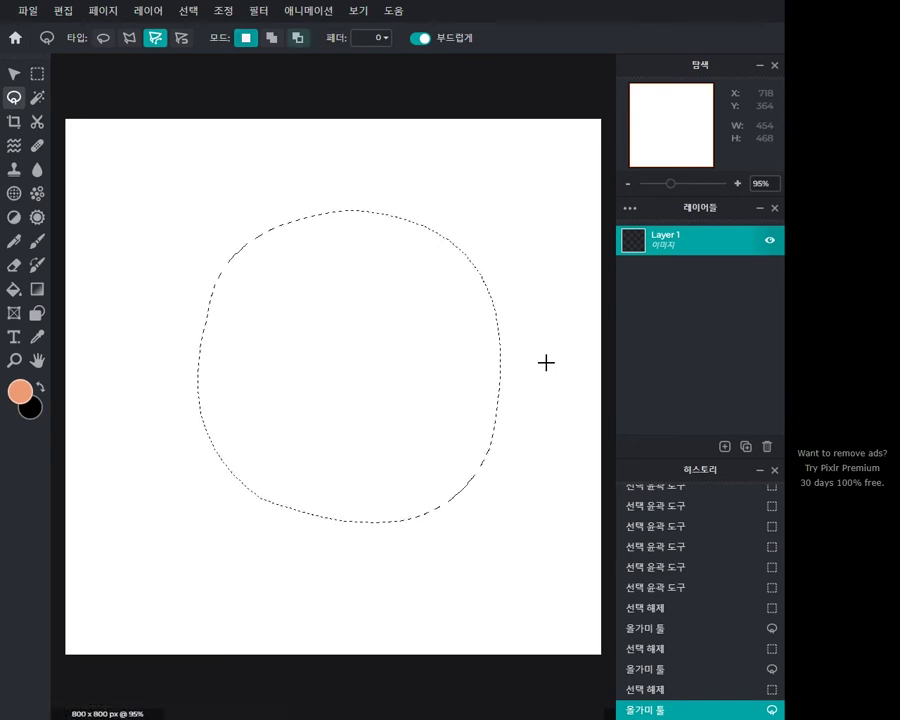
key("ctrl+d")
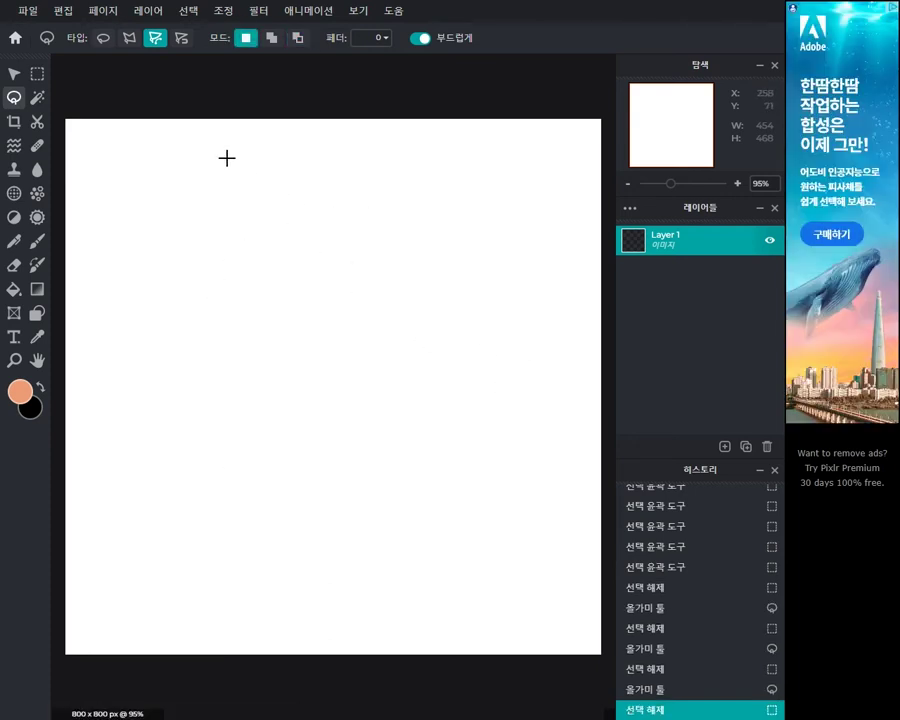
Step: Draw a near-circular marquee selection about 222 x 217 px in the upper middle of the canvas
left_click(181, 39)
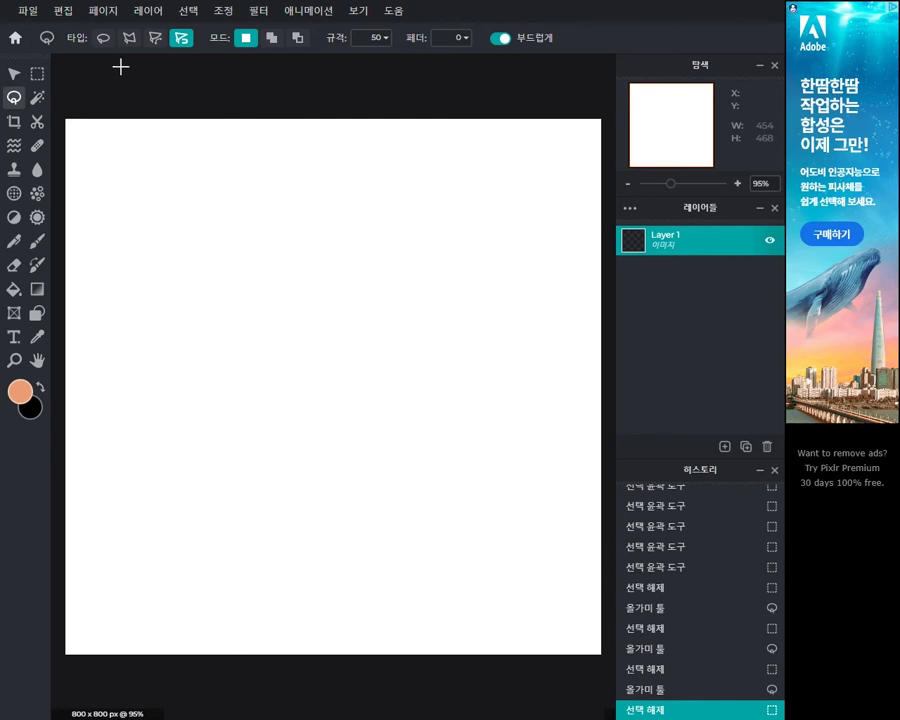
left_click(37, 75)
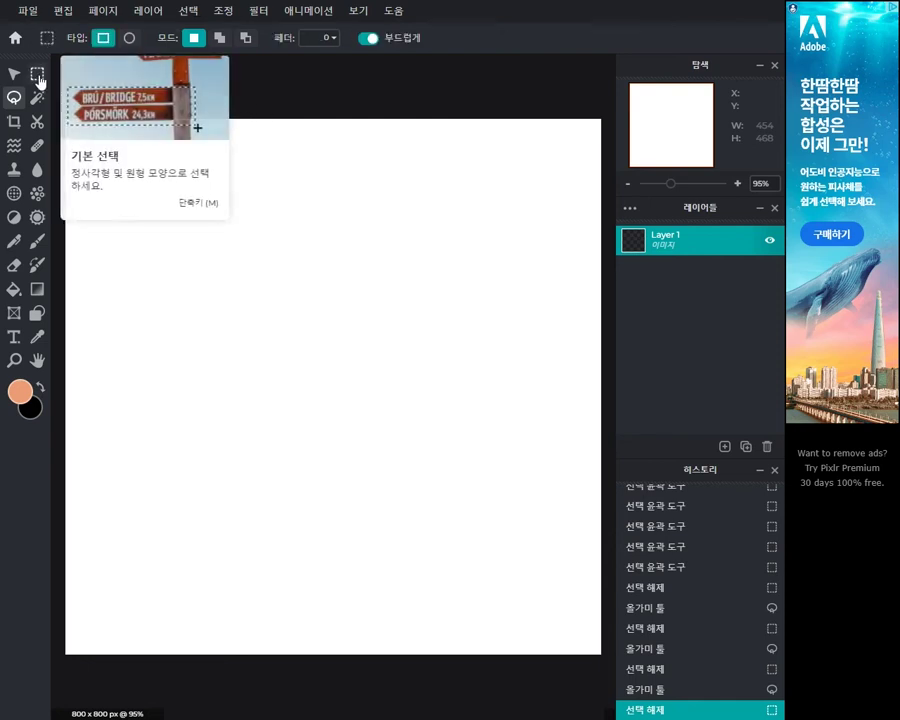
right_click(40, 80)
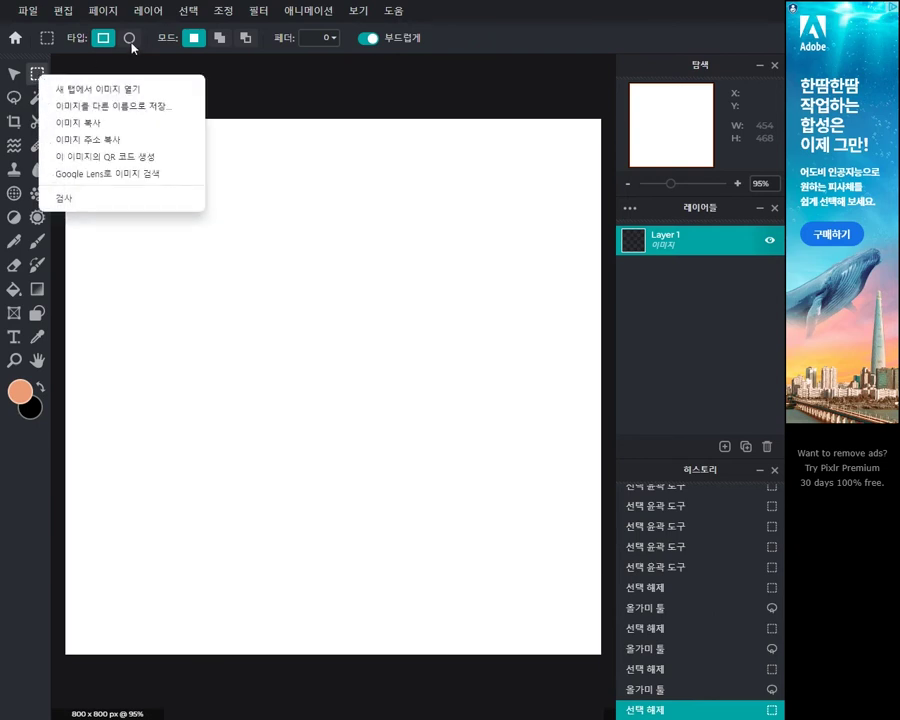
left_click(131, 42)
left_click(130, 39)
left_click_drag(237, 209, 383, 354)
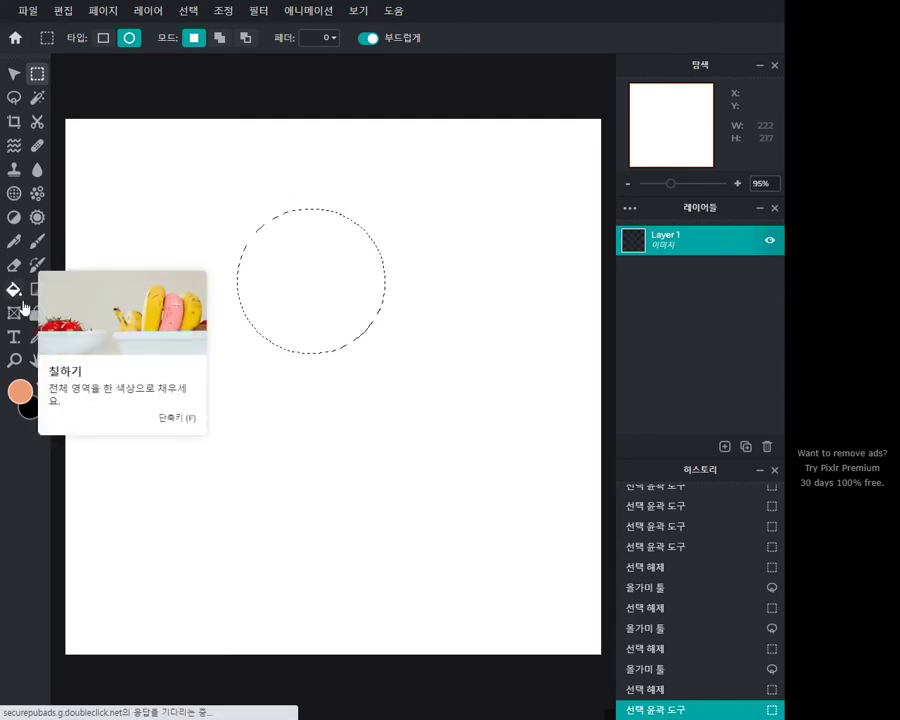
Step: Set the foreground colour to a vivid orange, fill the circular selection with it, and deselect
left_click(14, 292)
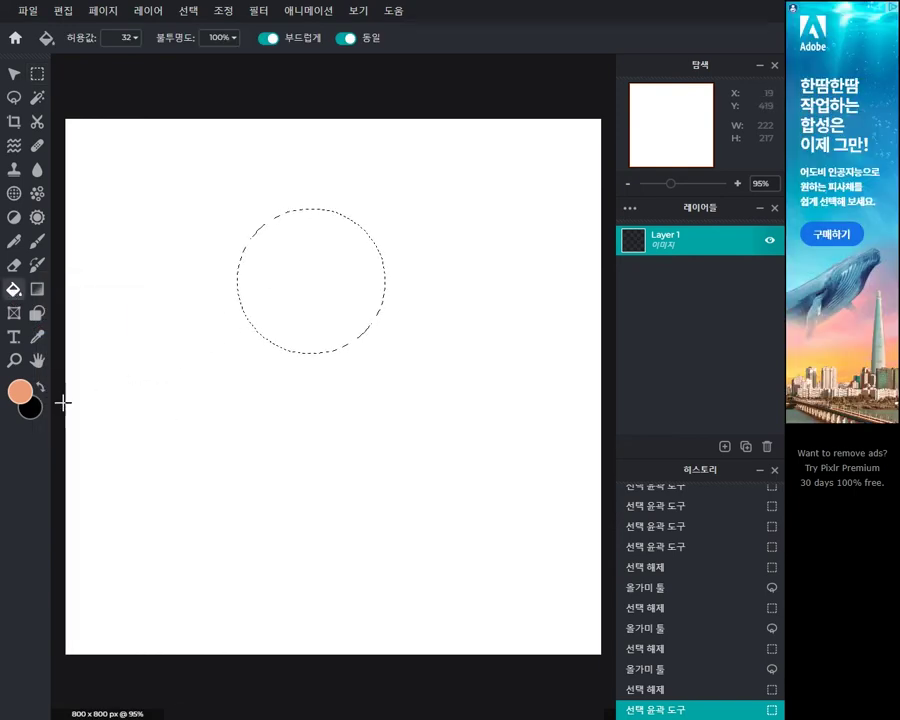
left_click(20, 392)
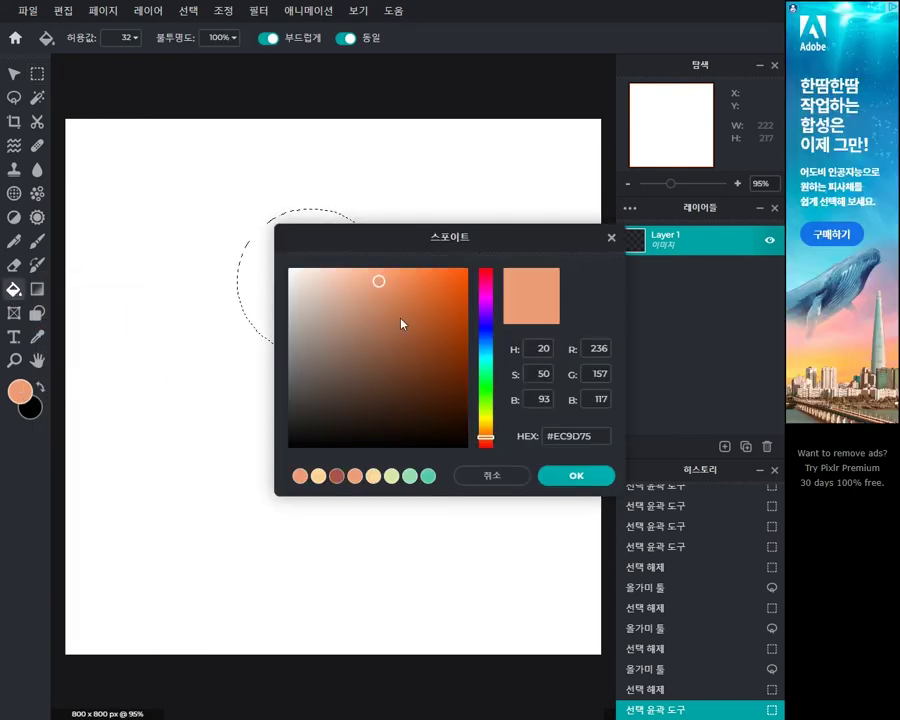
left_click(449, 281)
left_click(565, 473)
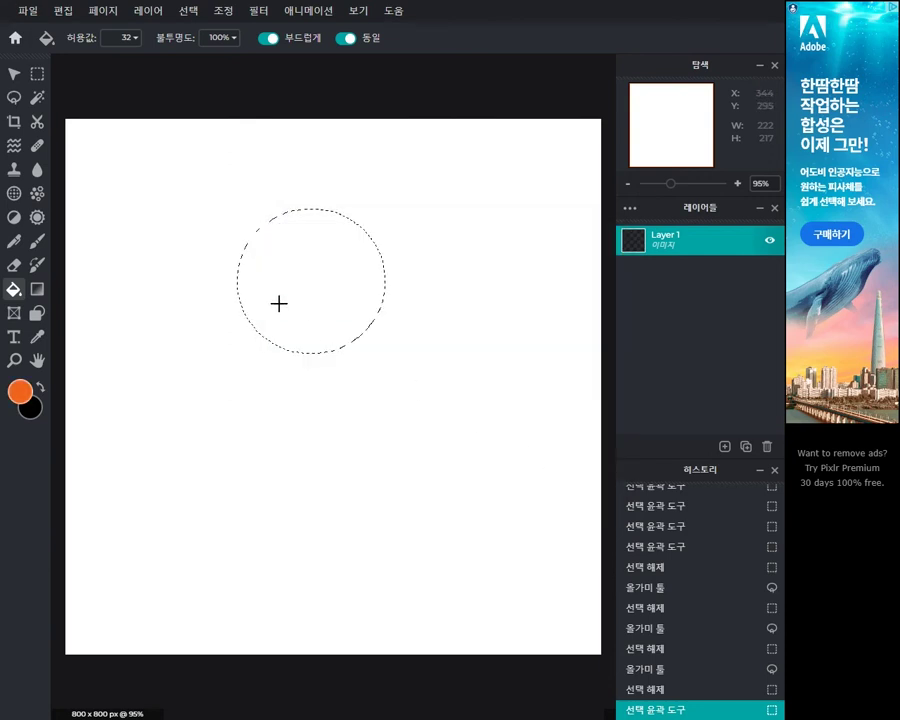
left_click(302, 259)
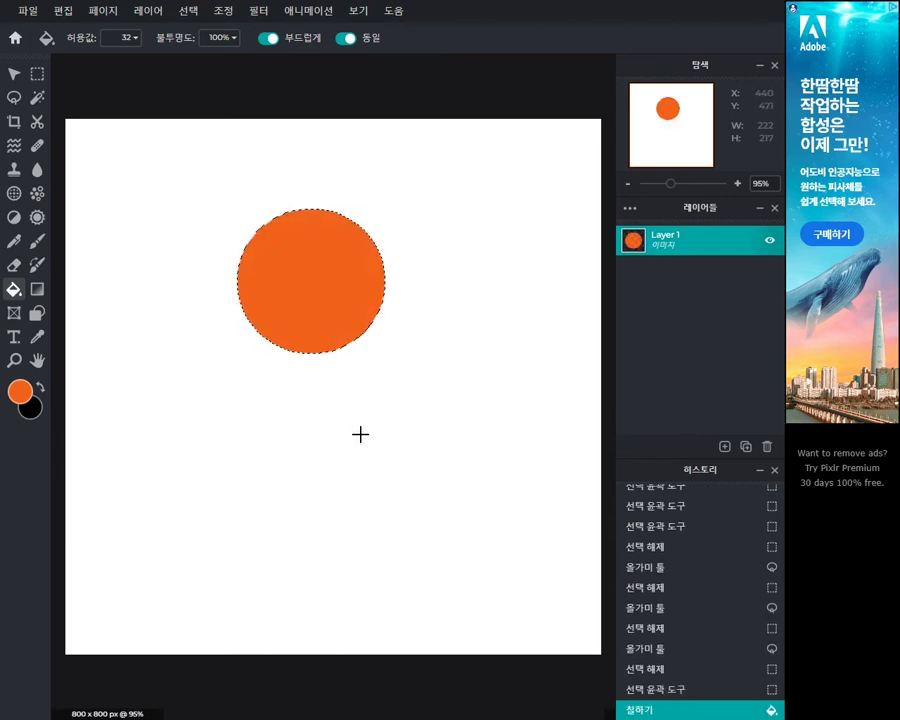
key("ctrl+d")
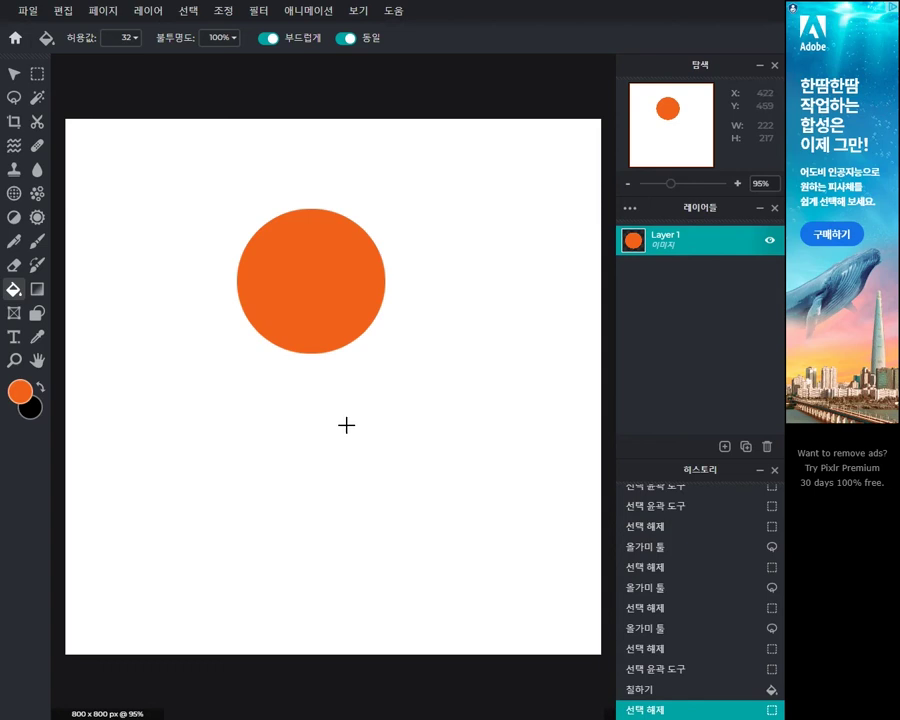
Step: Trace the orange circle's edge with the magnetic lasso to select it, and deselect
left_click(14, 98)
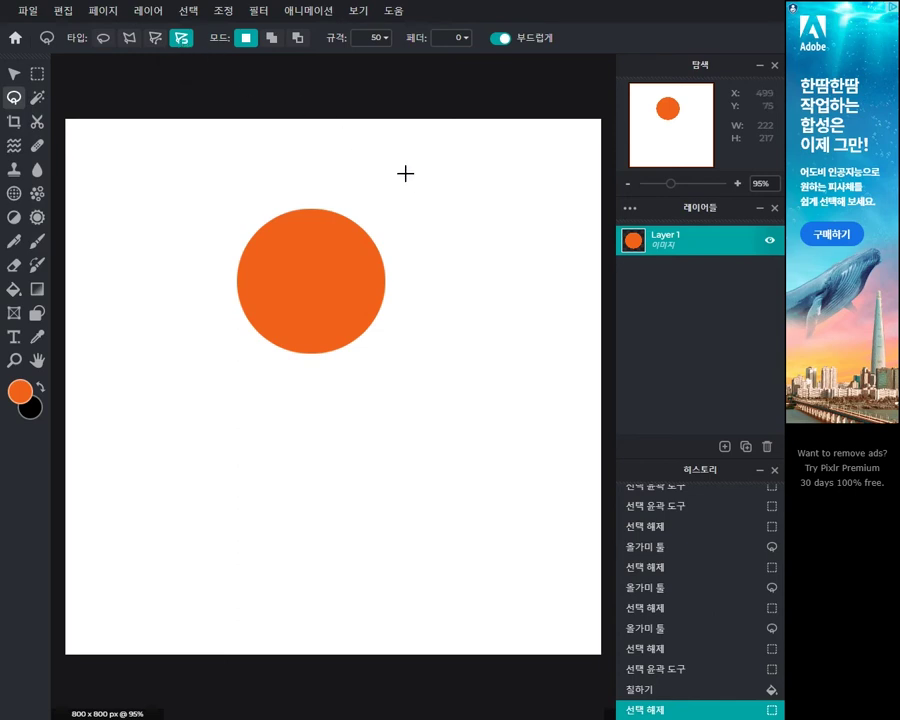
left_click(283, 212)
left_click(283, 211)
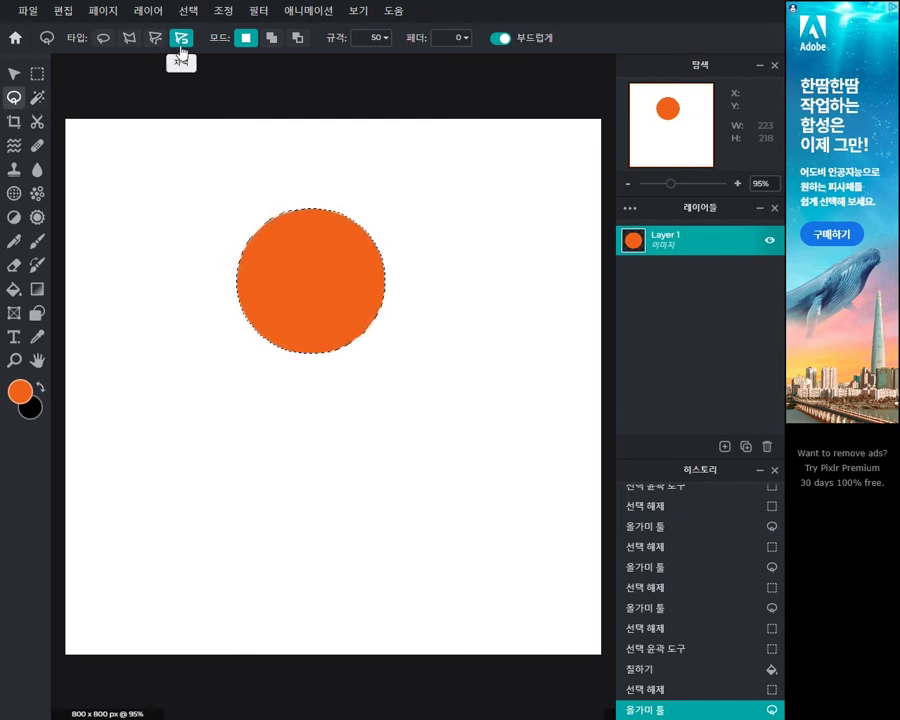
left_click(197, 143)
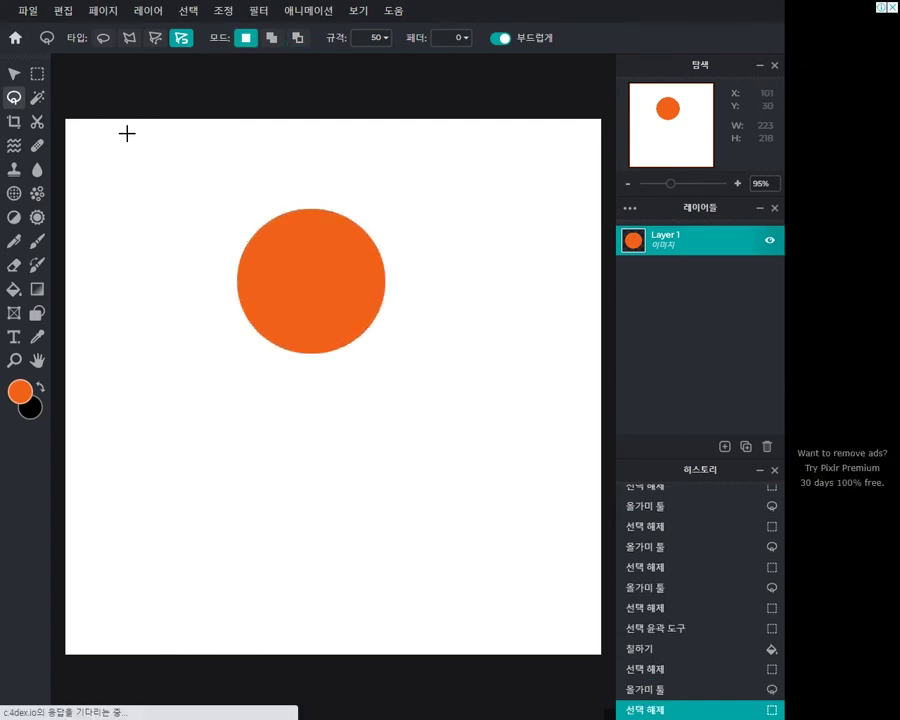
Step: Select the orange circle and then the white background with the magic wand, deselecting after each
left_click(37, 100)
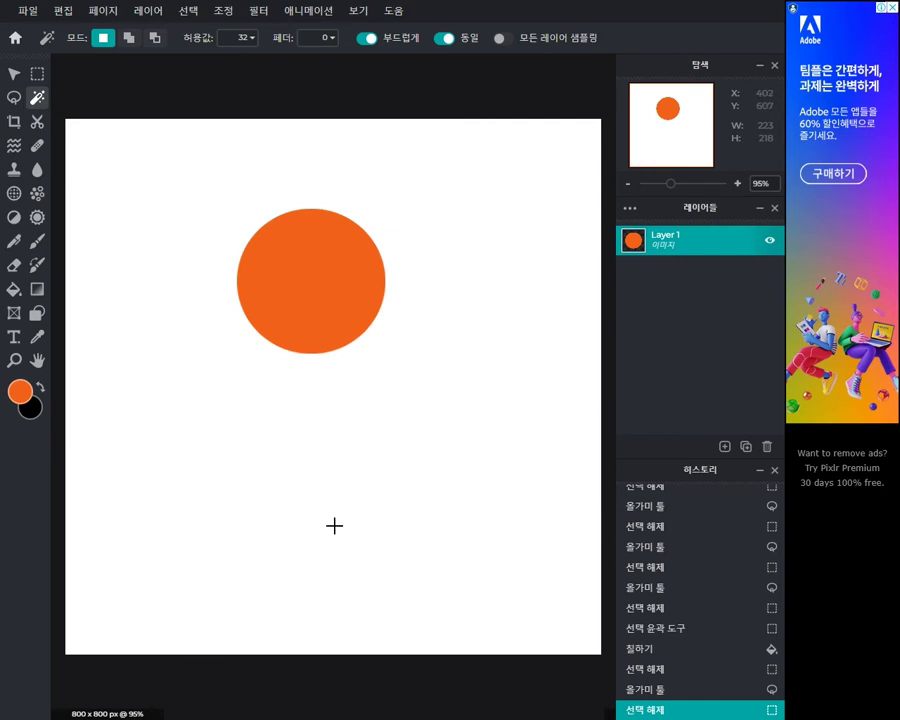
left_click(308, 279)
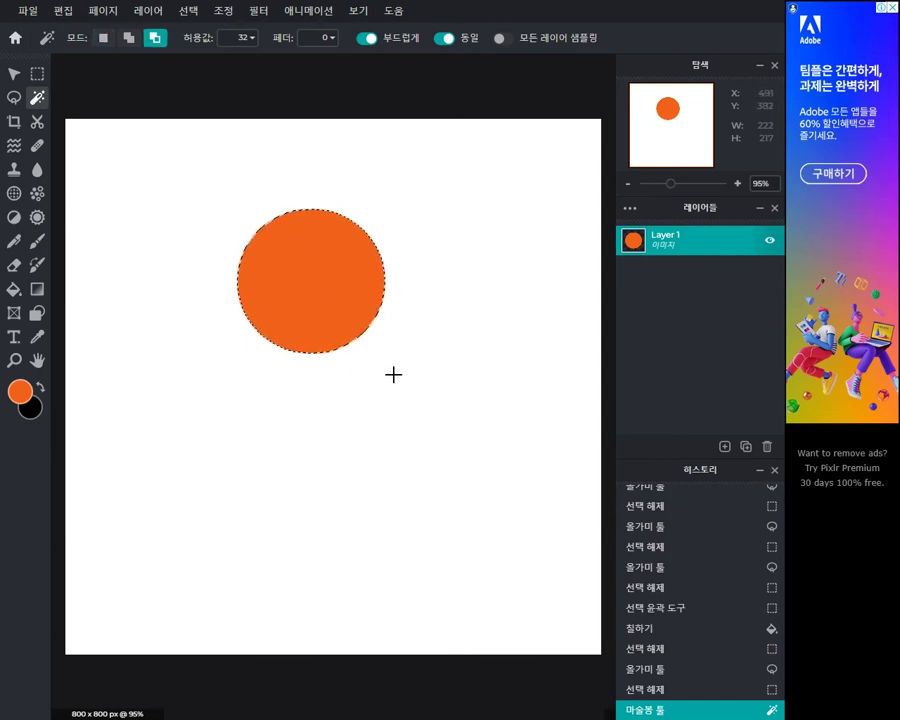
key("ctrl+d")
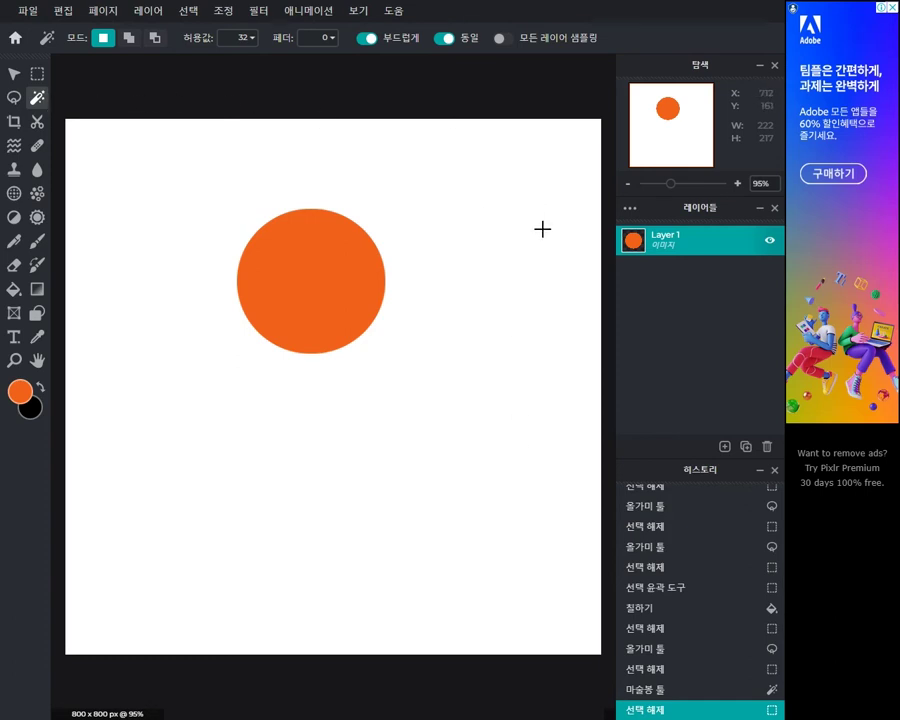
left_click(505, 234)
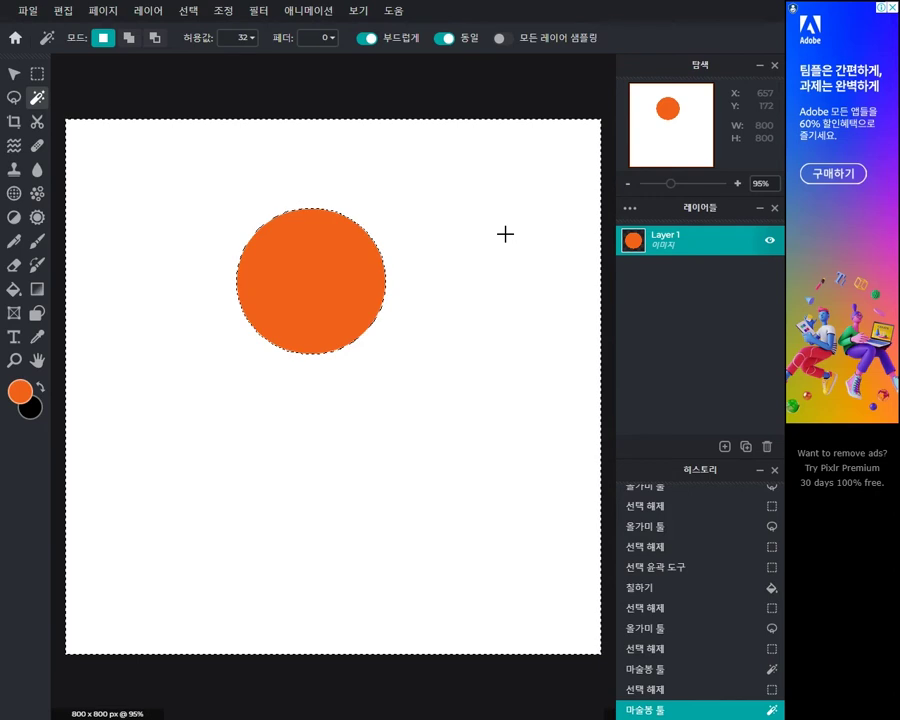
key("ctrl+d")
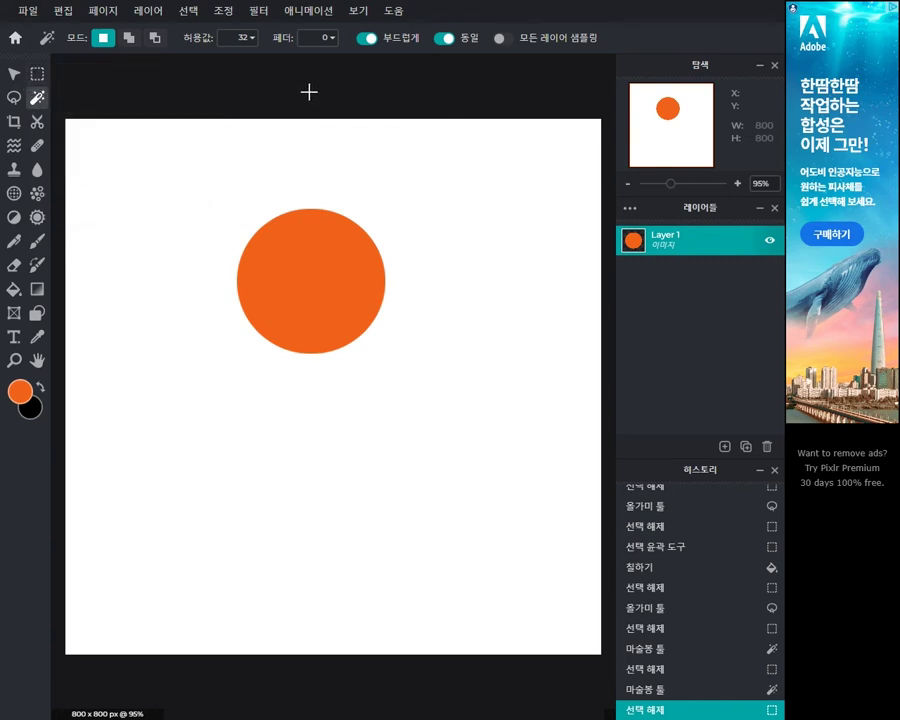
Step: Close the practice canvas and open the 액자 image from the 픽슬러01 folder
left_click(34, 15)
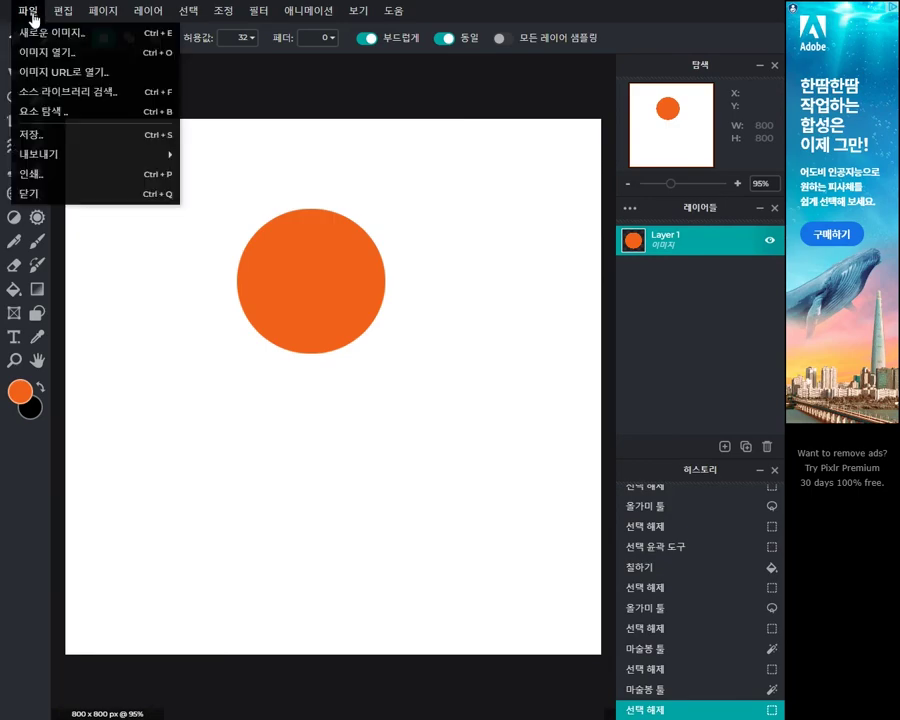
left_click(66, 193)
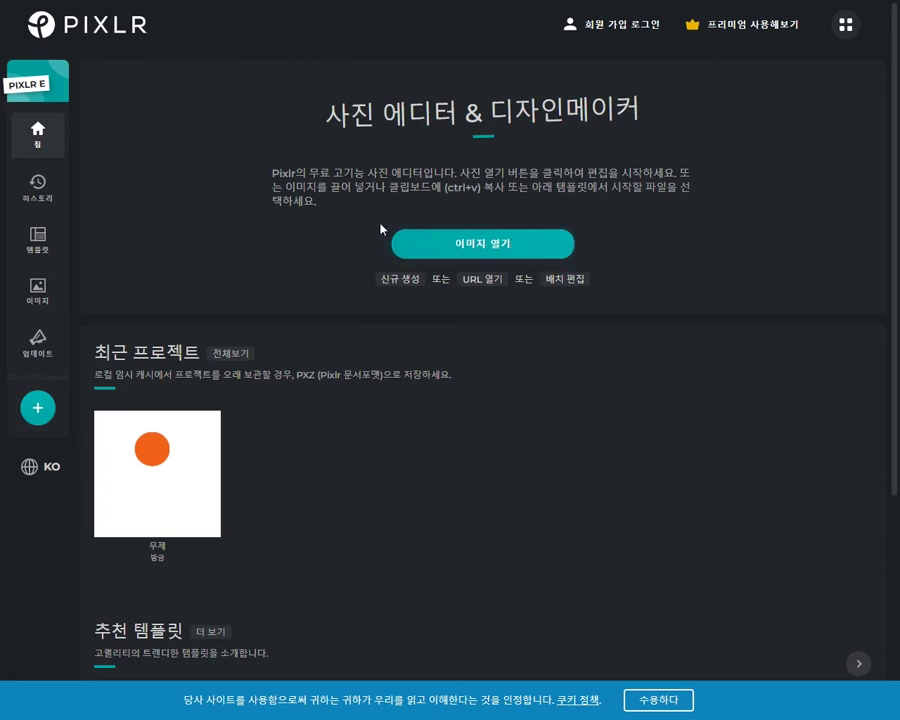
left_click(461, 245)
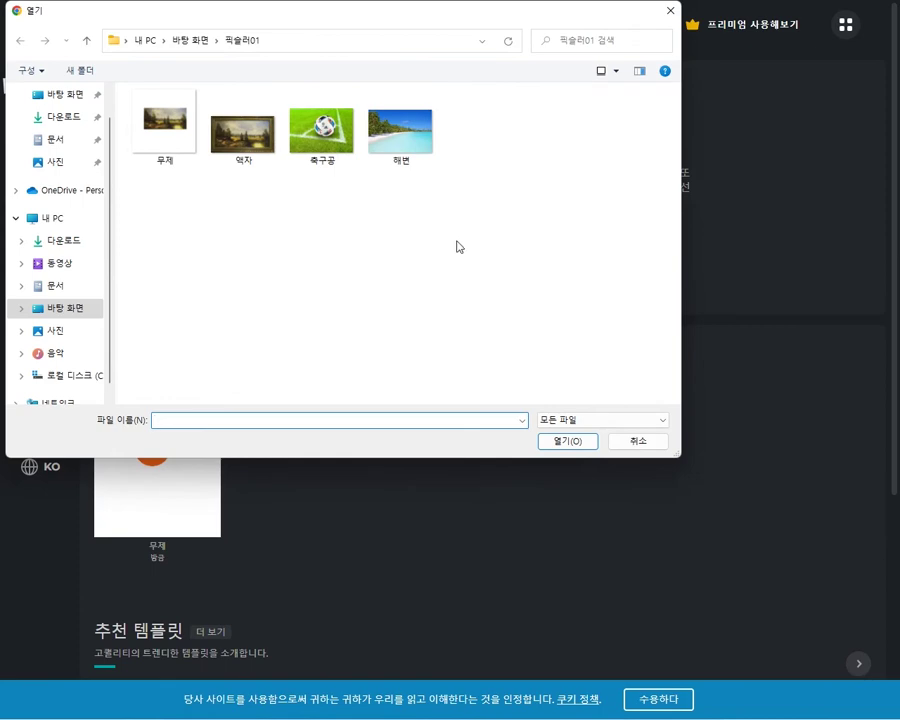
left_click(257, 147)
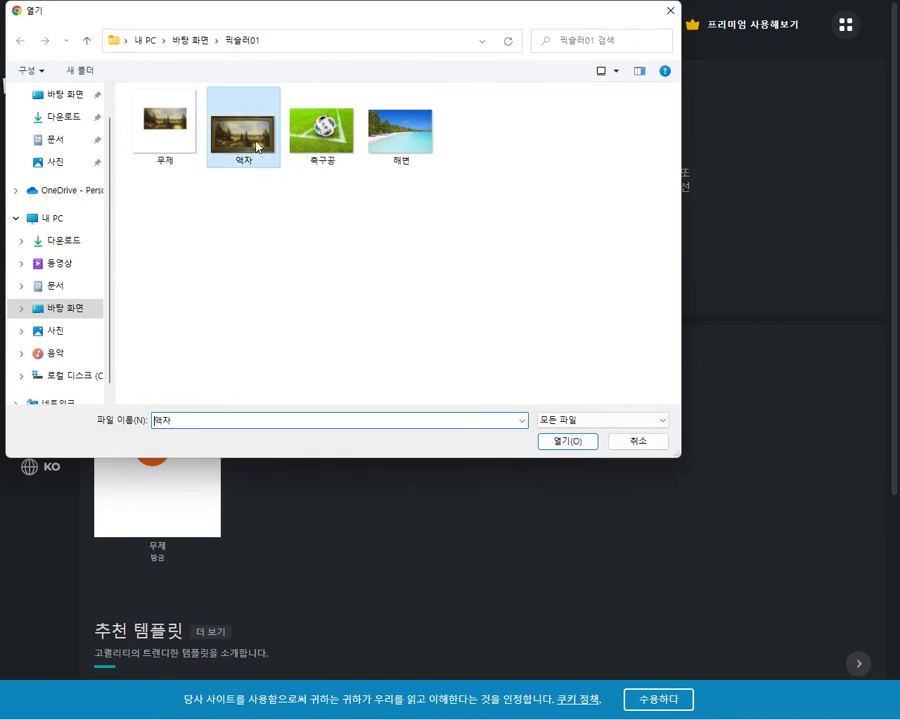
left_click(568, 442)
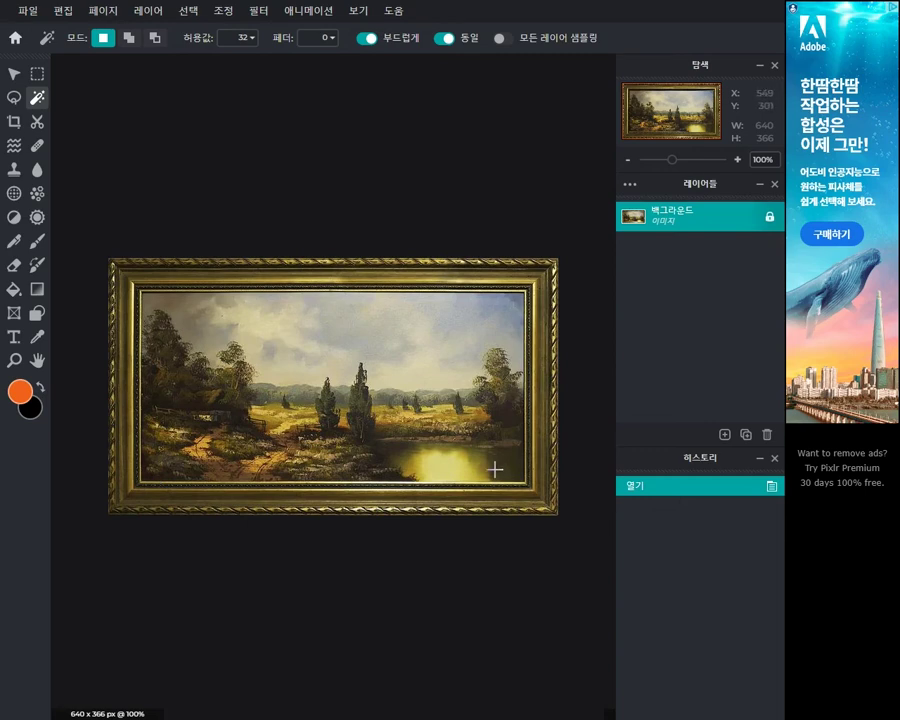
Step: Select the painting inside the gold frame with a rectangular marquee and delete the selected area
left_click(37, 77)
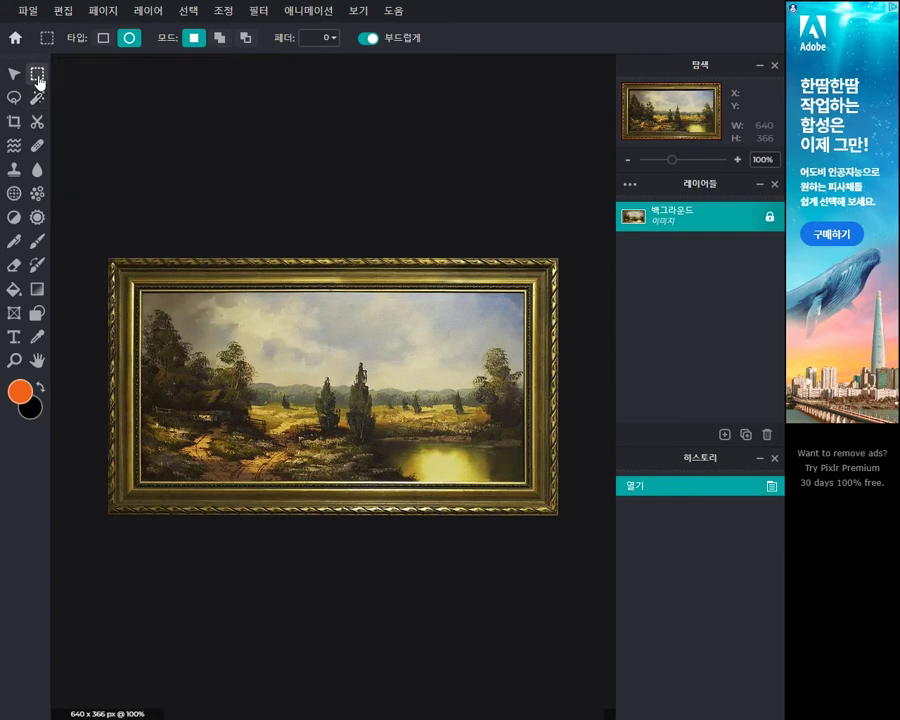
left_click(104, 38)
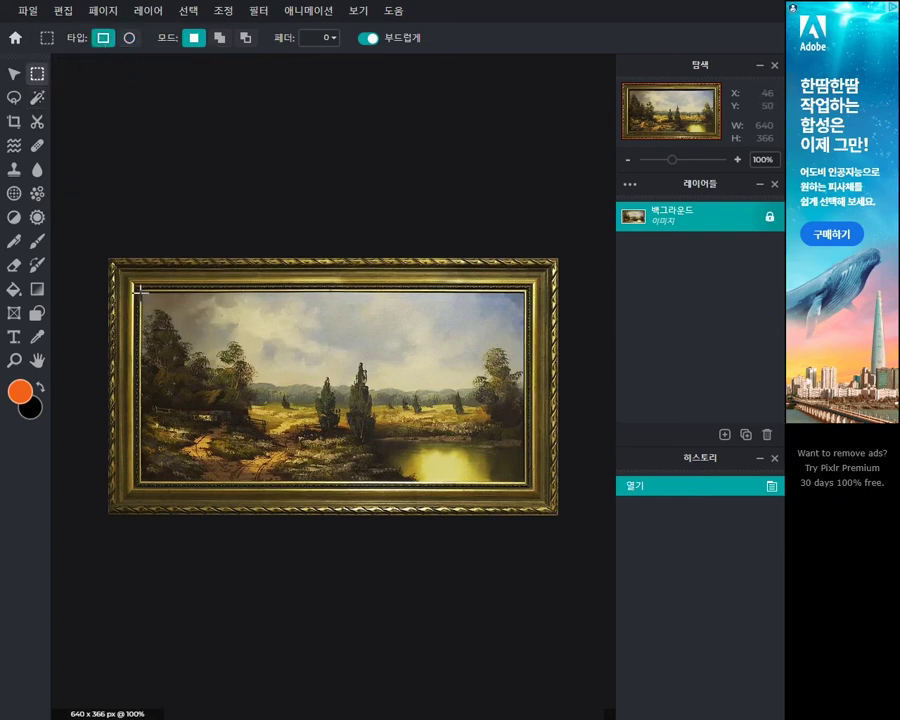
left_click_drag(142, 291, 525, 484)
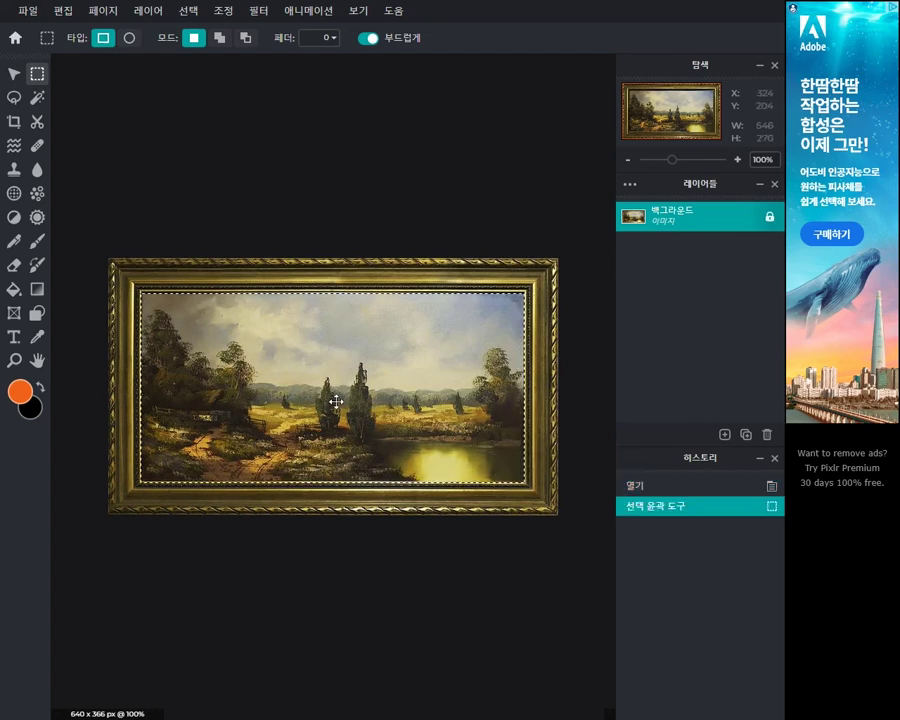
key("Delete")
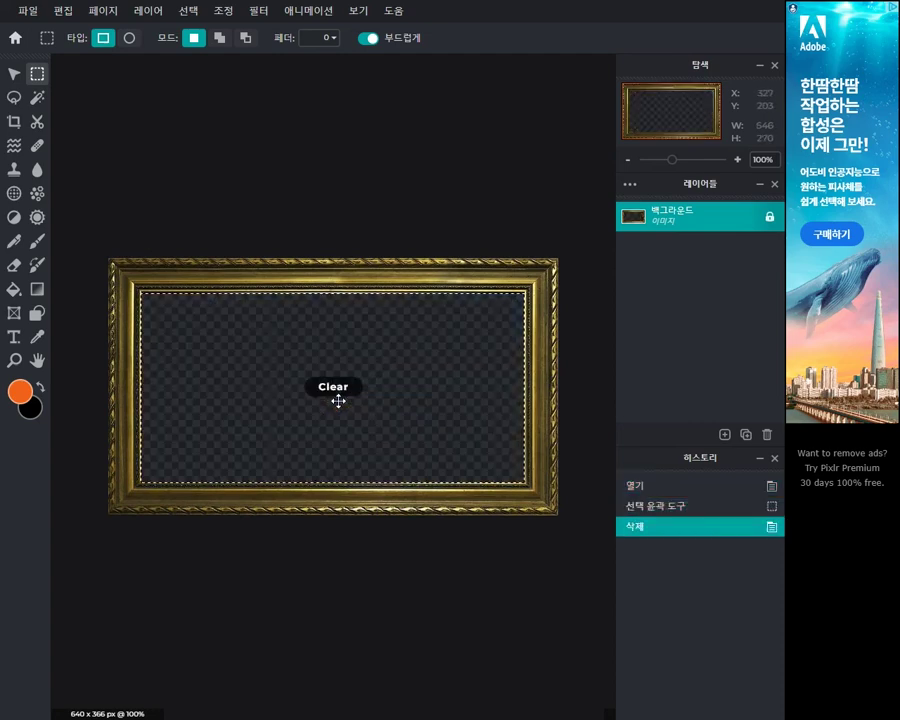
Step: Open the 축구공 image from the 픽슬러01 folder
left_click(27, 17)
left_click(44, 53)
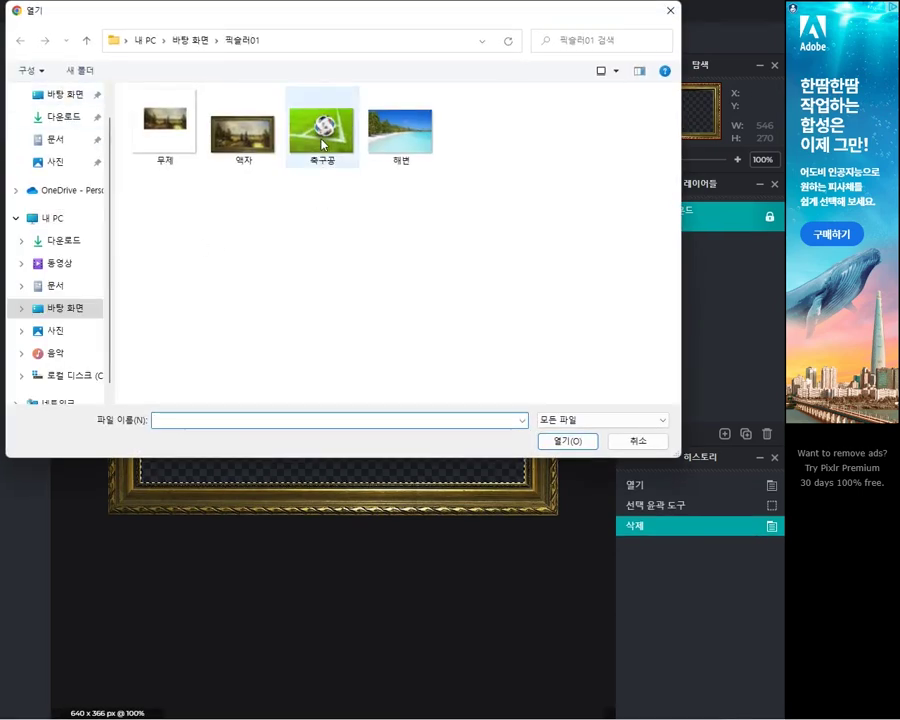
left_click(321, 125)
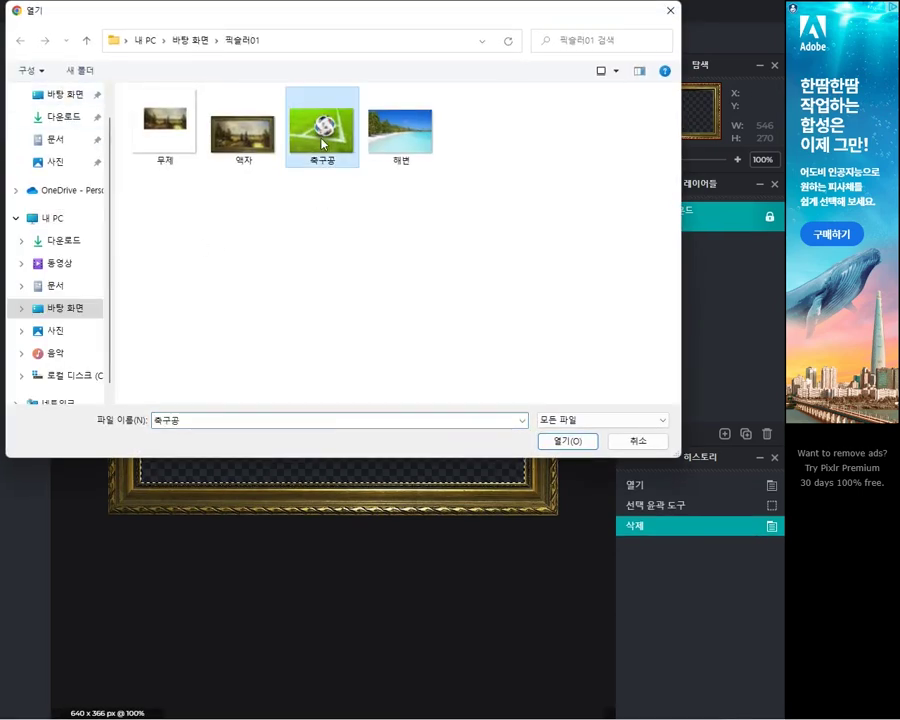
left_click(576, 444)
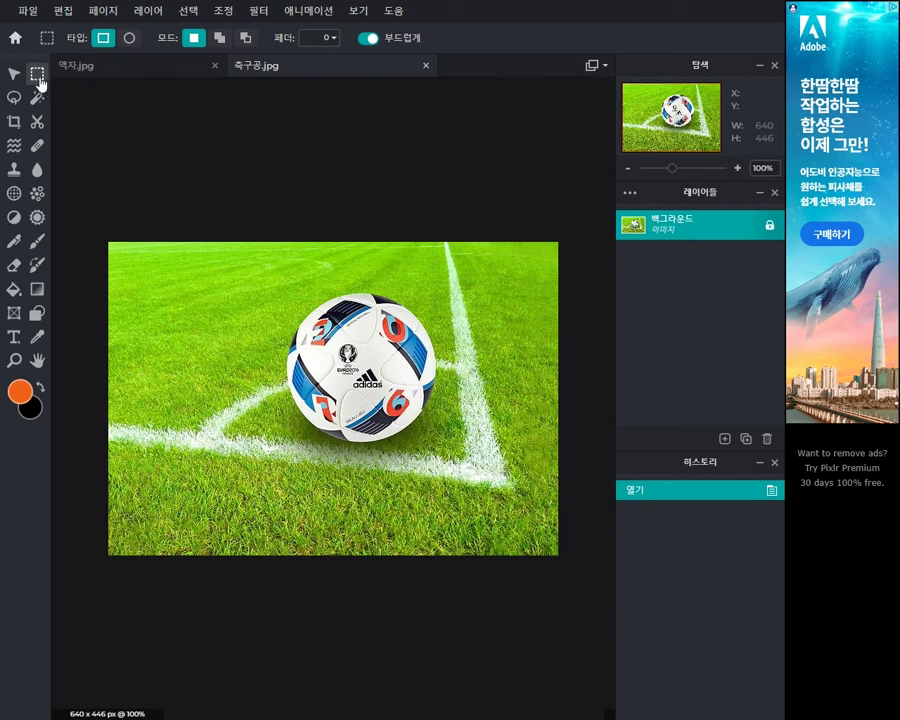
Step: Draw an elliptical marquee around the soccer ball, adjust its position to fit the ball, and delete the selected area
left_click(128, 40)
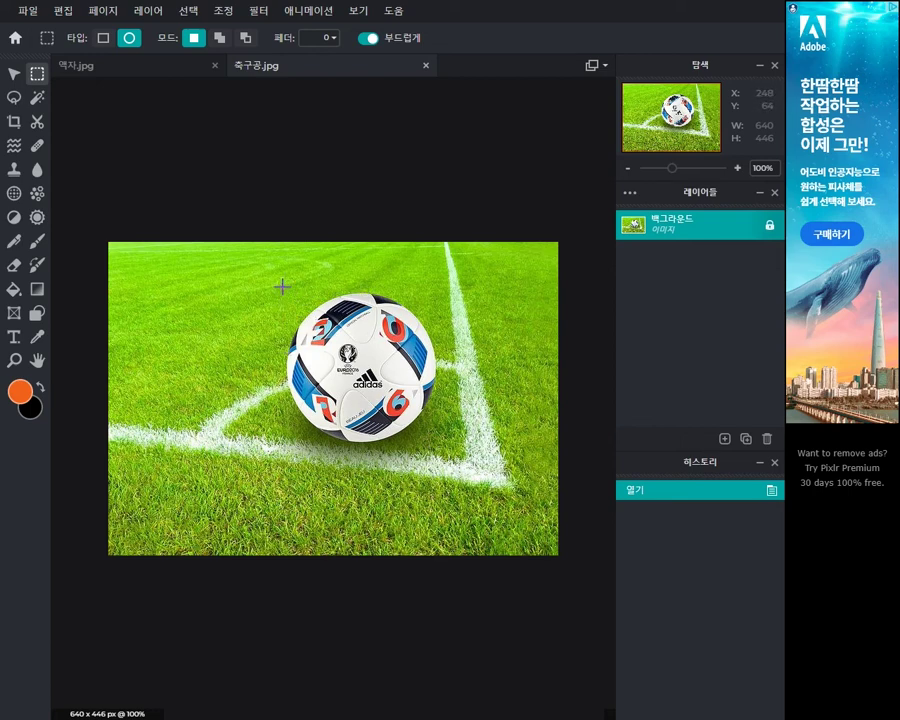
left_click_drag(282, 287, 437, 438)
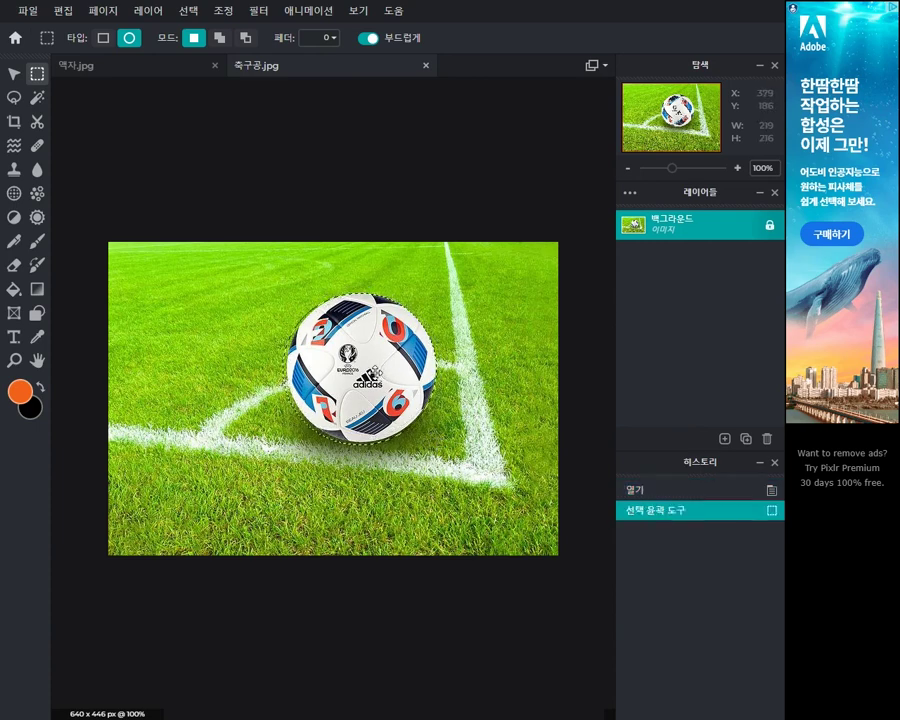
left_click_drag(376, 374, 377, 375)
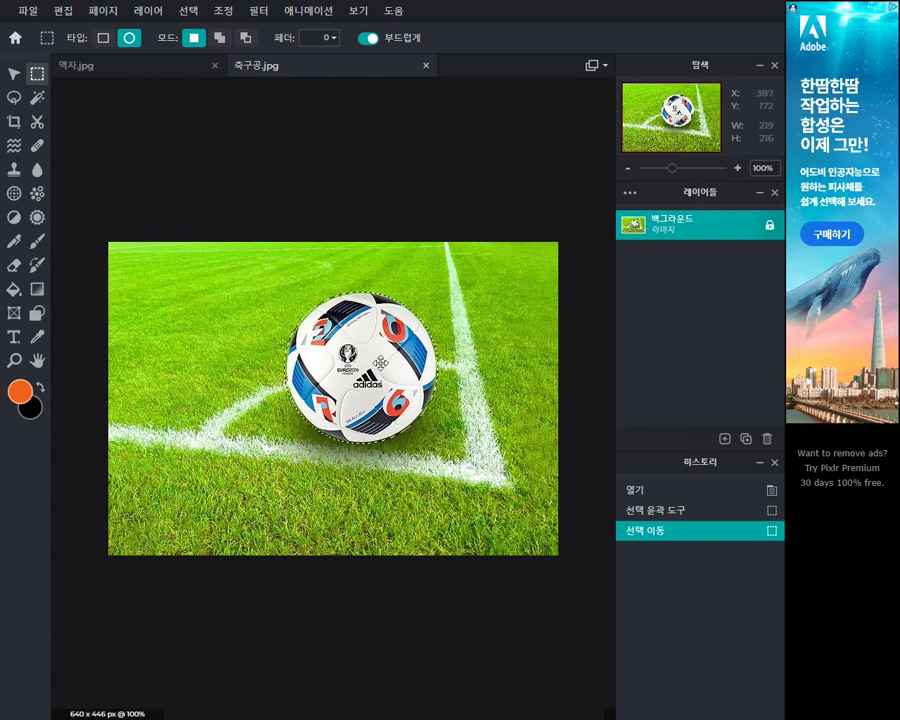
left_click_drag(358, 349, 381, 364)
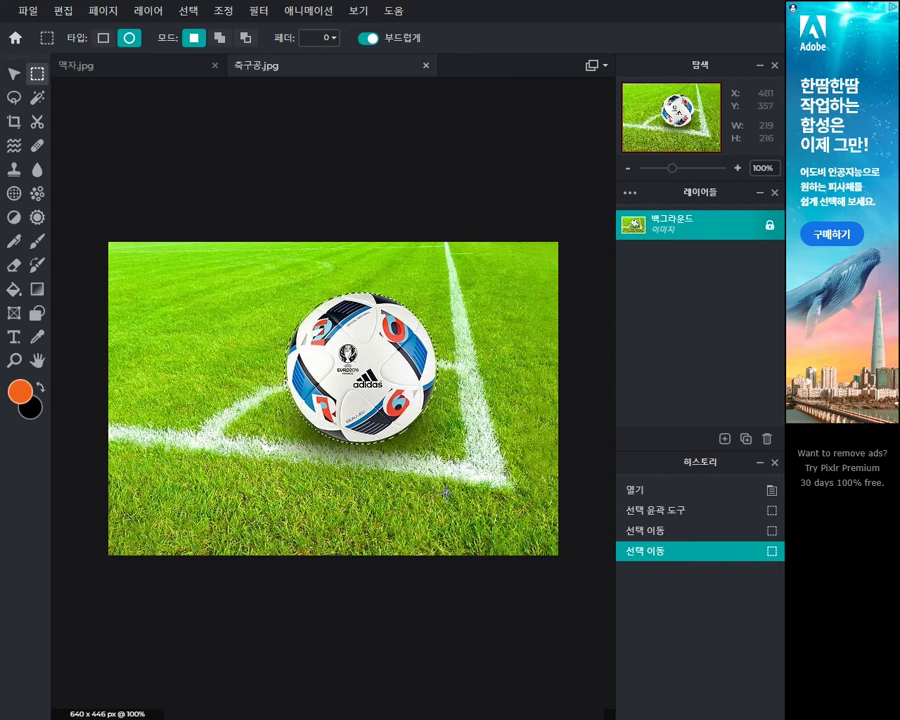
key("Delete")
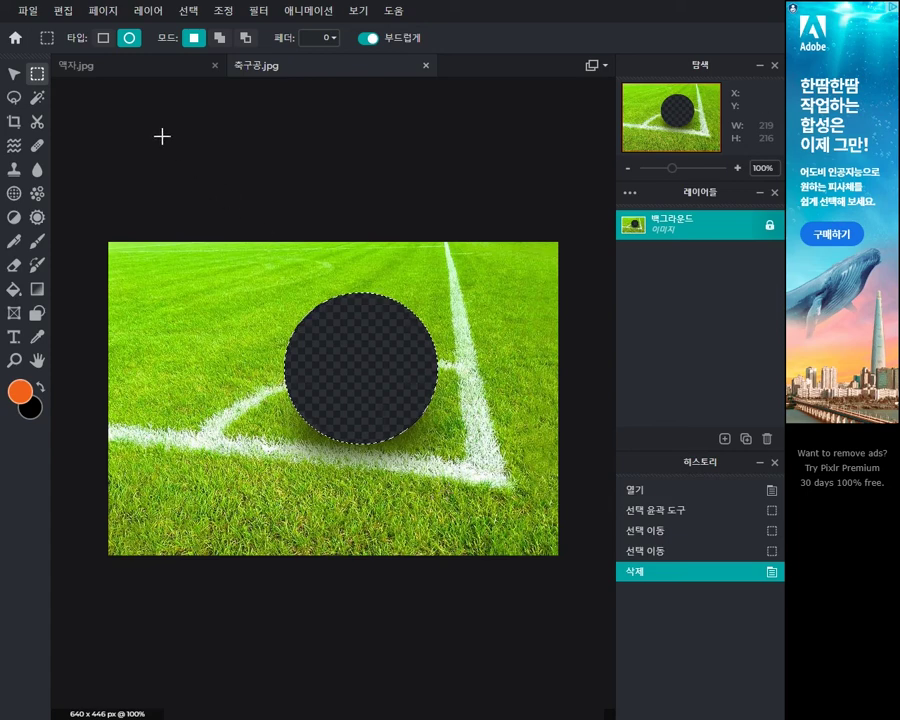
Step: Undo the deletions of the soccer ball and the framed painting, and clear the selection in 액자.jpg
left_click(103, 40)
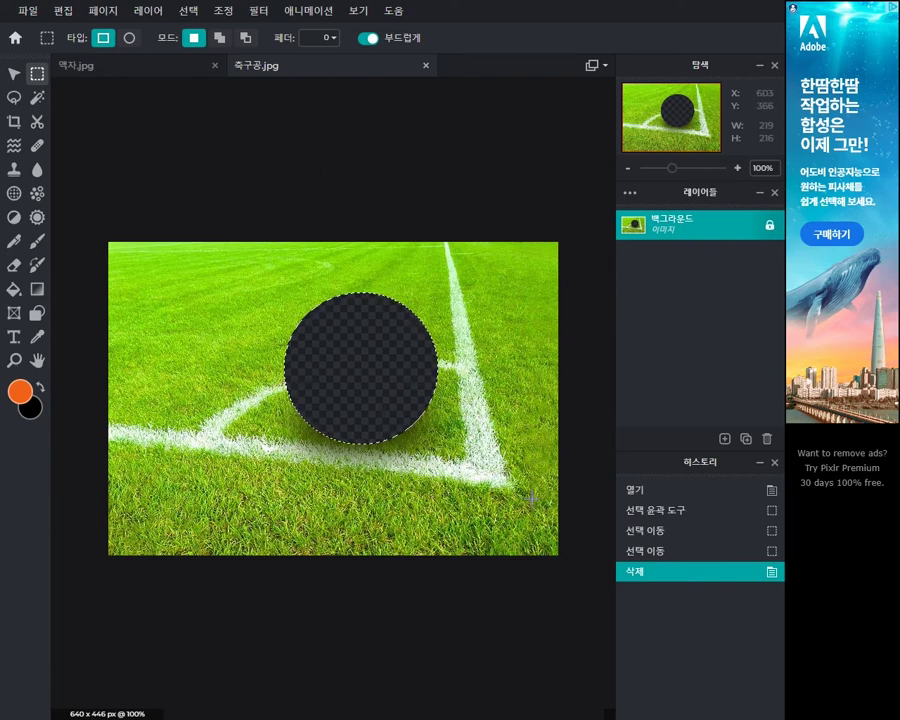
key("alt")
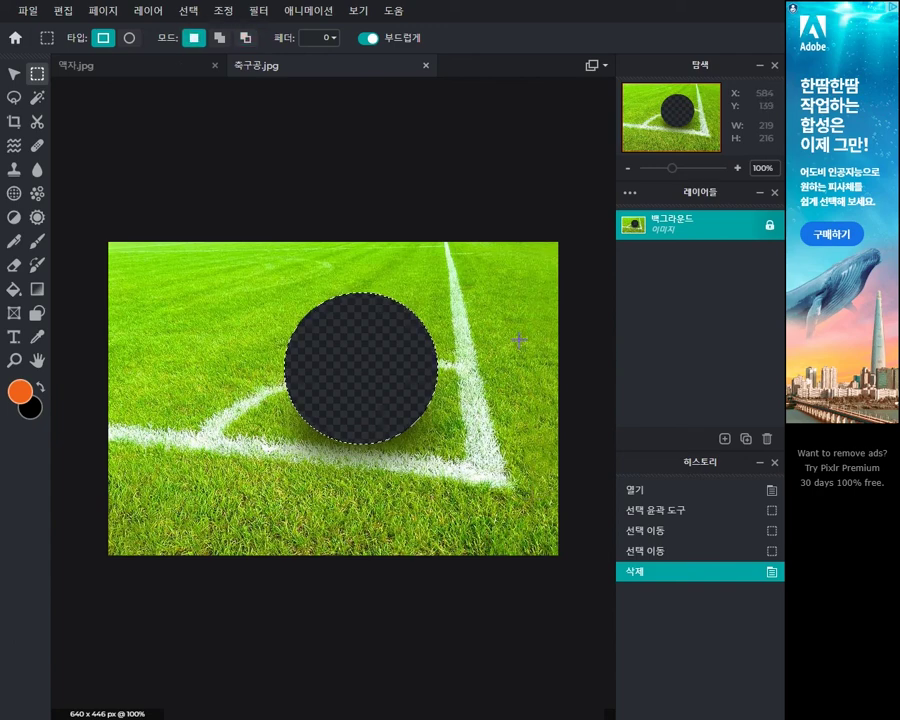
key("ctrl+d")
key("ctrl+z")
key("ctrl+z")
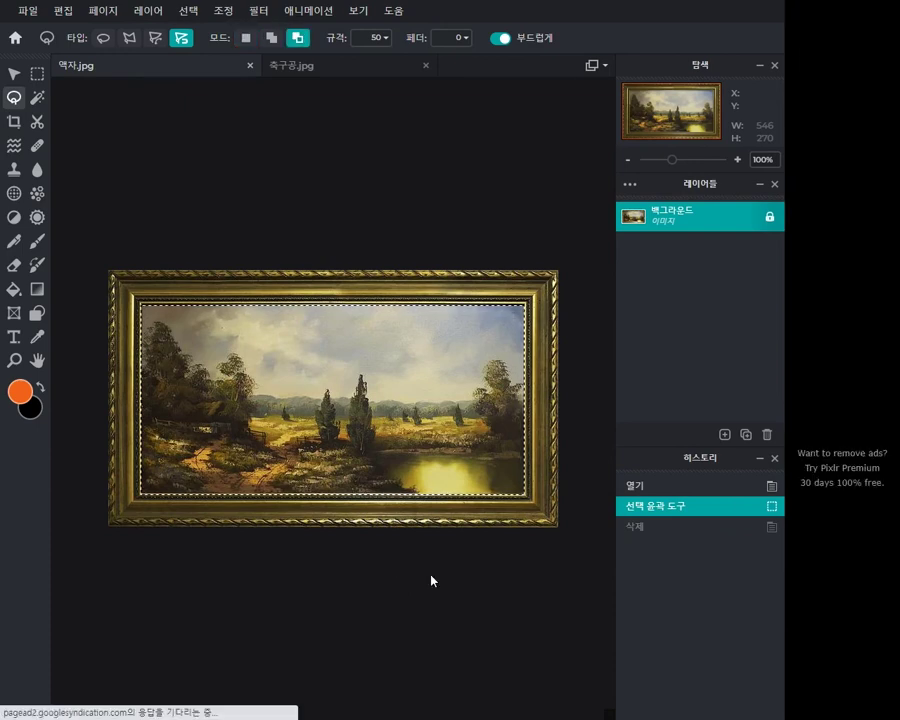
key("ctrl+d")
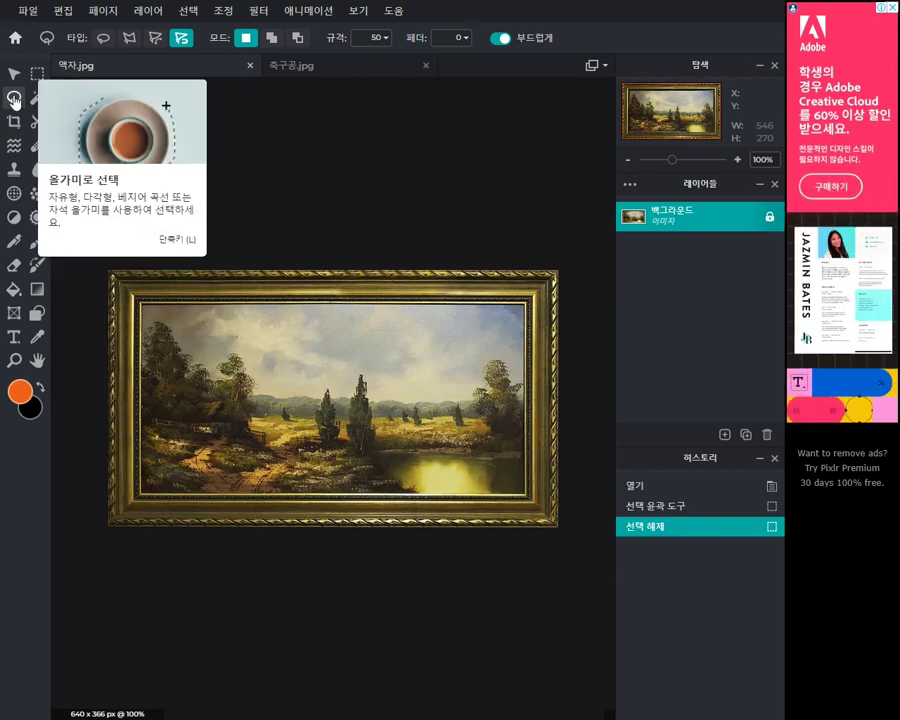
Step: Outline the tall central tree with the freehand lasso, move the cut-out up and to the right, and undo the move
left_click(103, 40)
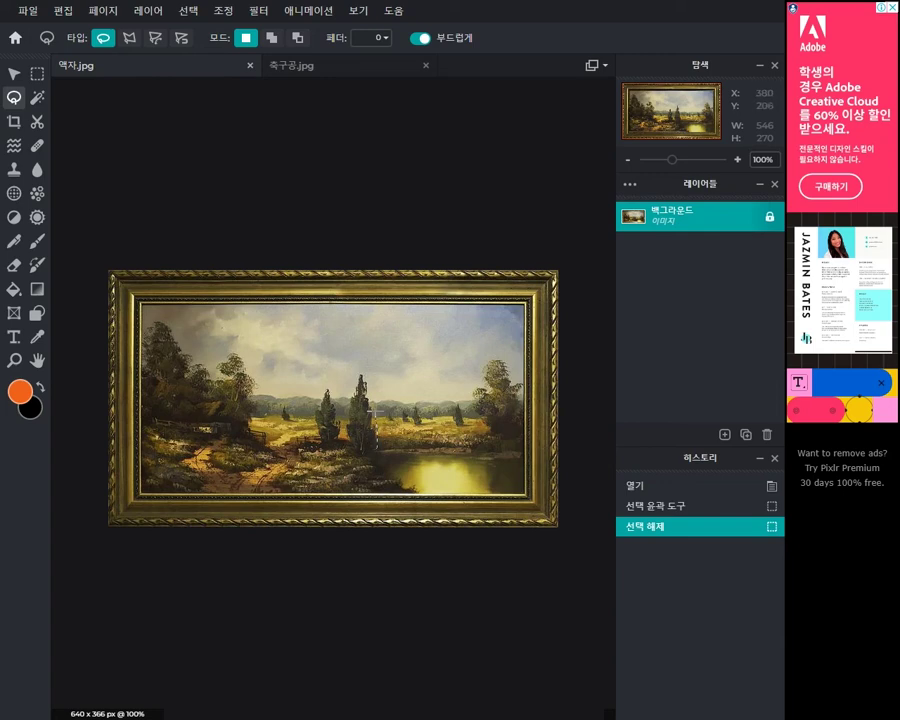
mouse_move(373, 444)
left_mouse_down()
mouse_move(354, 364)
mouse_move(344, 411)
mouse_move(354, 443)
mouse_move(370, 450)
mouse_move(381, 430)
left_mouse_up()
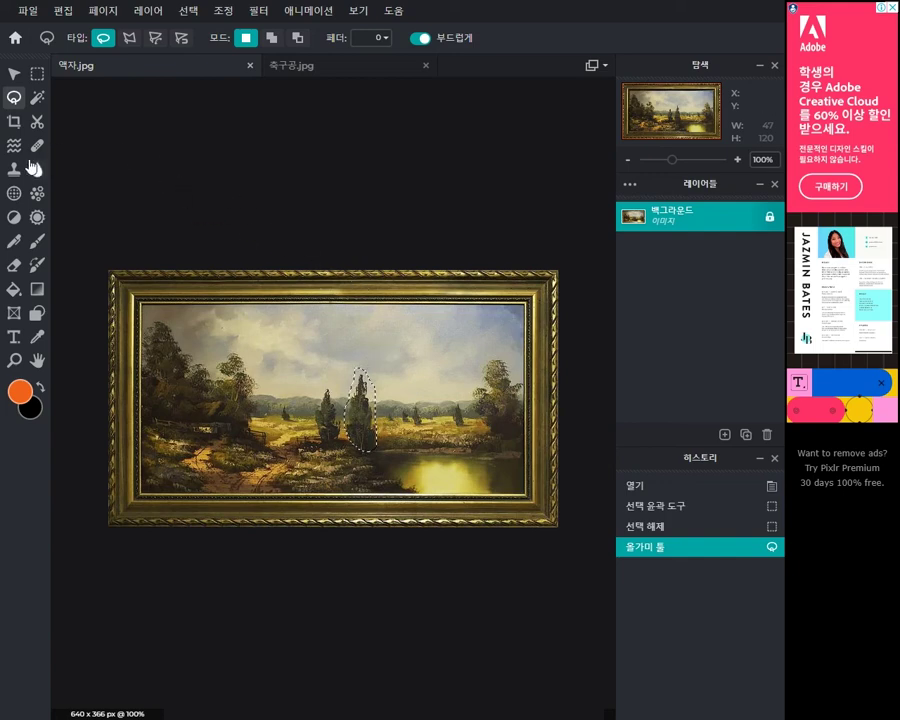
left_click(14, 76)
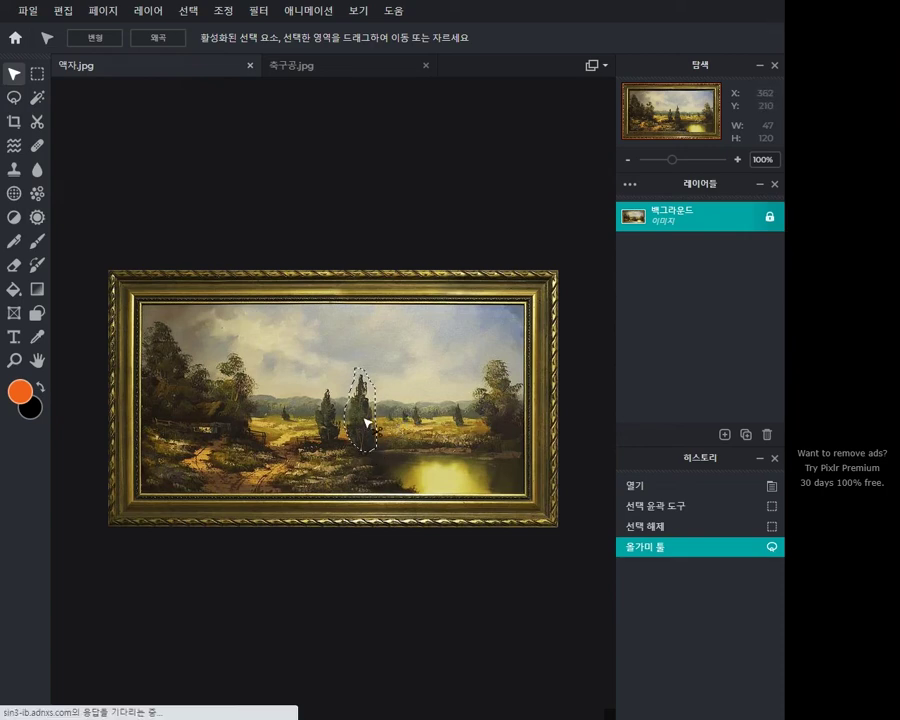
left_click_drag(365, 425, 413, 395)
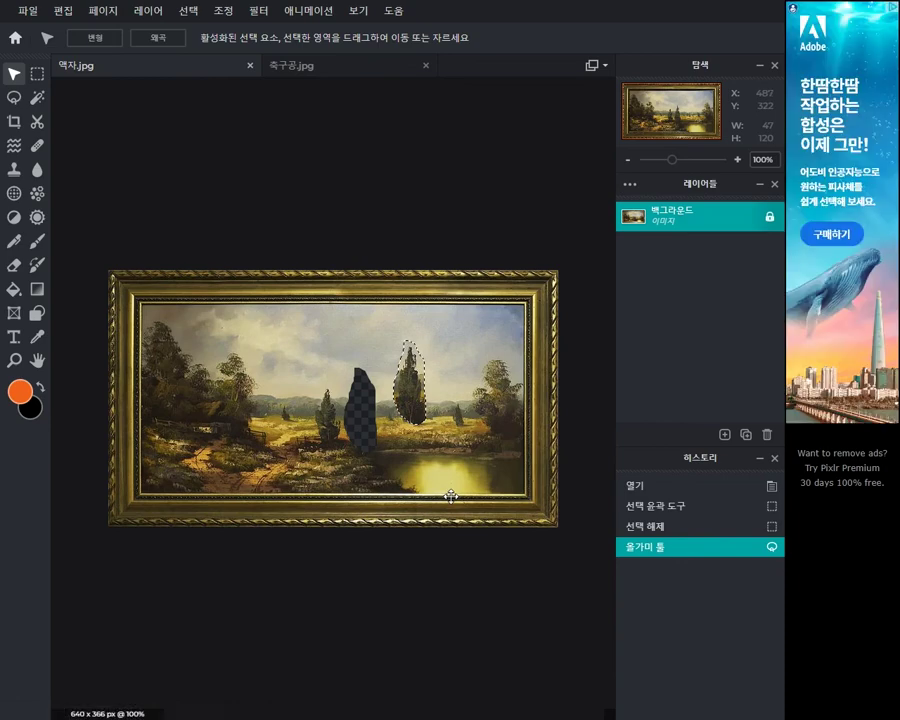
key("ctrl+z")
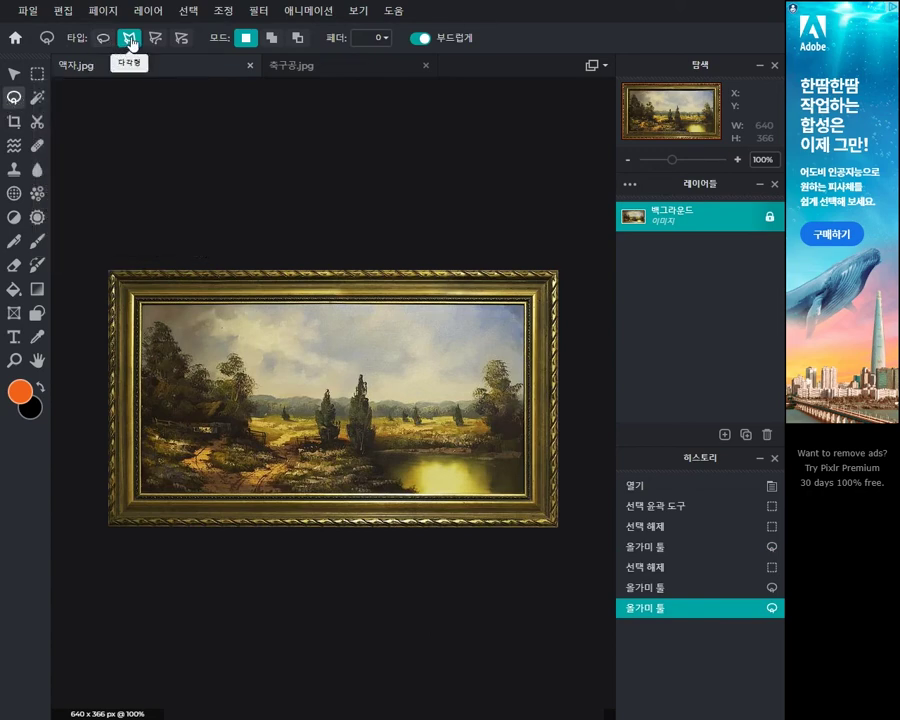
Step: Select the painting inside the frame corner by corner with the polygonal lasso, delete it, and deselect
left_click(140, 300)
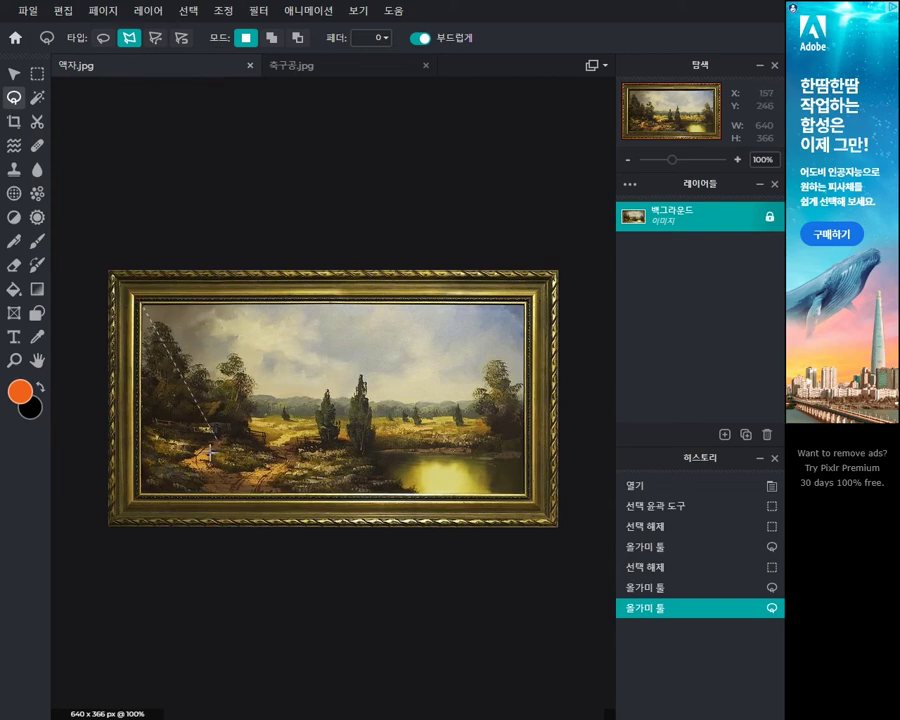
left_click(140, 496)
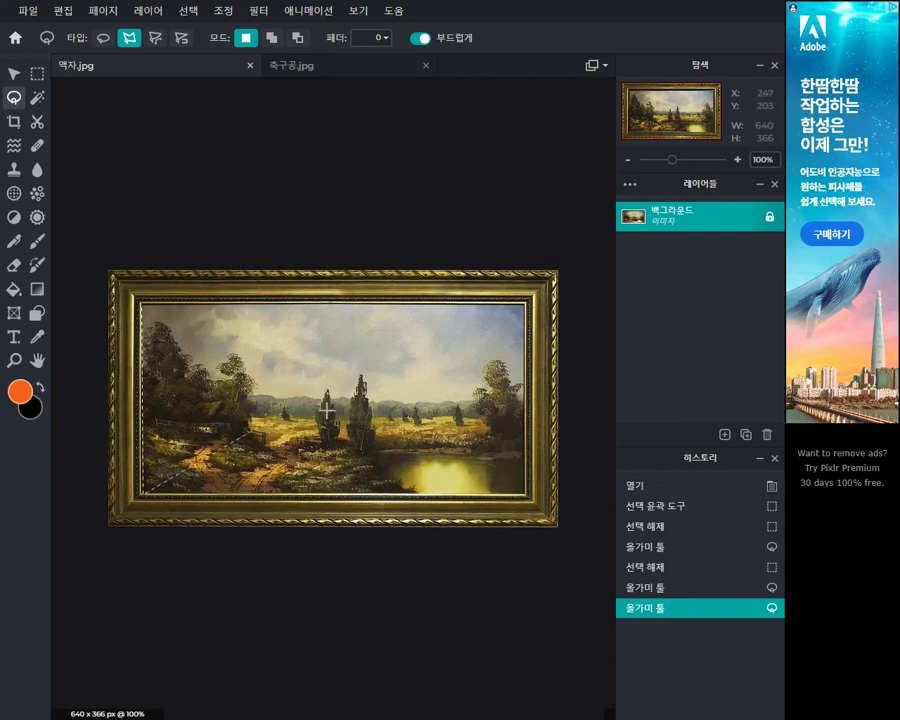
left_click(522, 494)
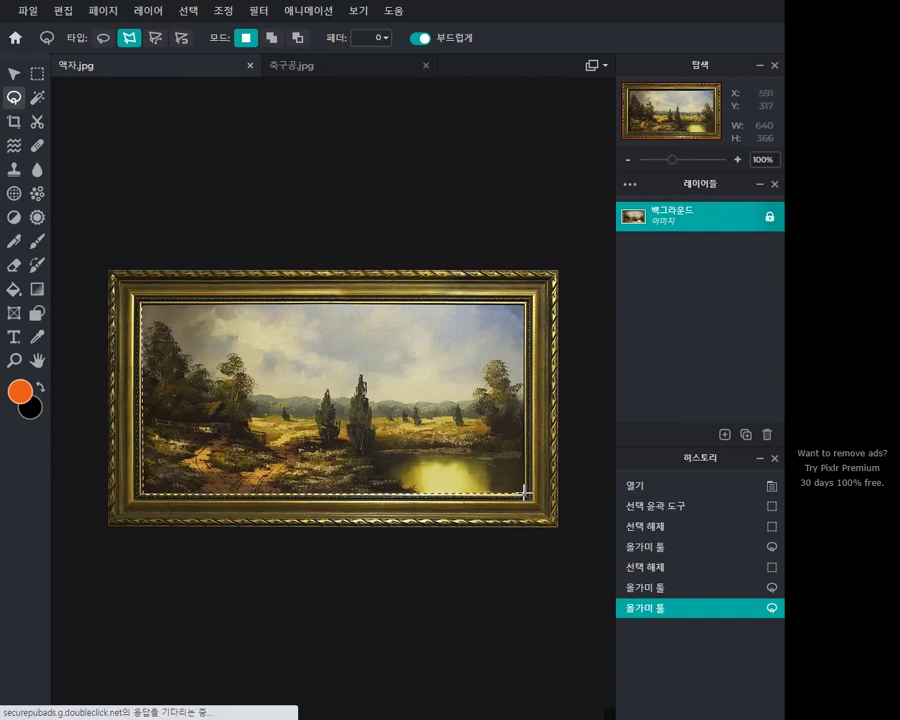
left_click(525, 300)
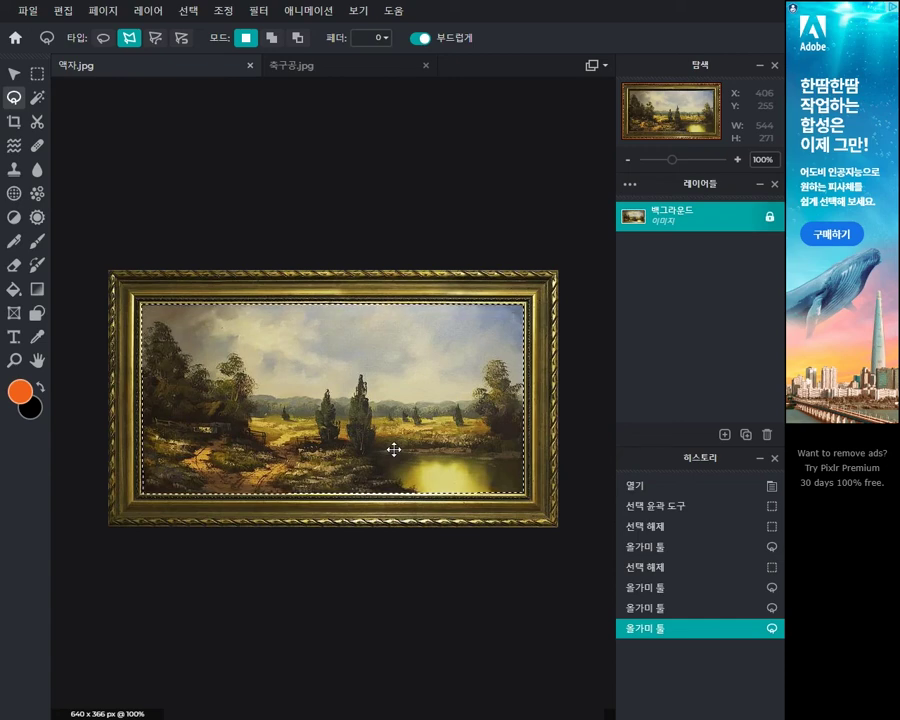
key("Delete")
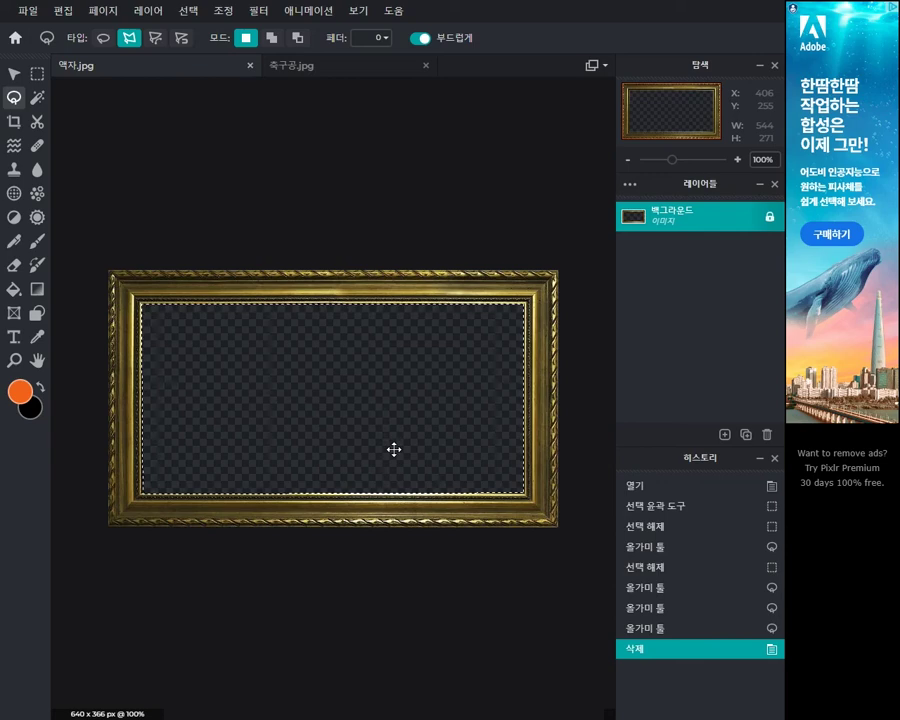
key("ctrl+d")
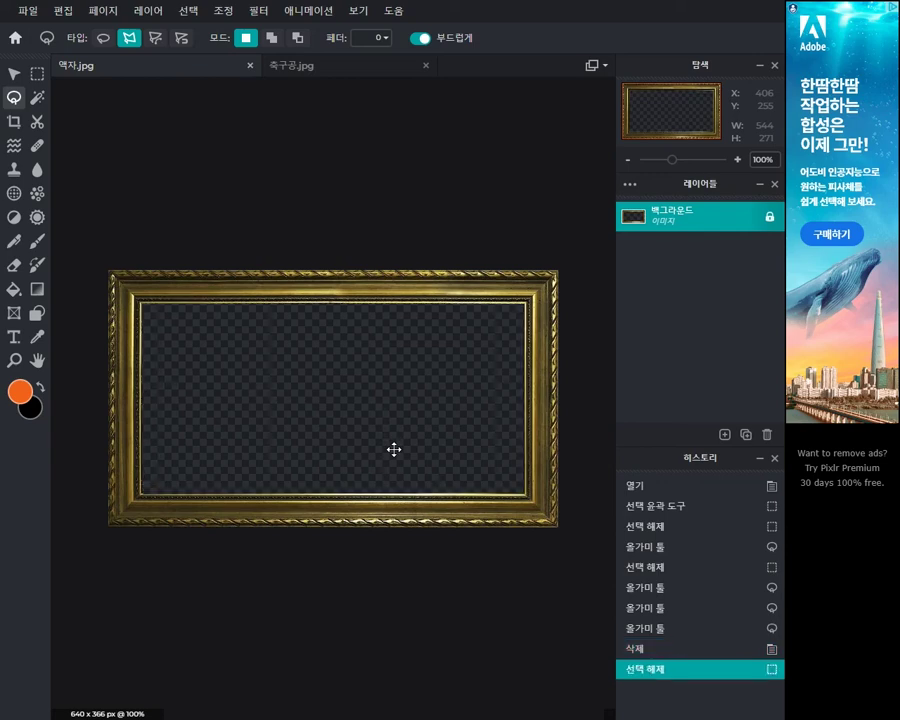
Step: Undo the deselection and the painting's deletion, and clear the polygonal selection
key("ctrl+z")
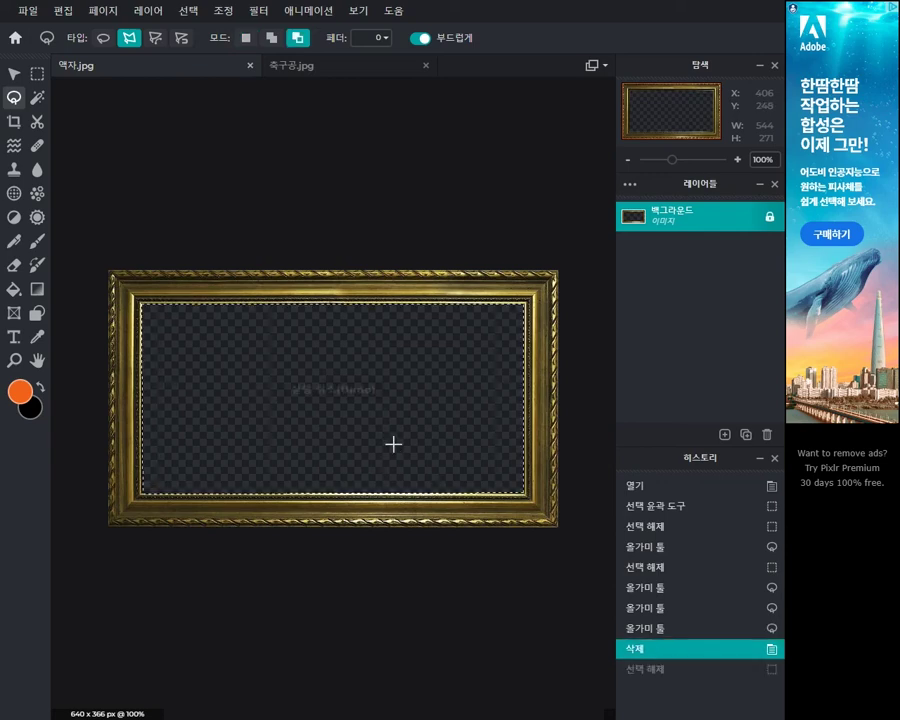
key("ctrl+z")
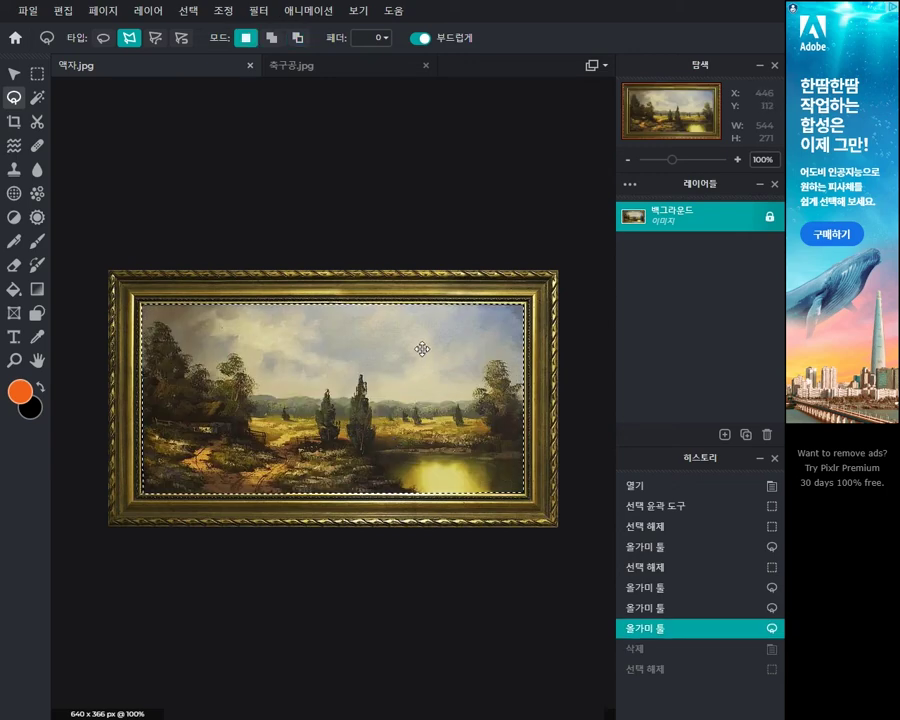
key("ctrl+d")
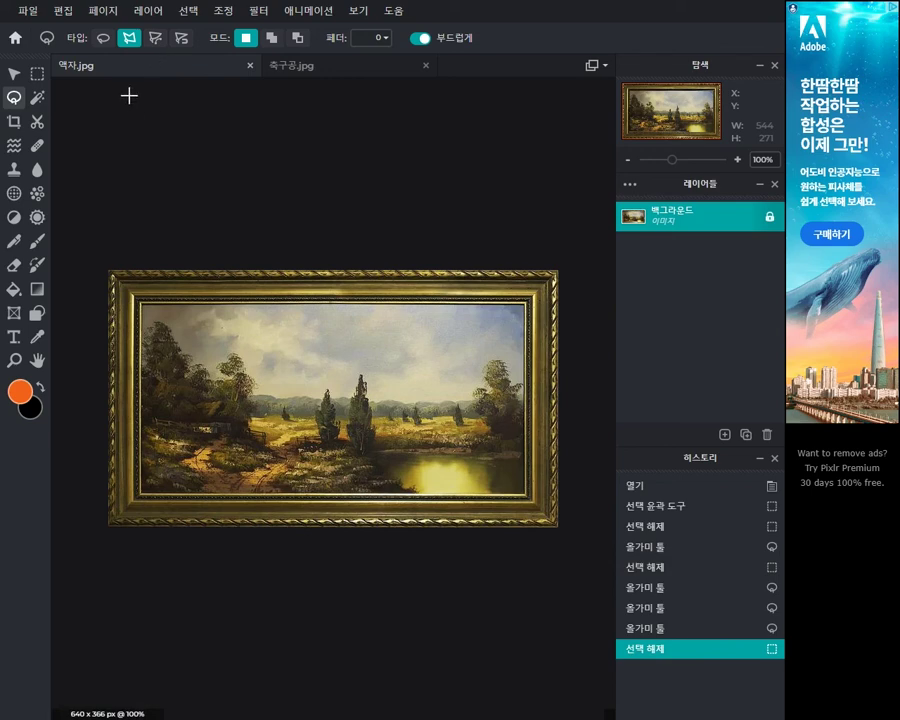
Step: In 축구공.jpg, clear the old selection, outline the soccer ball with the Bezier lasso, and shift the selection outline up and to the right
left_click(281, 68)
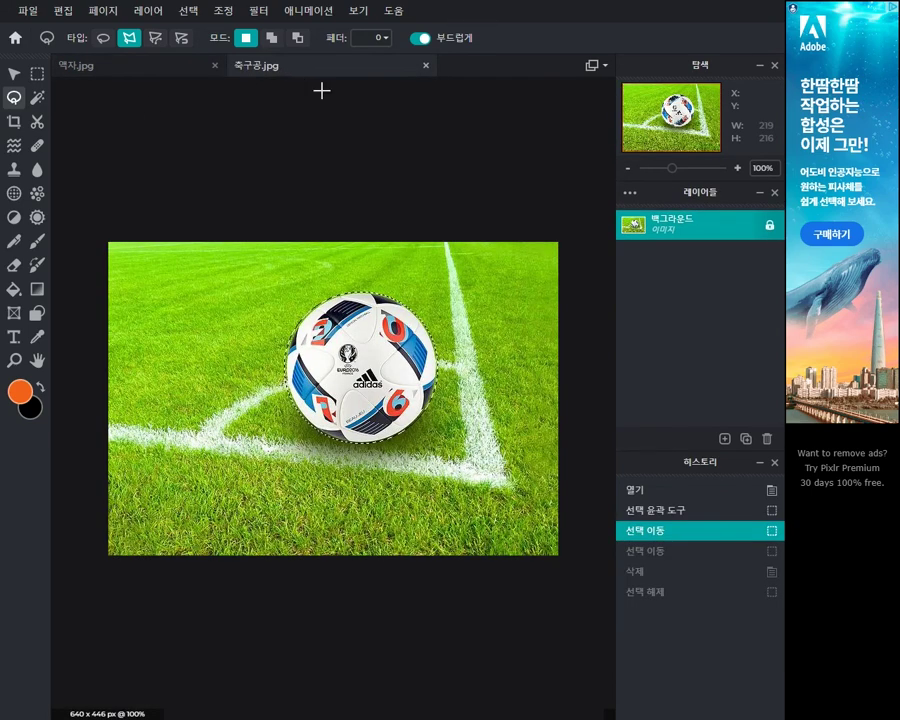
key("ctrl+d")
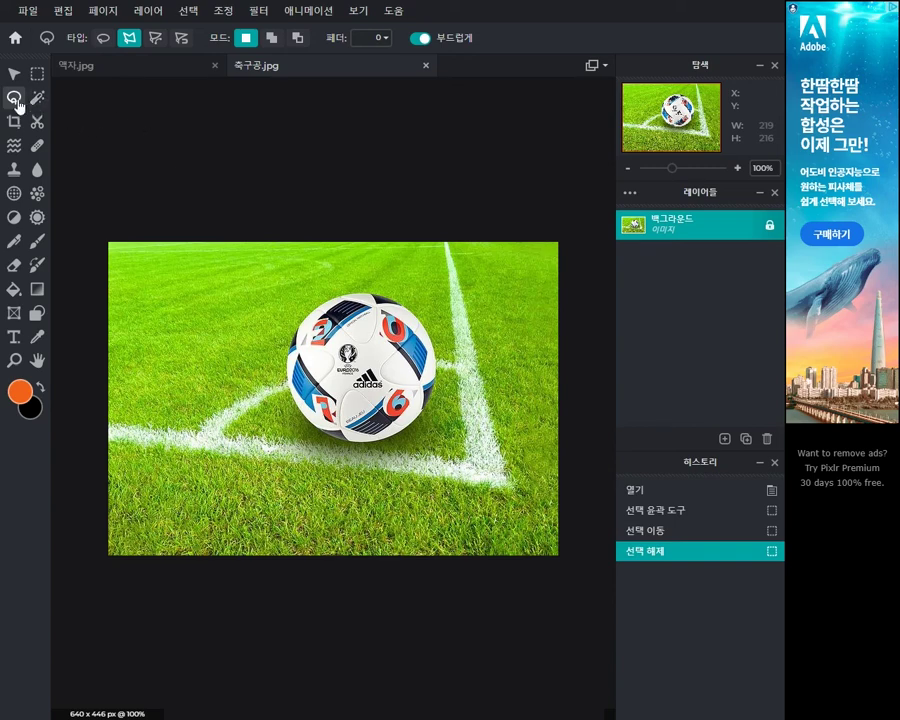
left_click(155, 42)
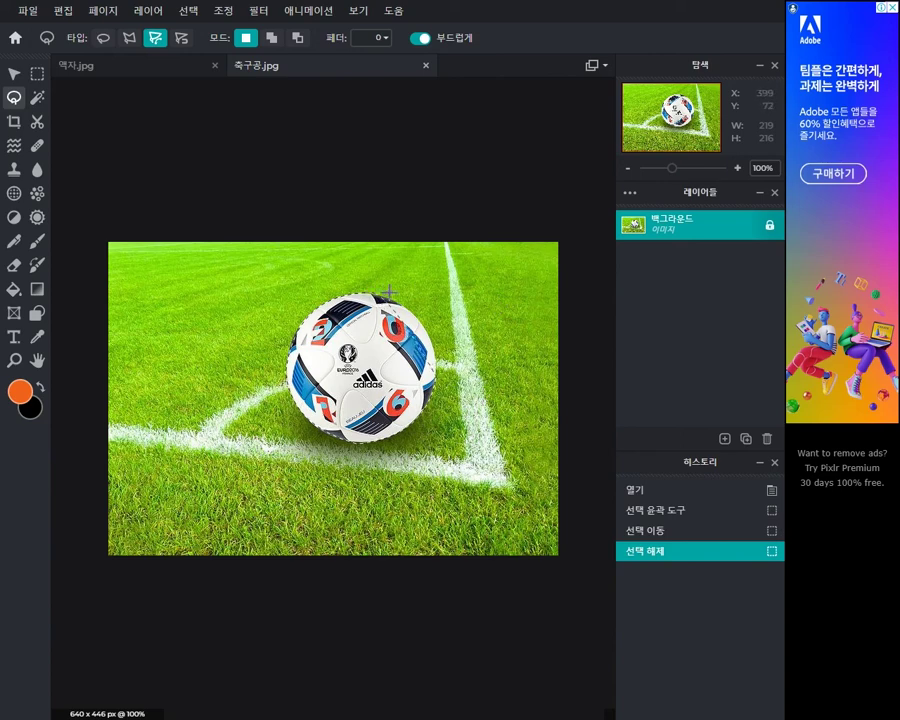
left_click(432, 301)
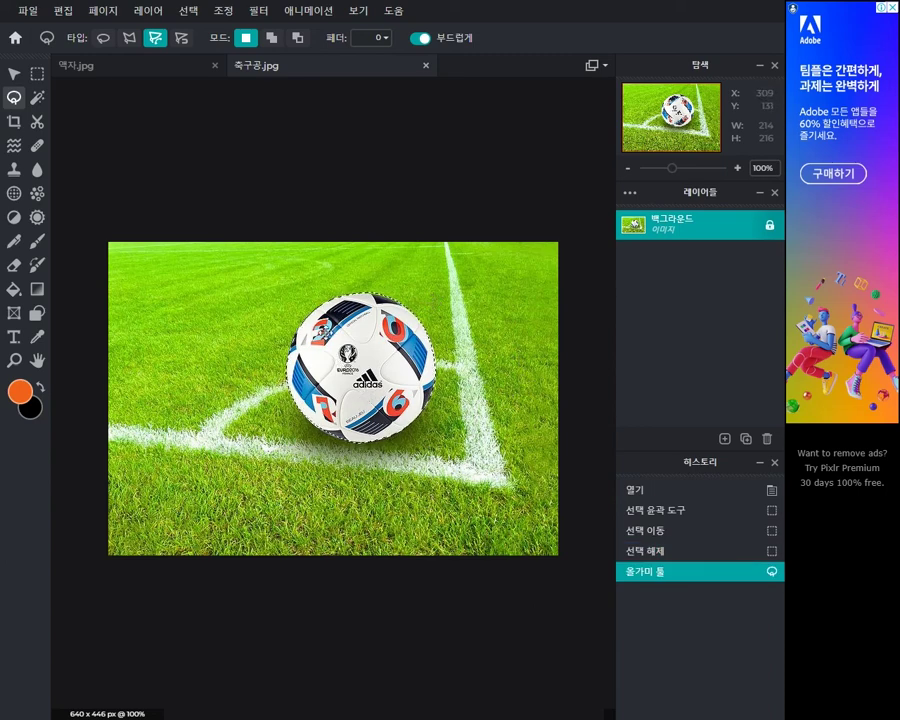
left_click_drag(367, 394, 418, 378)
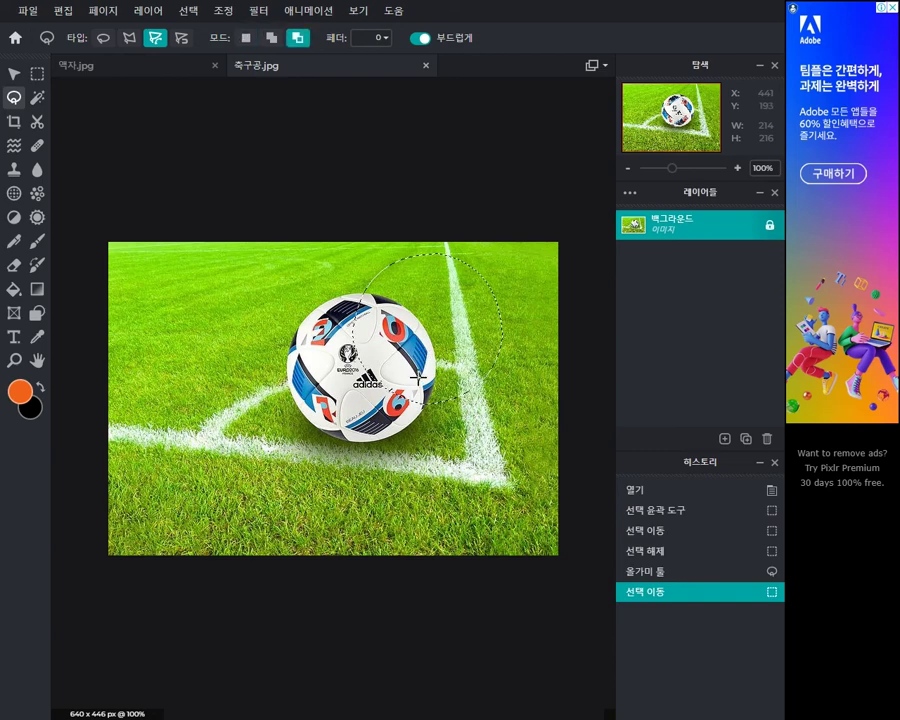
Step: Undo the selection outline's move and clear the Bezier lasso selection around the soccer ball
key("ctrl+z")
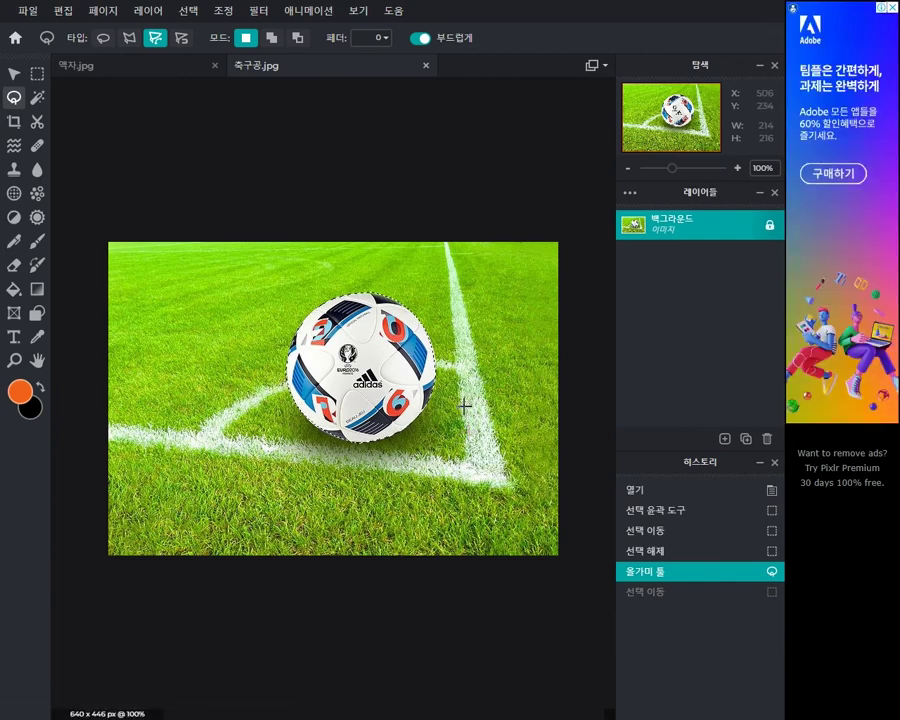
key("alt")
left_click(481, 413)
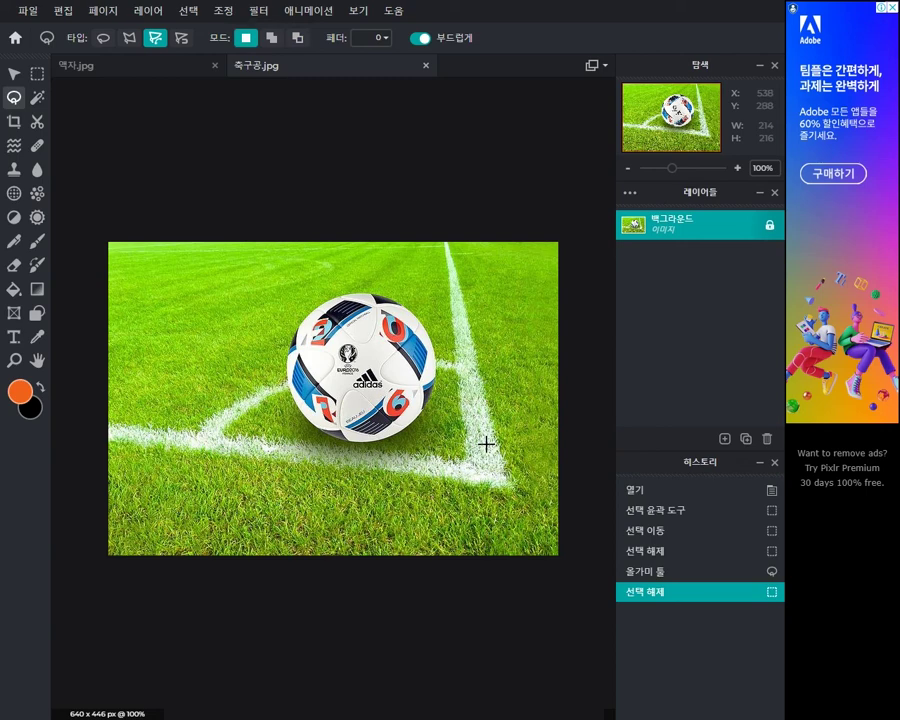
Step: Trace the soccer ball's edge with the magnetic lasso to select the whole ball
left_click(183, 40)
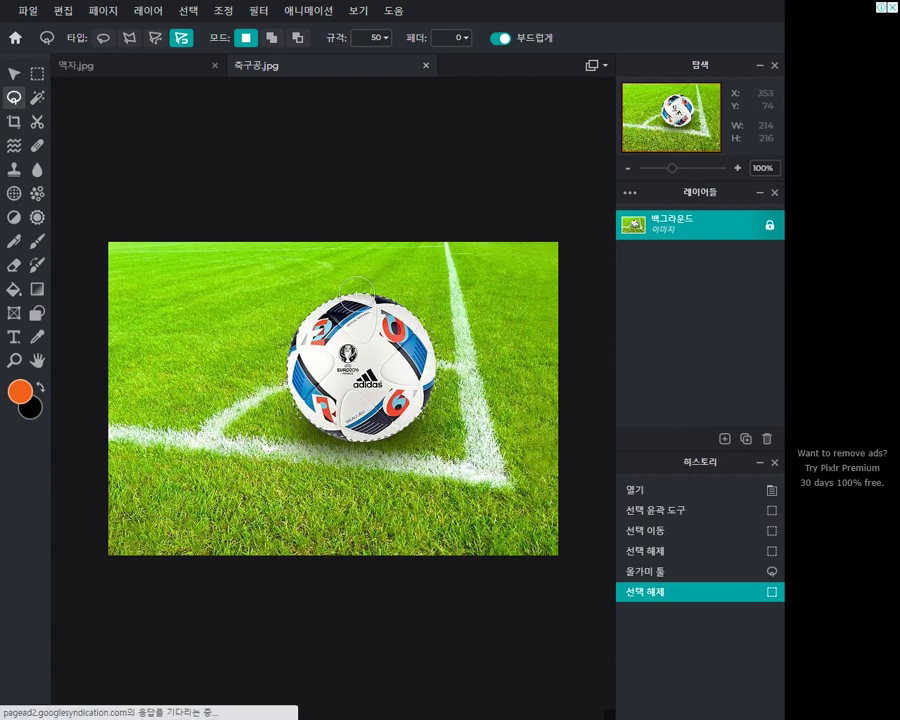
left_click(352, 297)
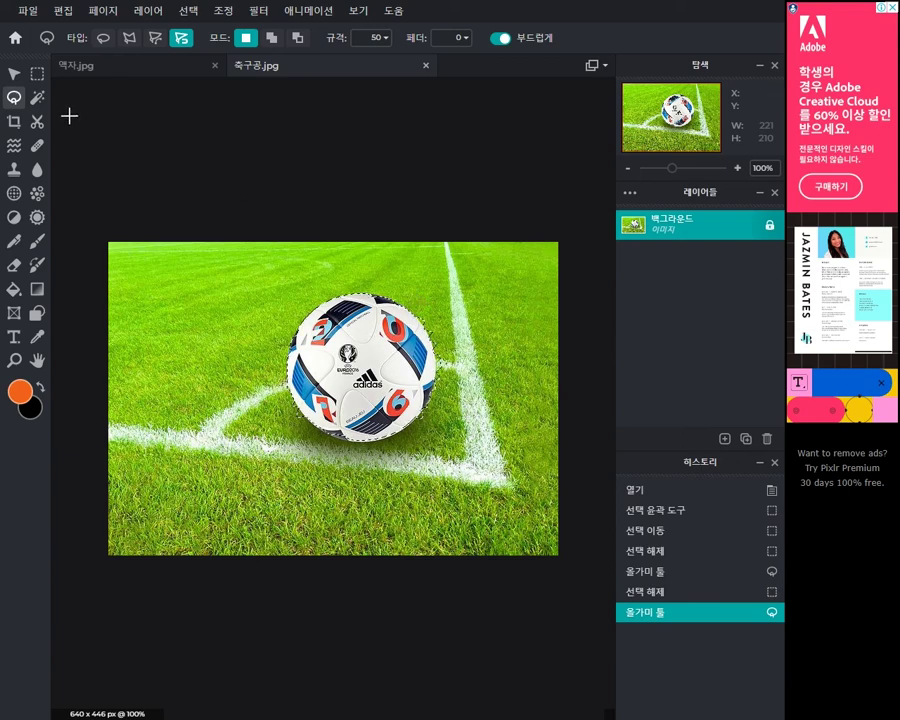
Step: Switch to the magic wand and open the image 해변 from the 픽슬러01 folder
left_click(37, 98)
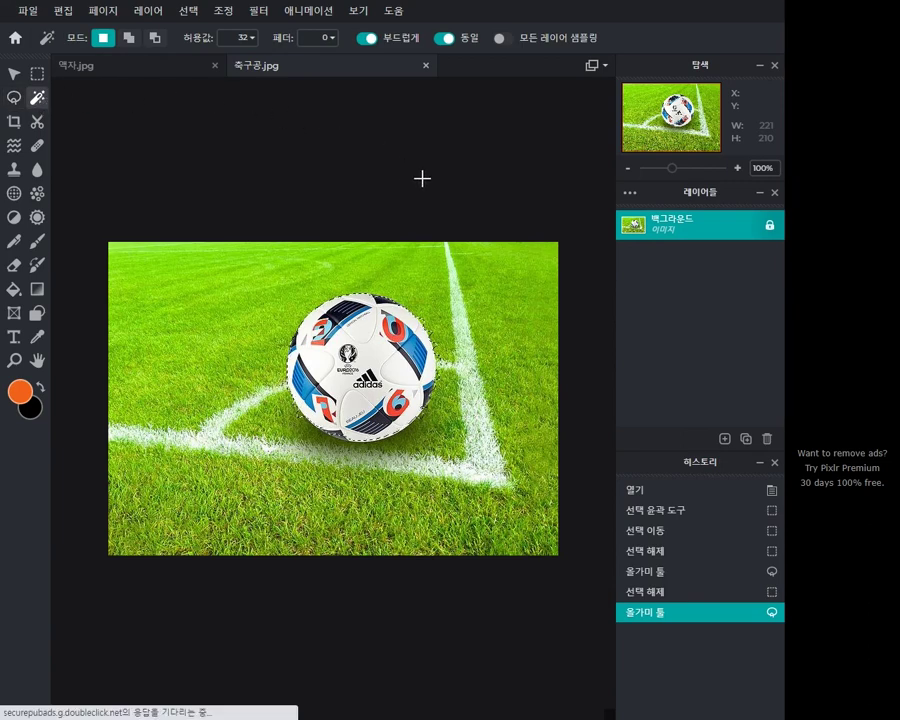
left_click(36, 14)
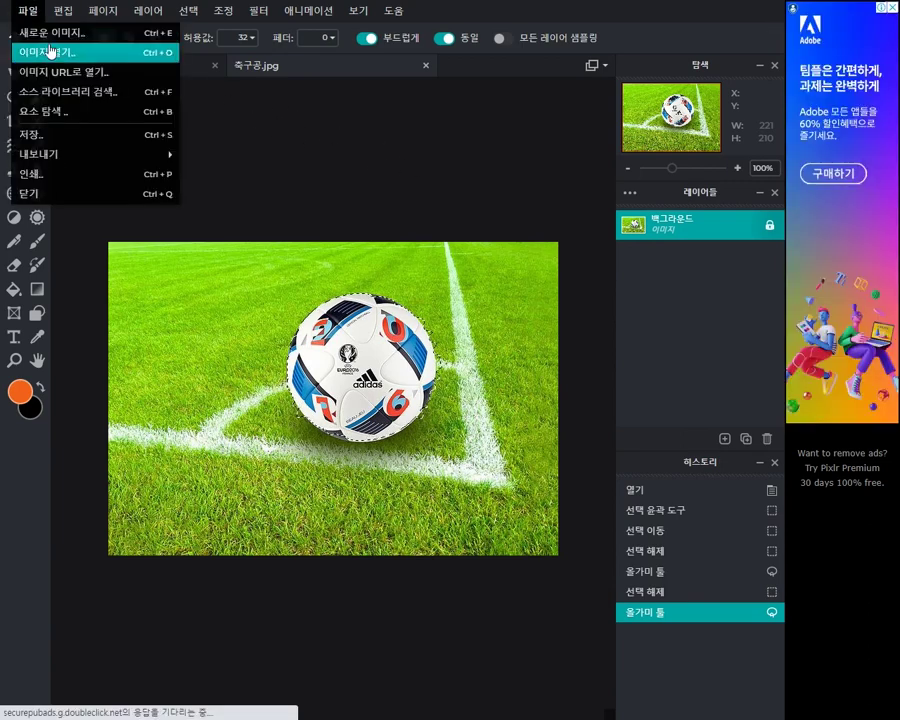
left_click(50, 57)
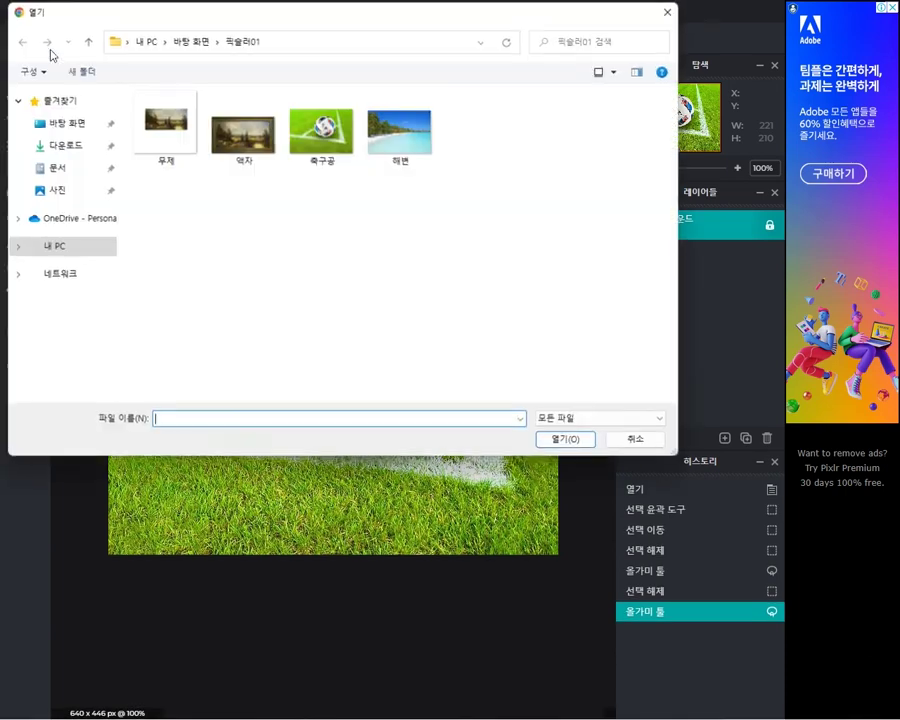
left_click(410, 143)
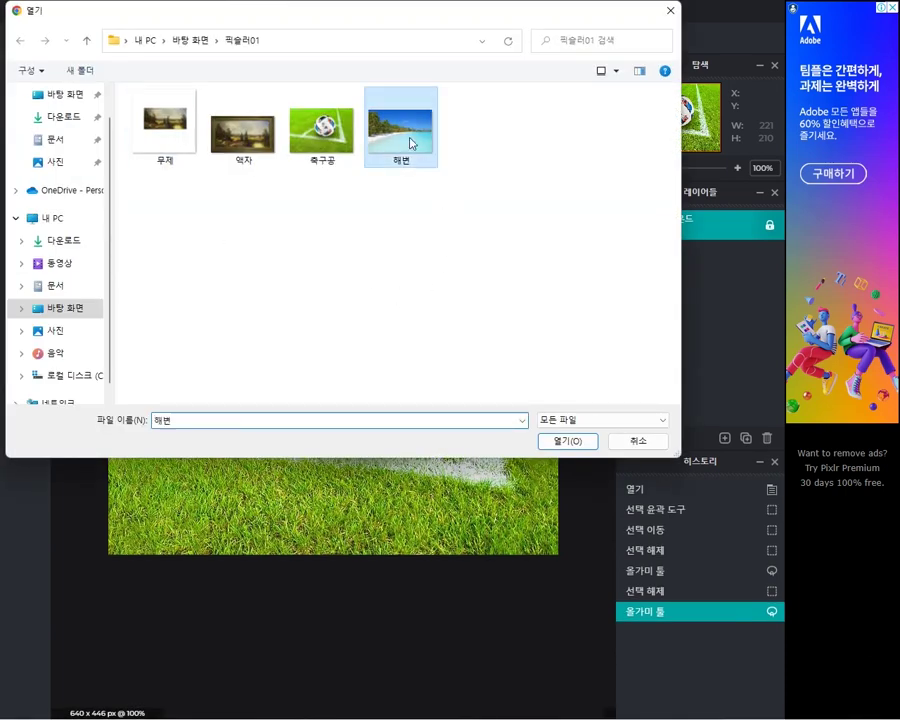
left_click(575, 443)
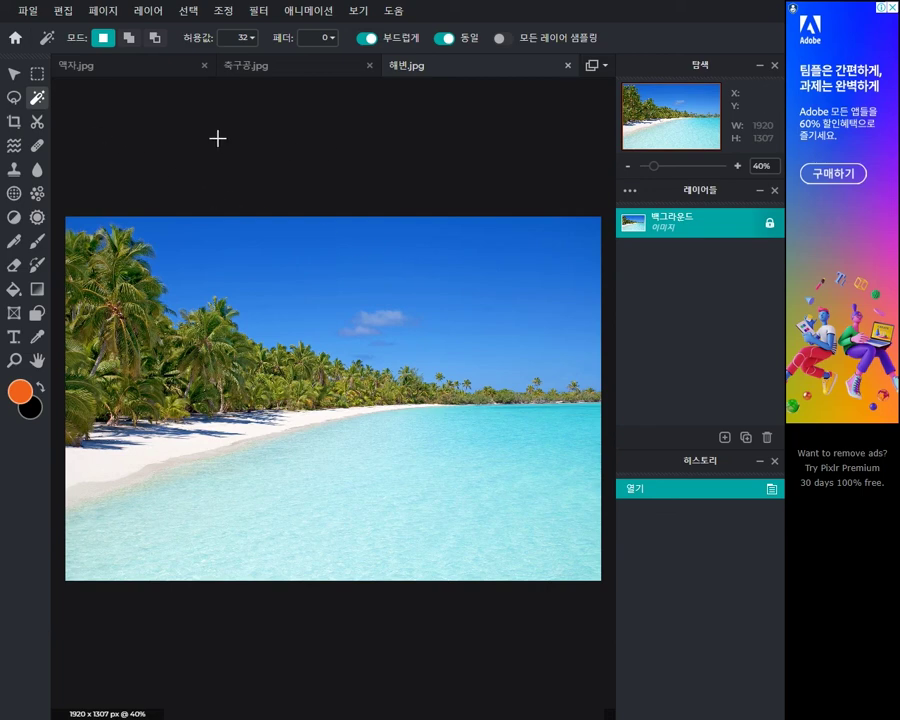
Step: Try a magic wand selection of the upper blue sky in the beach image, and clear it
left_click(354, 239)
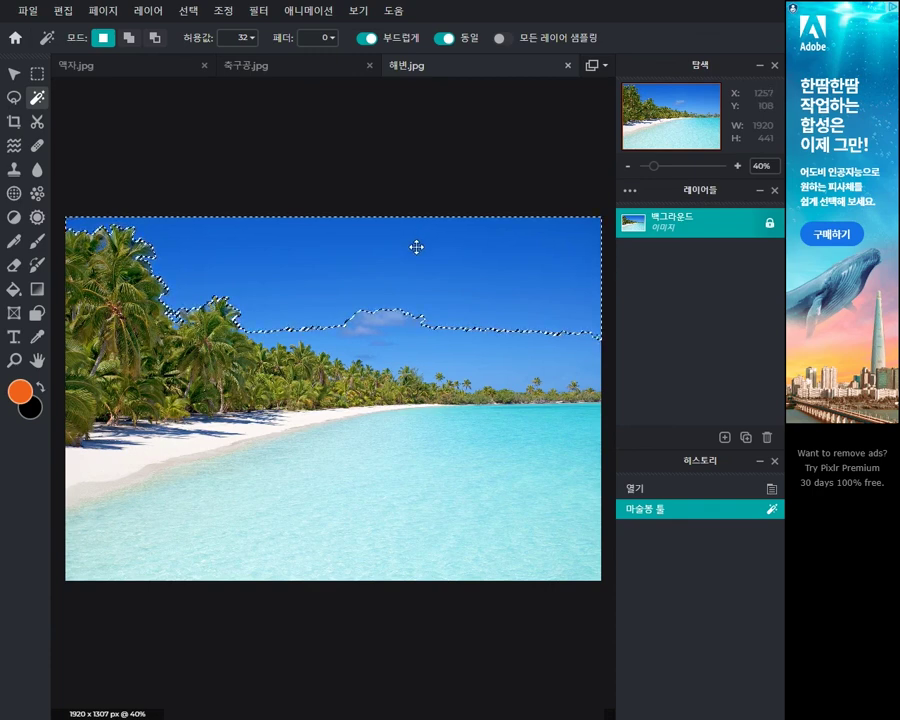
key("alt")
left_click(444, 334, "alt")
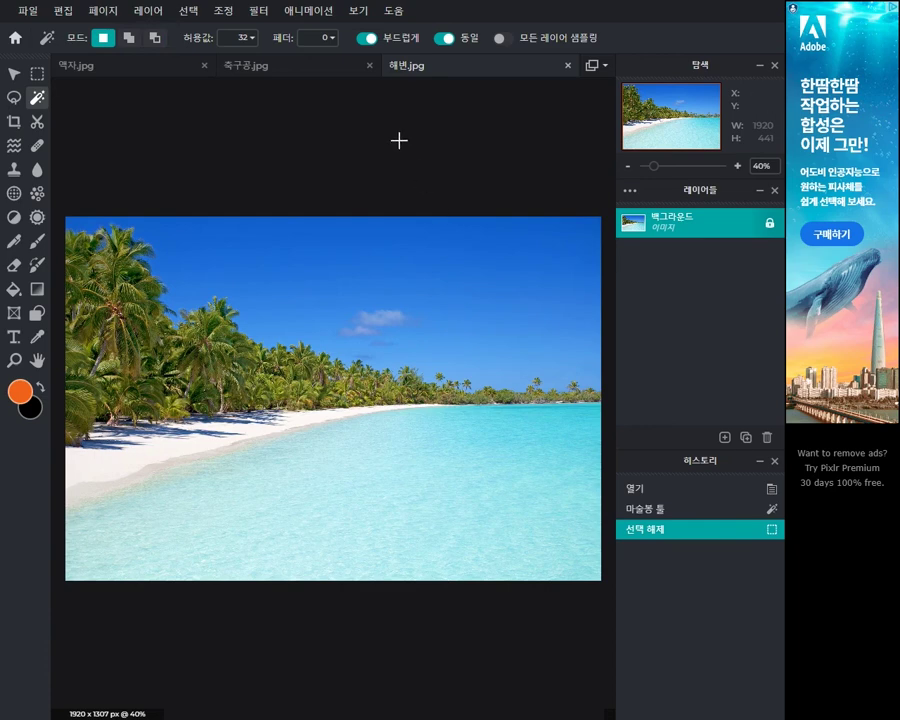
Step: Try selecting the upper sky with the magic wand tolerance set to 5, and clear the selection
left_click(234, 38)
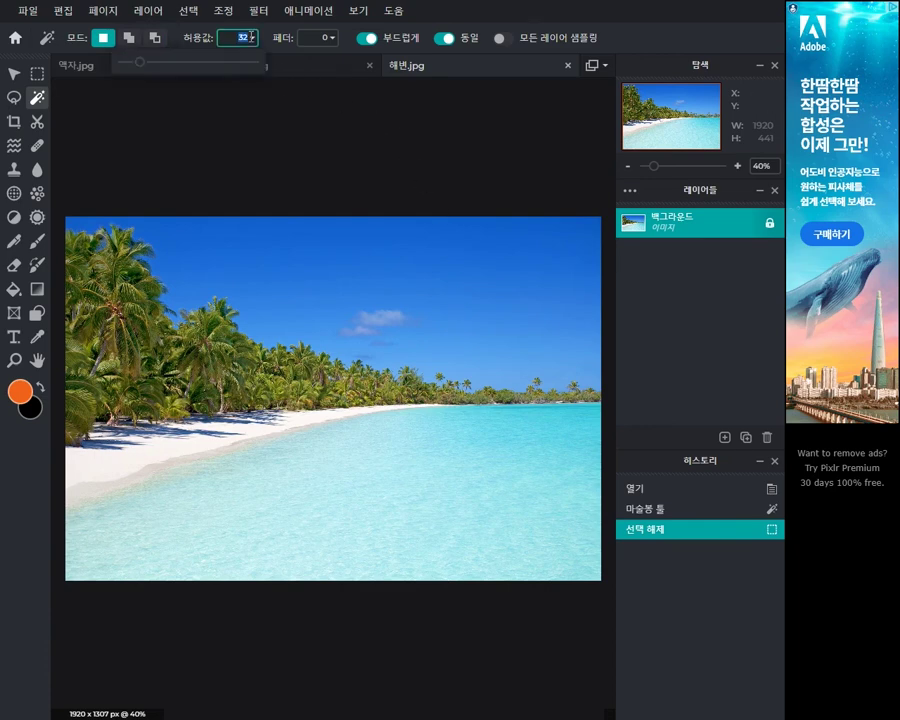
type("8")
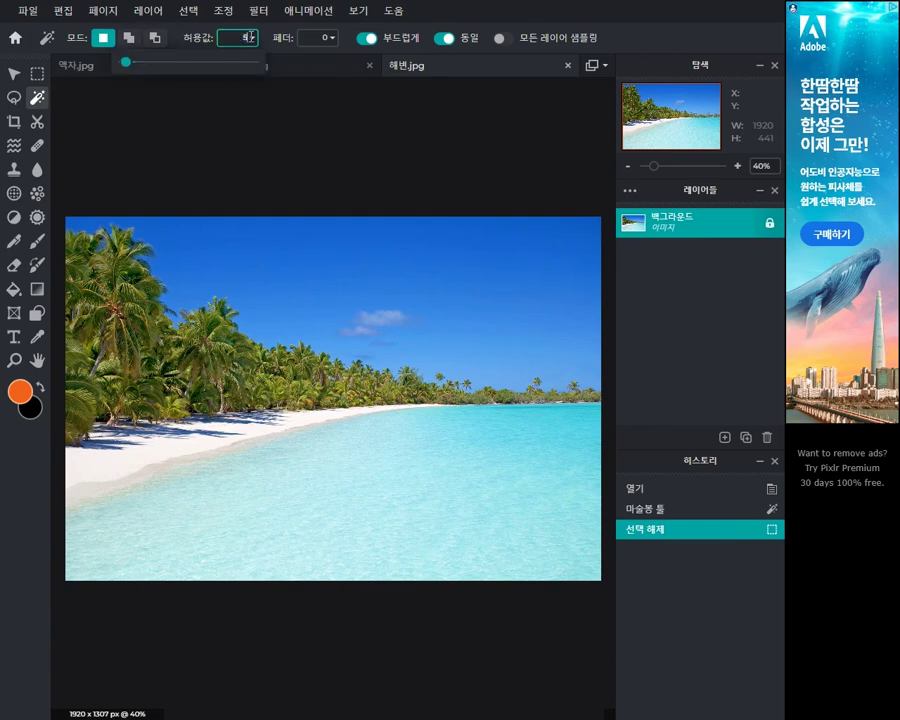
left_click(367, 240)
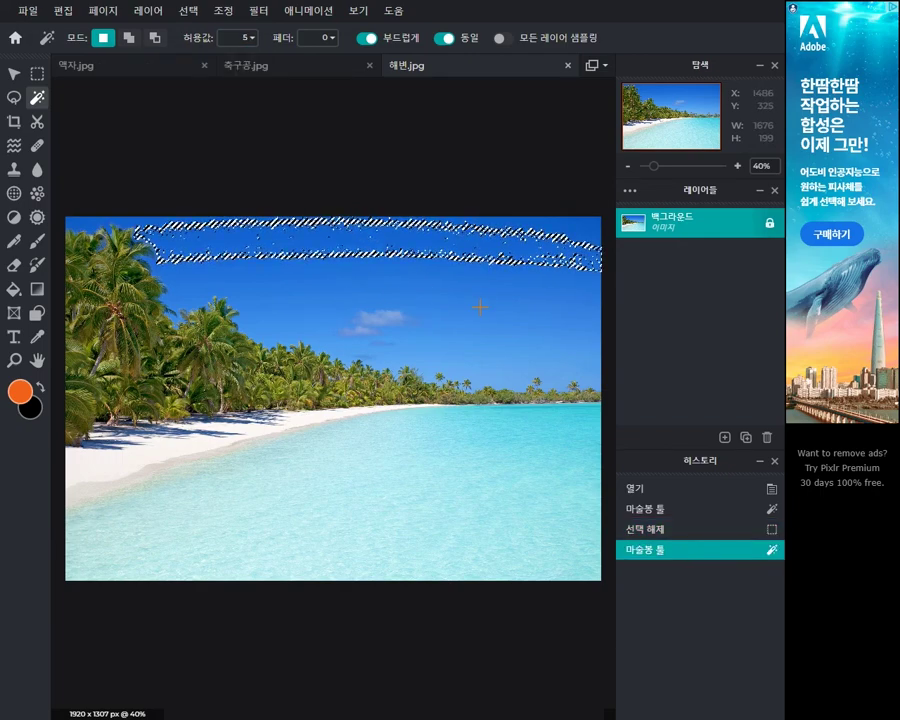
key("alt")
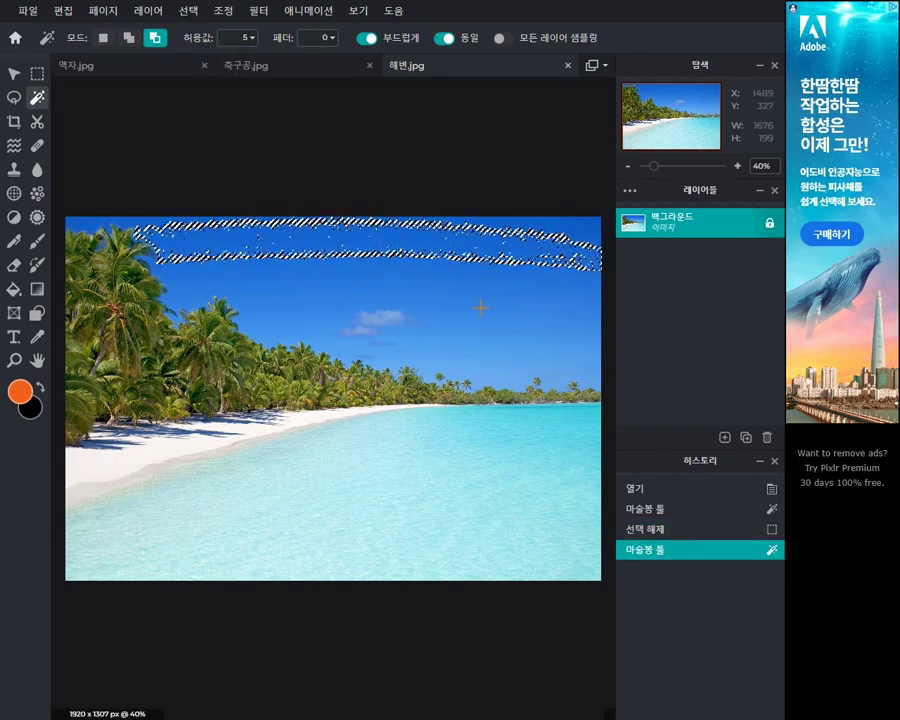
key("ctrl+d")
Step: Try selecting the sky with the magic wand tolerance set to 100, and clear the selection
left_click(244, 44)
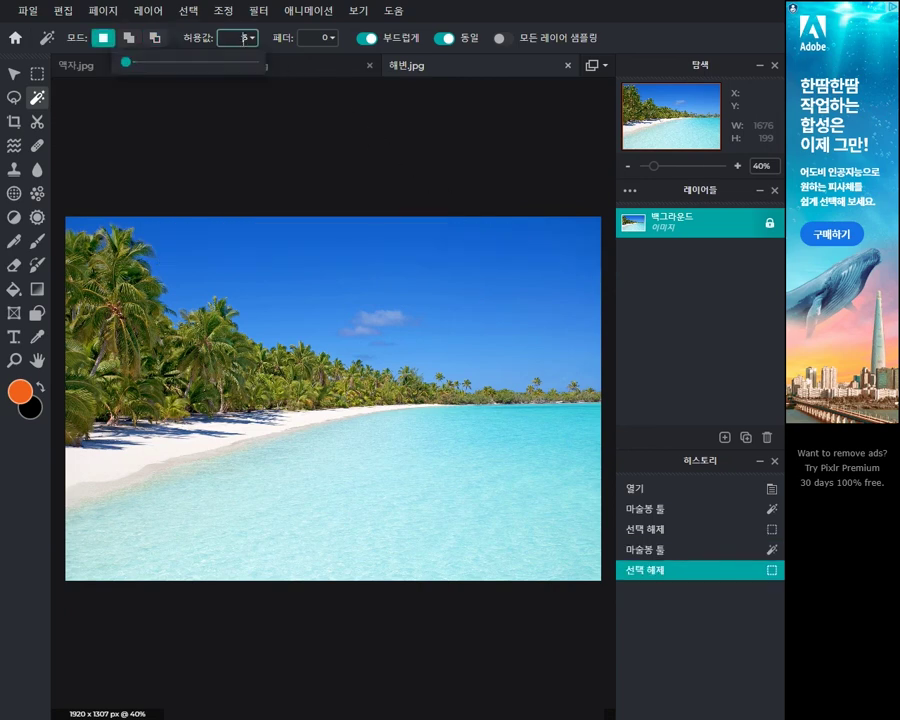
type("100")
key("Return")
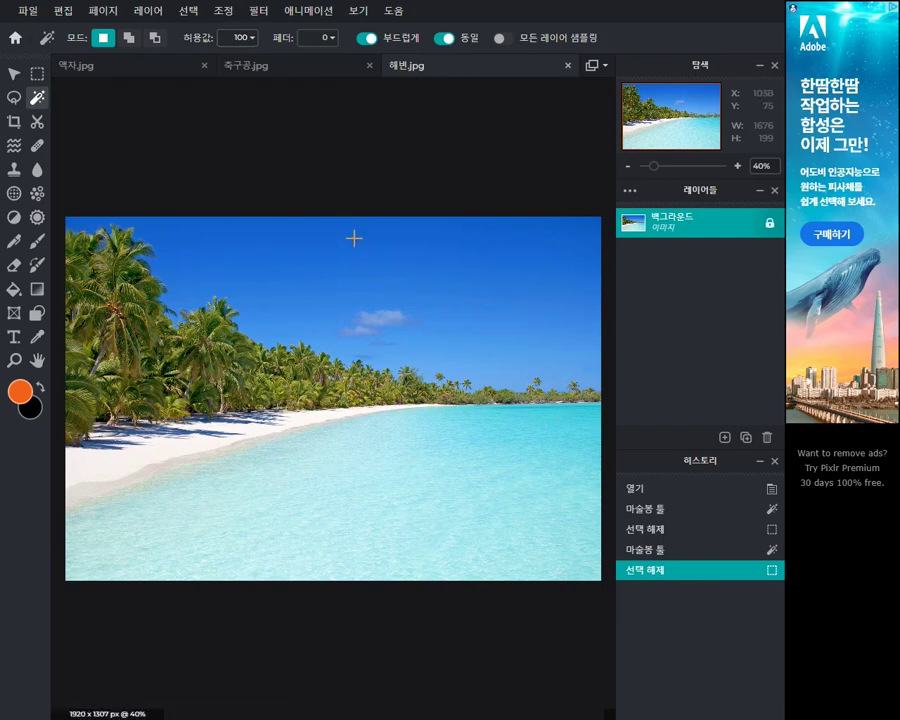
left_click(350, 243)
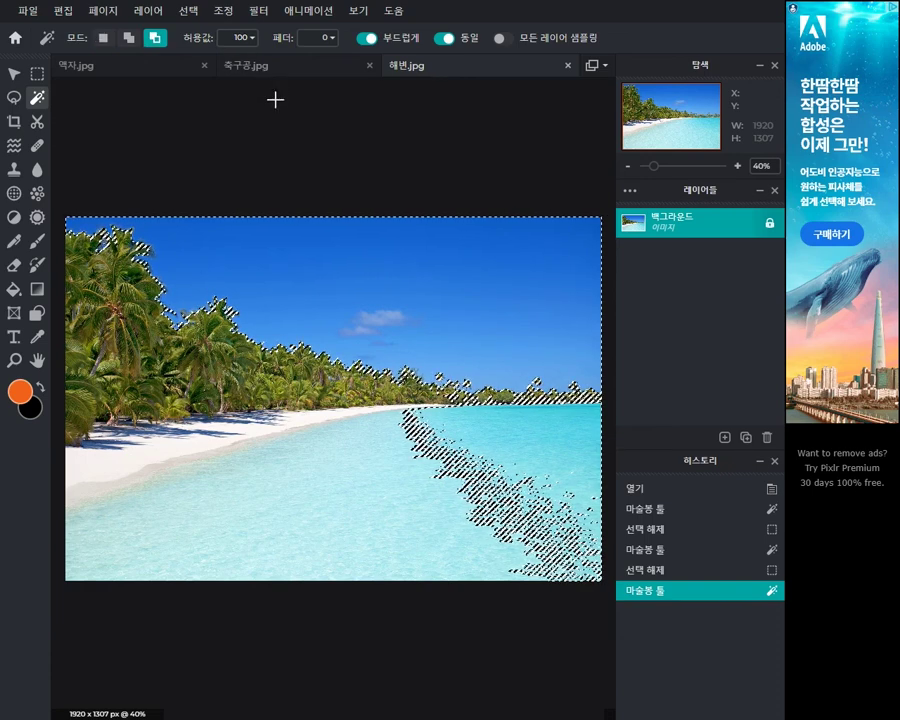
key("ctrl+d")
Step: Set the magic wand tolerance to 32 and select the upper part of the blue sky
left_click(237, 38)
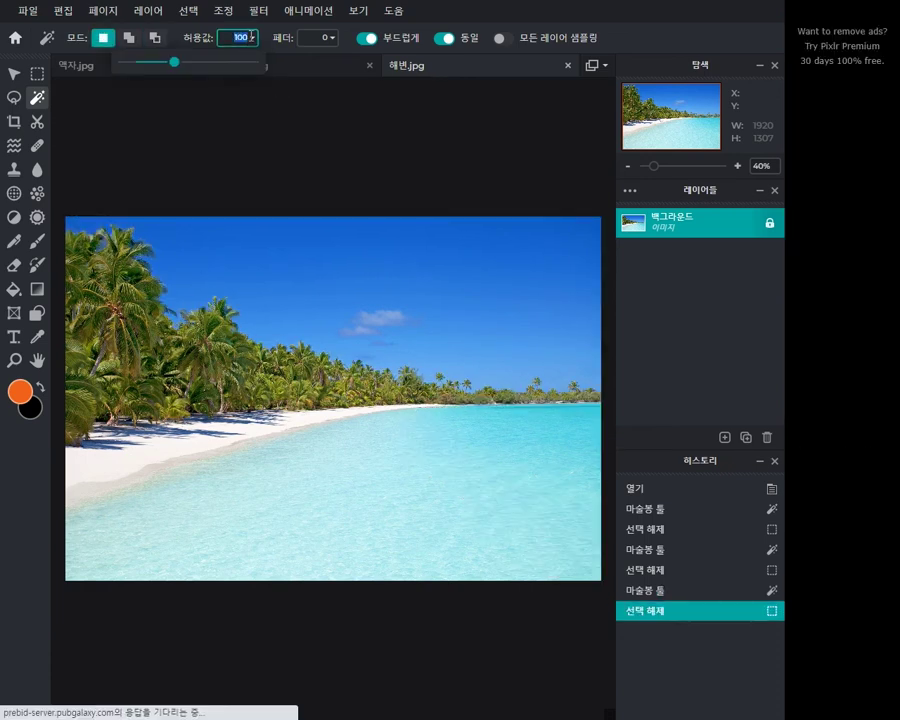
type("32")
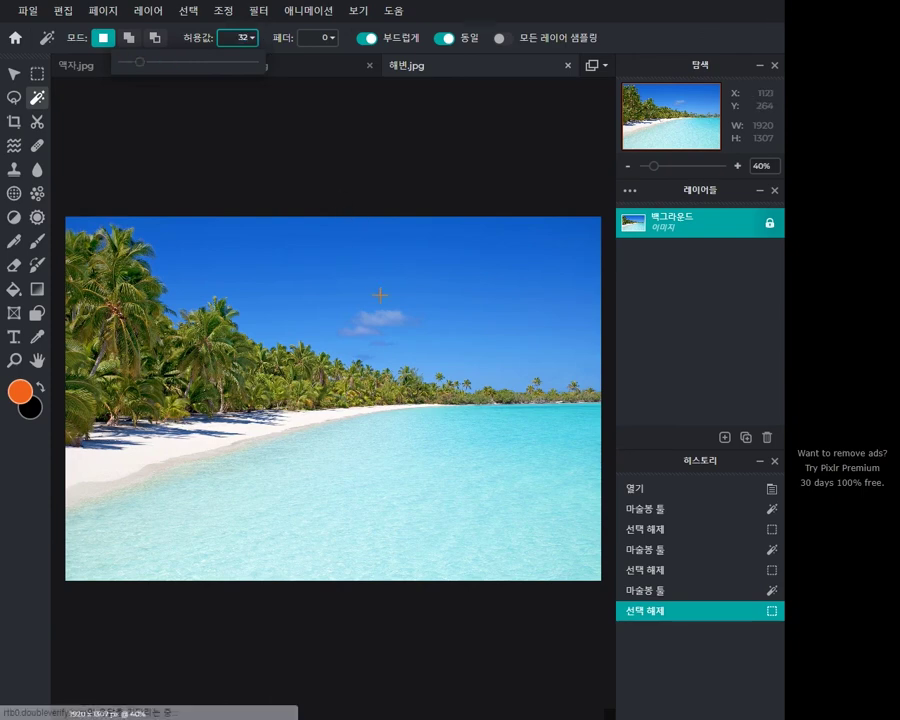
left_click(349, 248)
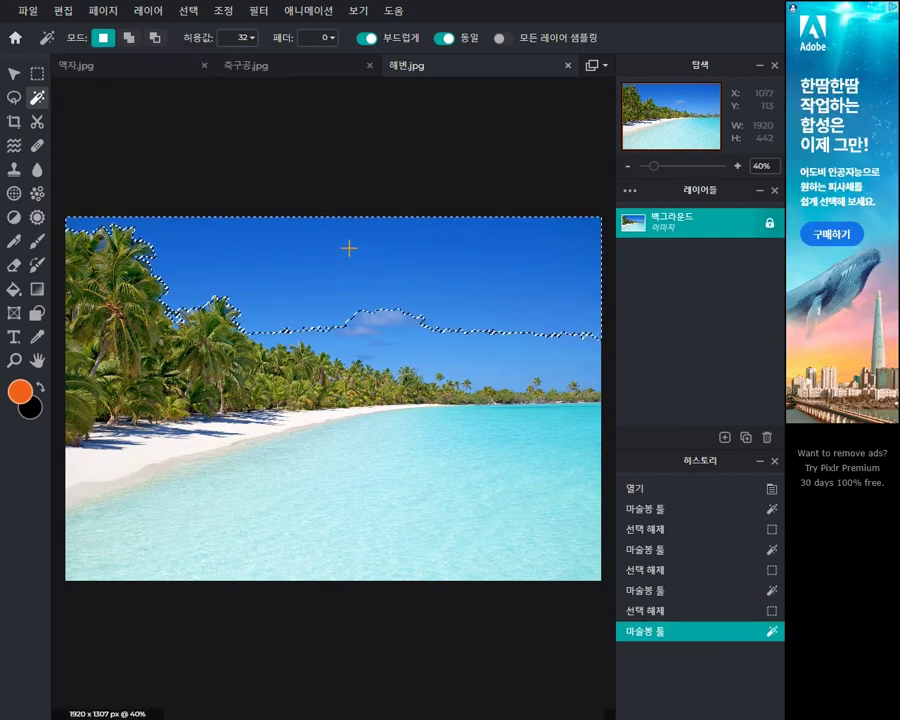